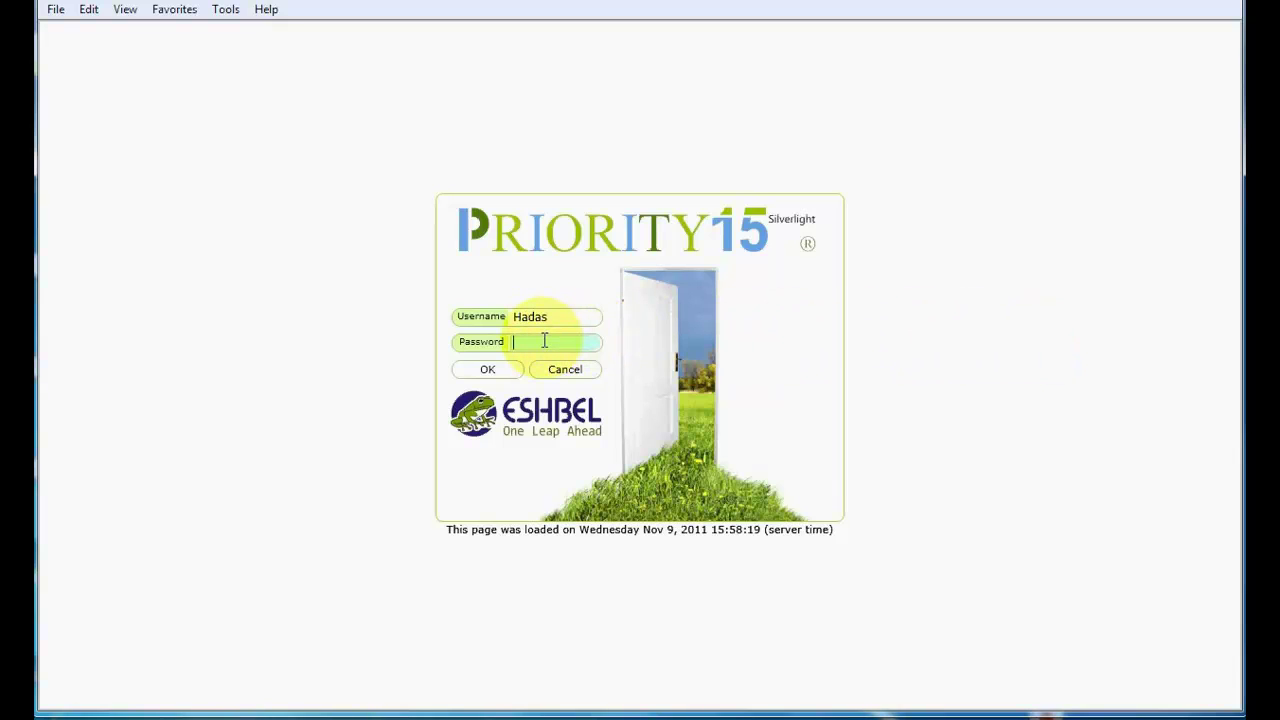
Log in to the system by entering the account password for the prefilled username
type("******")
key("Return")
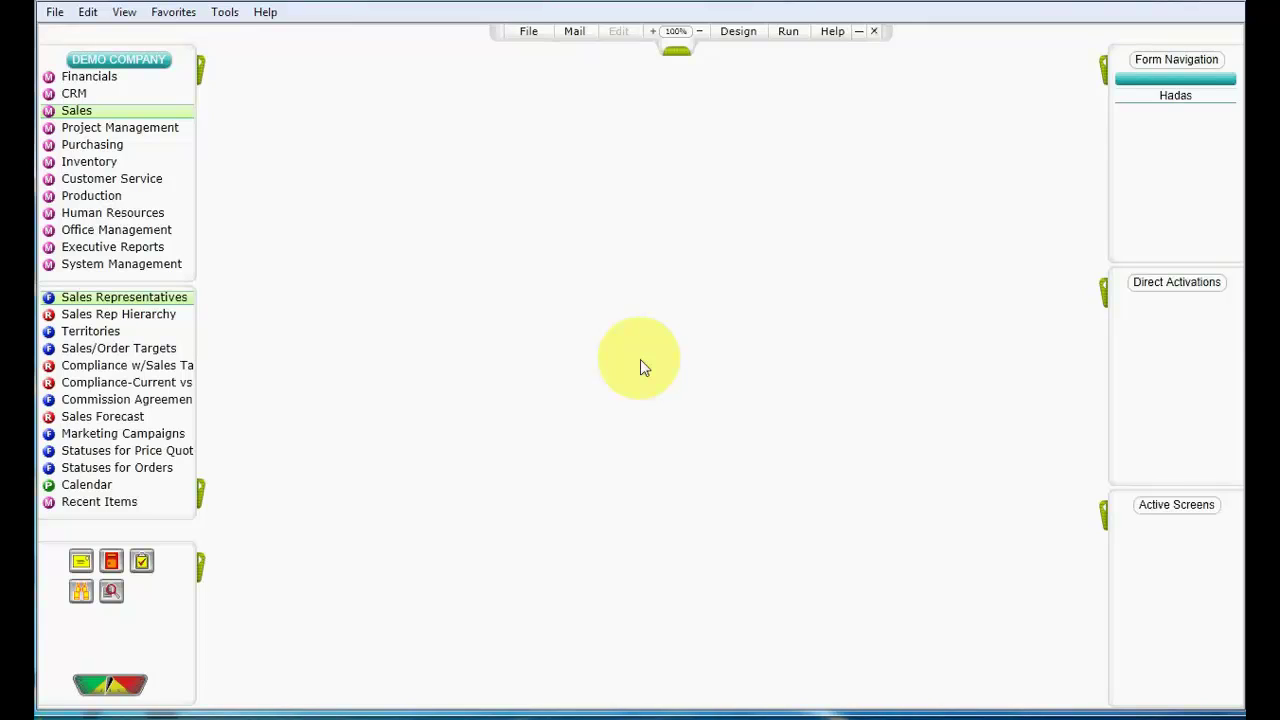
Open the Sales Orders form from the Orders group of the Sales module
left_click(147, 116)
left_click(182, 121)
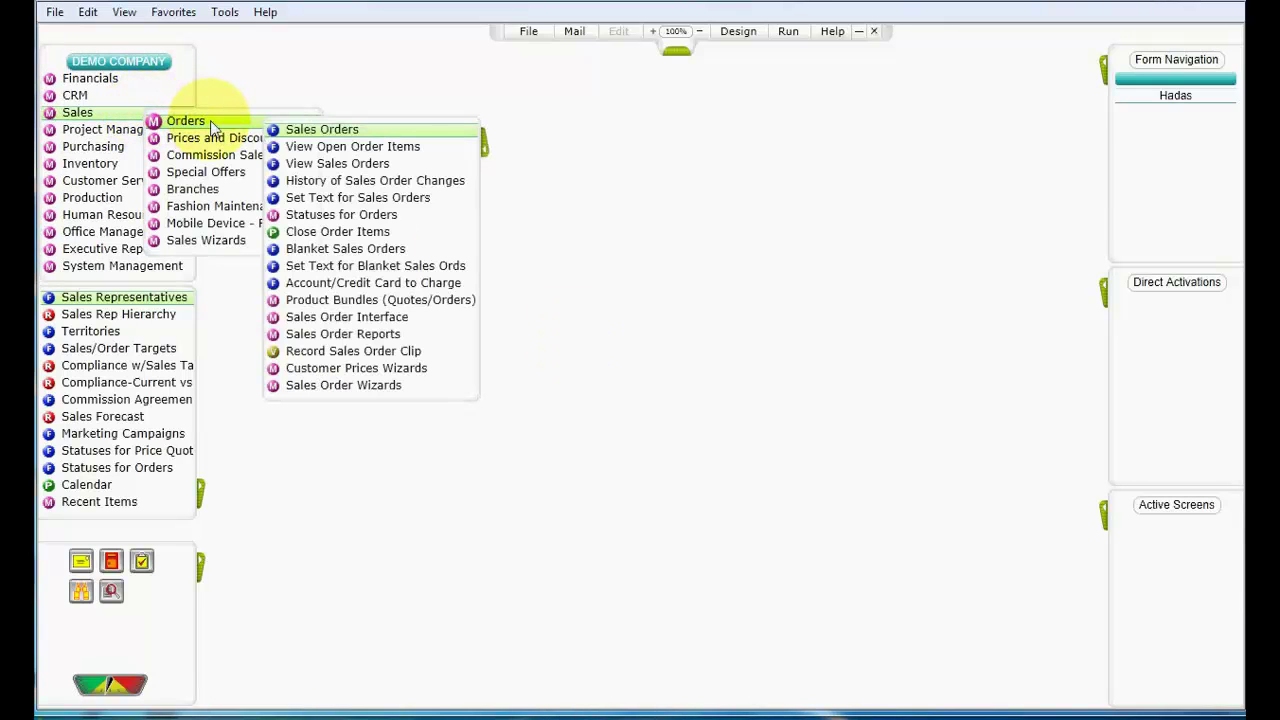
left_click(313, 131)
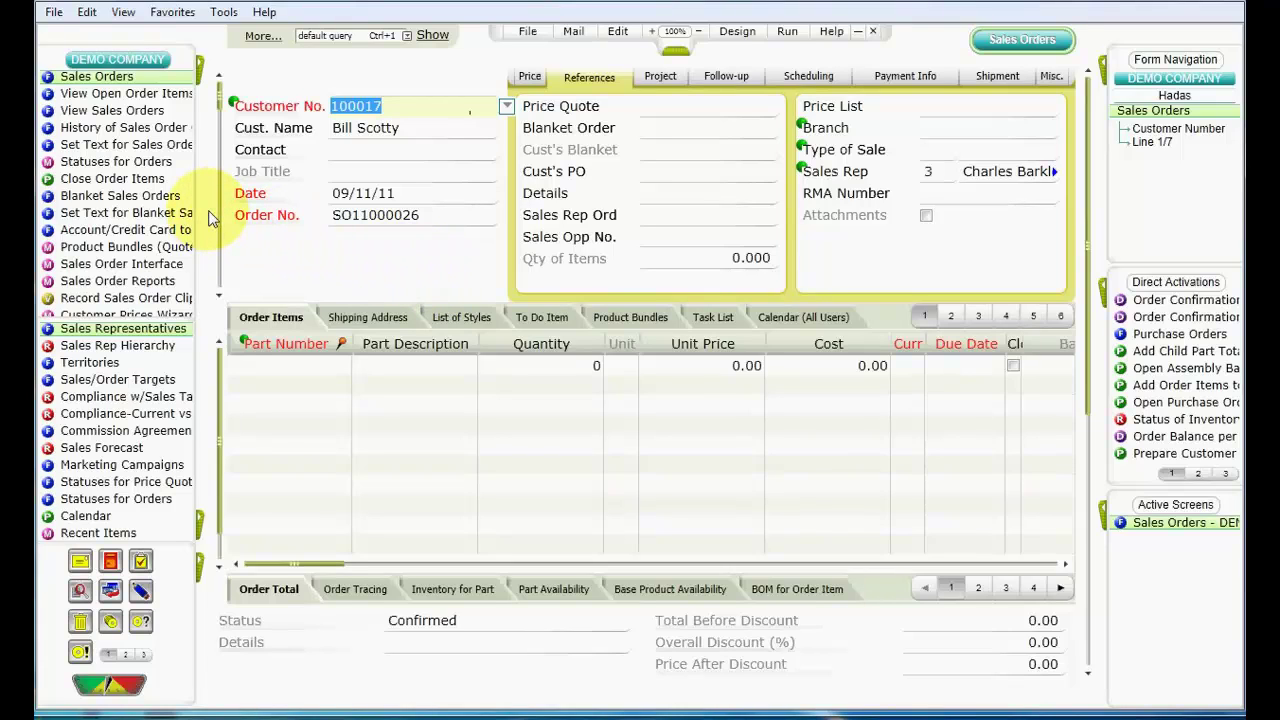
Review the available options for the Sales Orders entry, such as Add to Favorites, and return to the order form
left_click(204, 75)
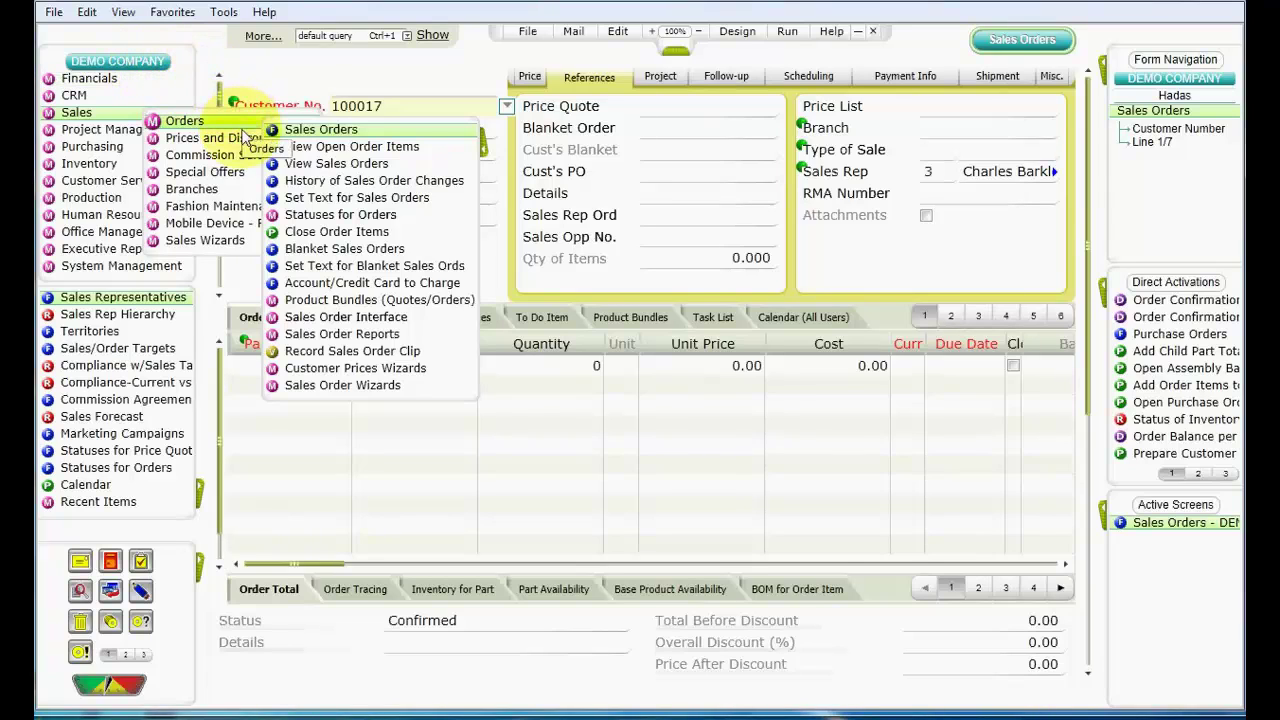
right_click(318, 138)
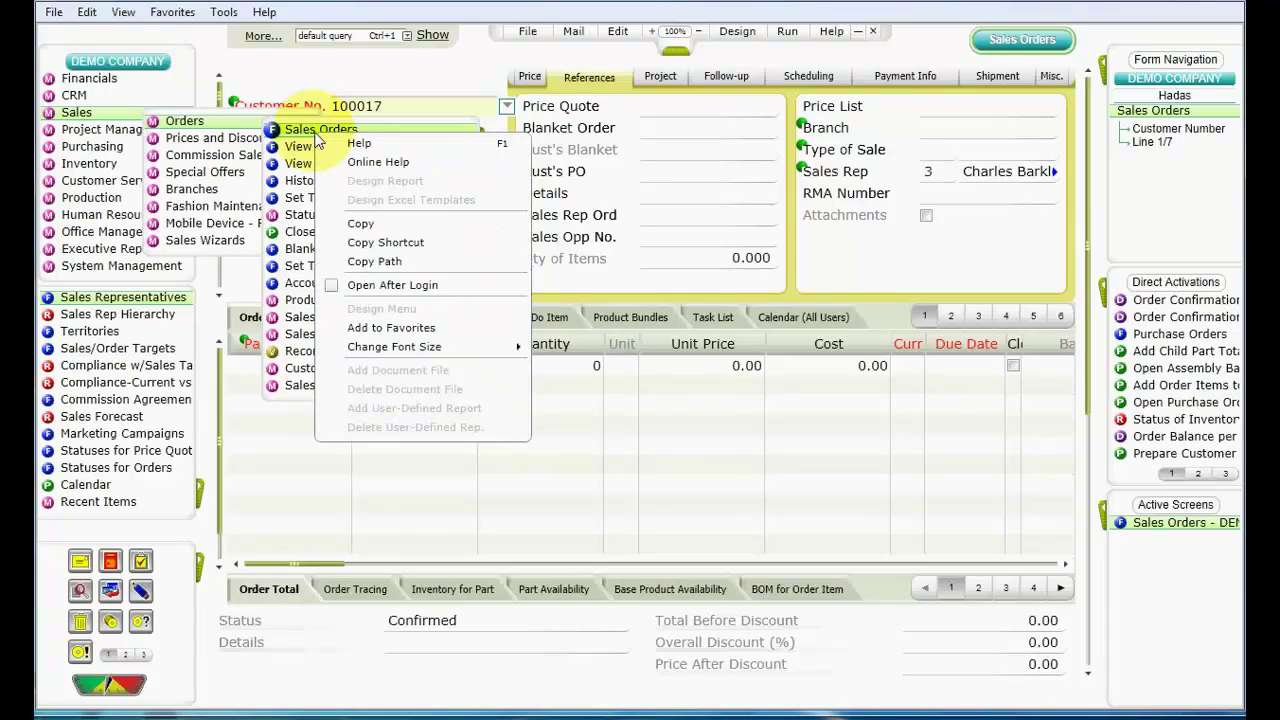
left_click(368, 130)
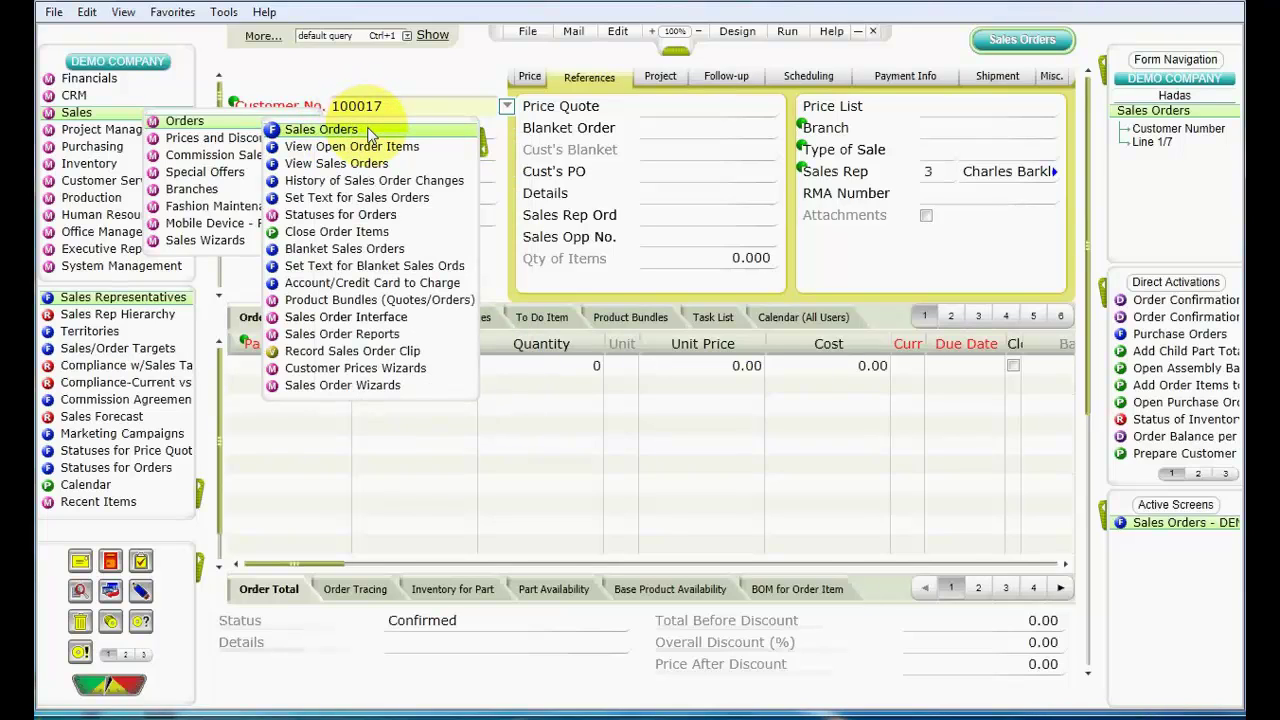
right_click(368, 133)
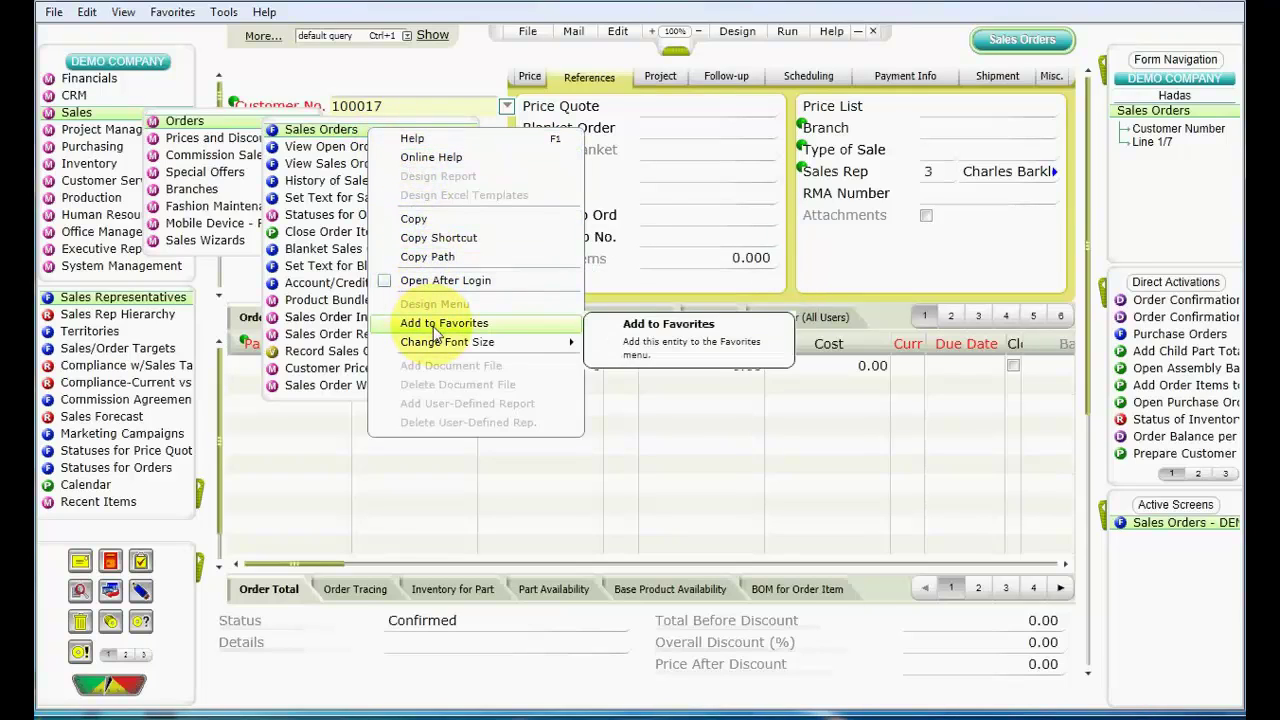
left_click(478, 100)
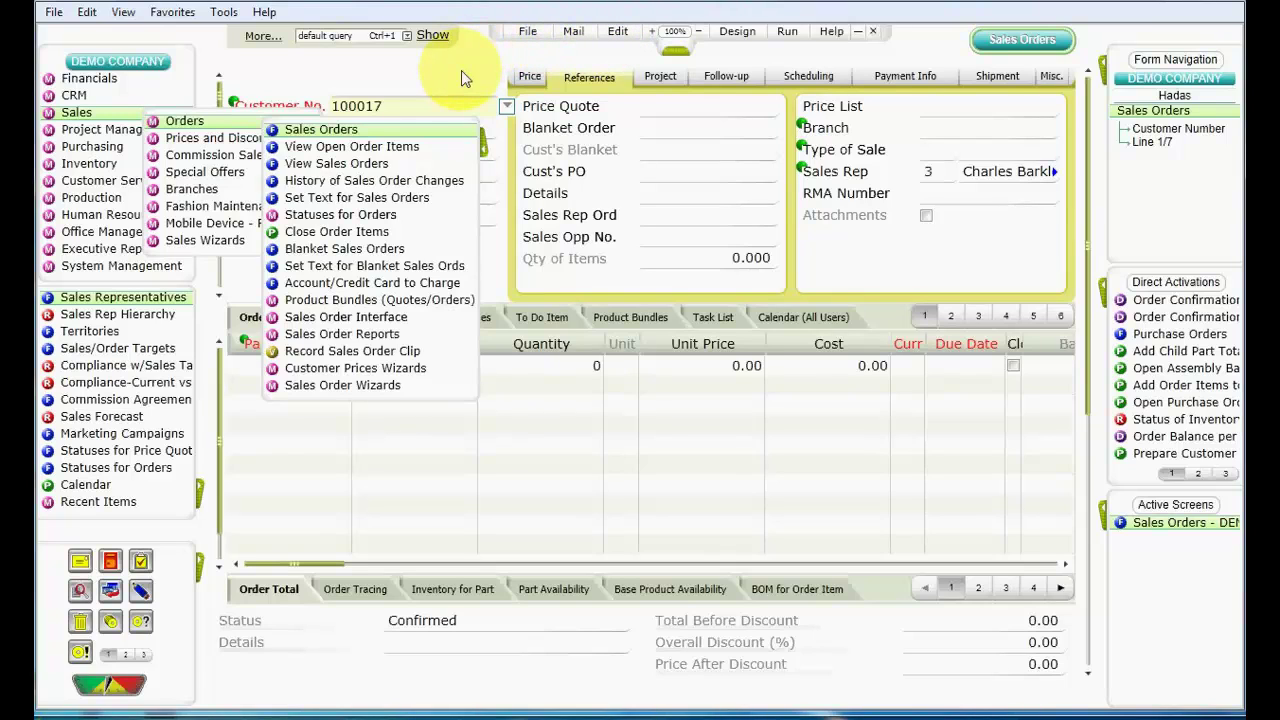
key("Escape")
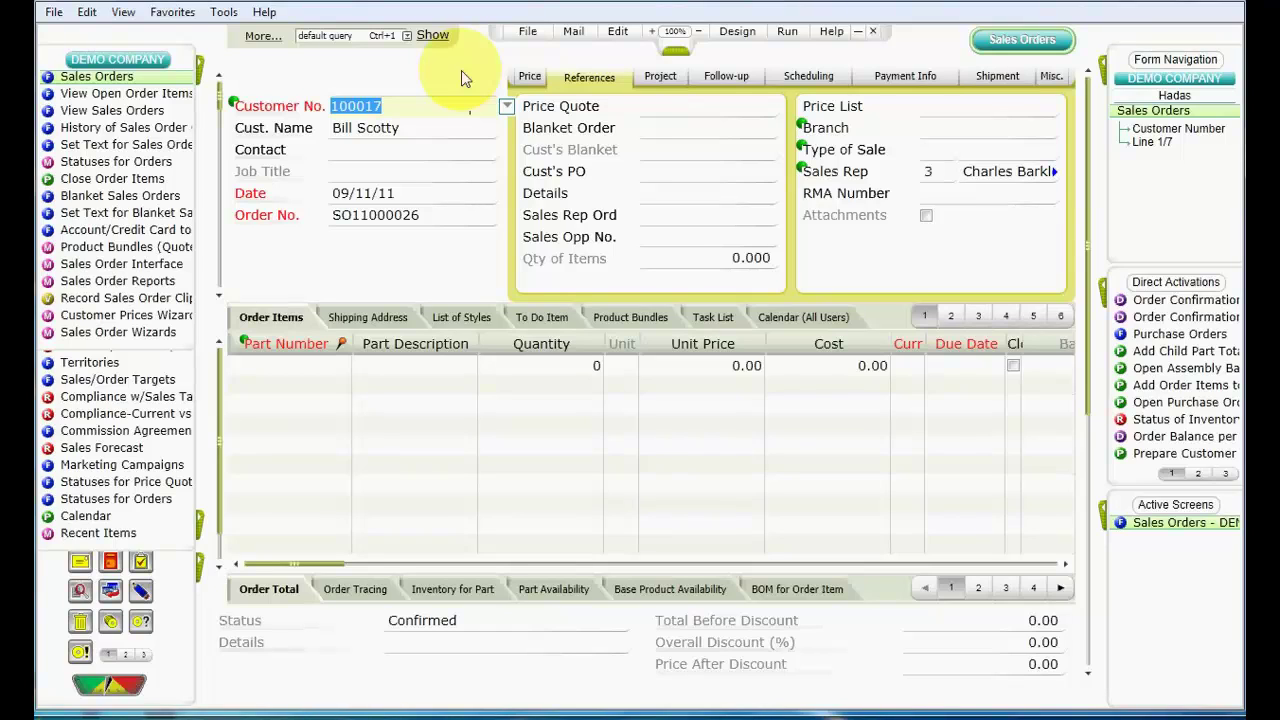
Switch from the Sales Orders form to the Main Menu using the list of active screens
key("ctrl+Tab")
key("Down")
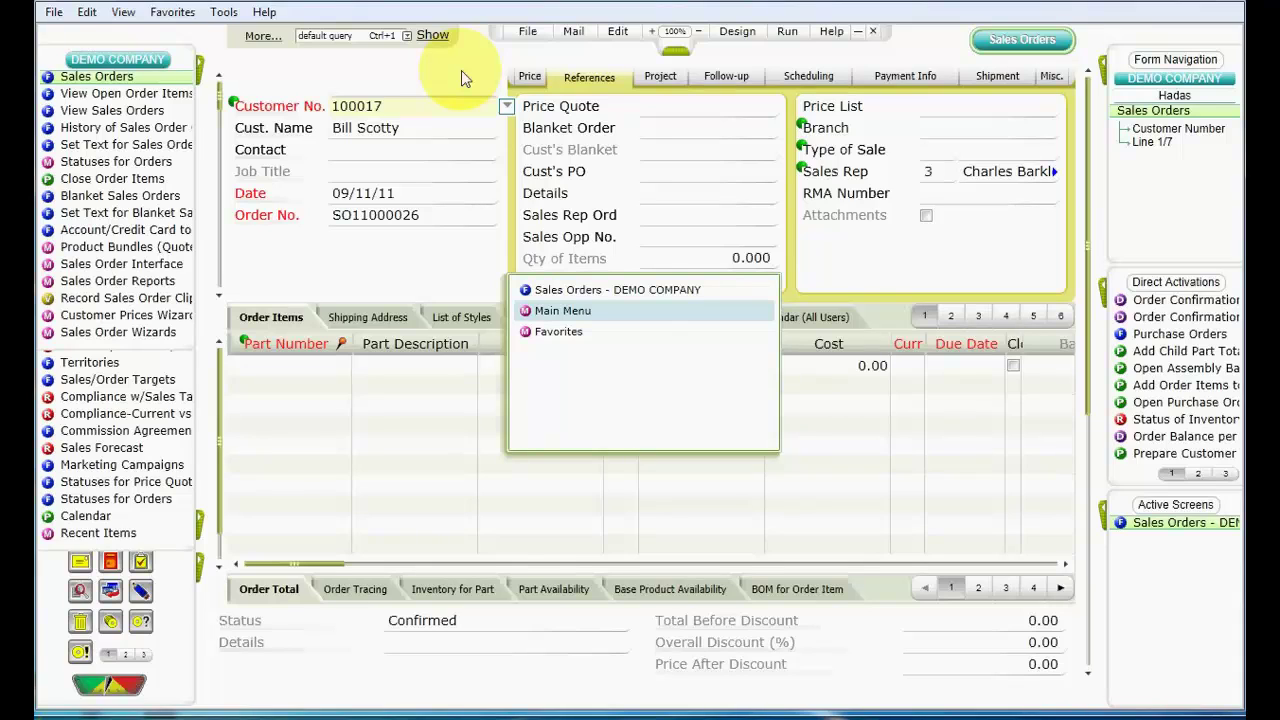
key("Down")
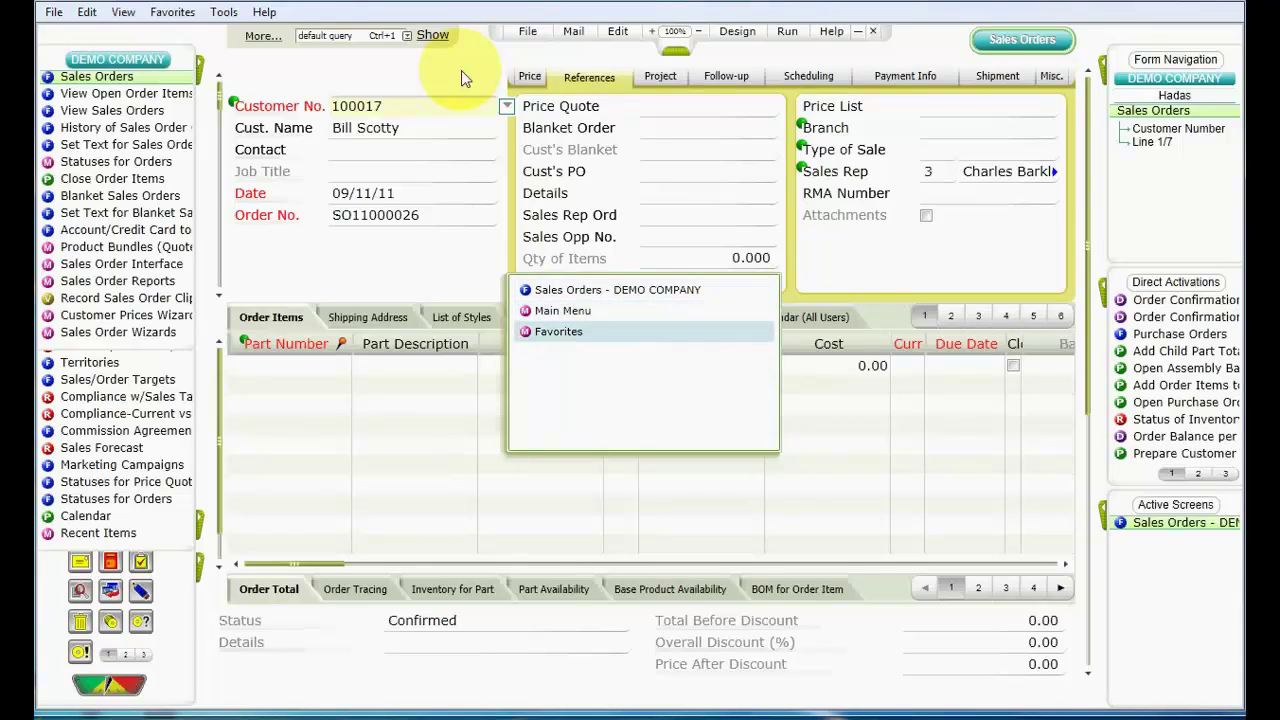
key("Down")
key("Down")
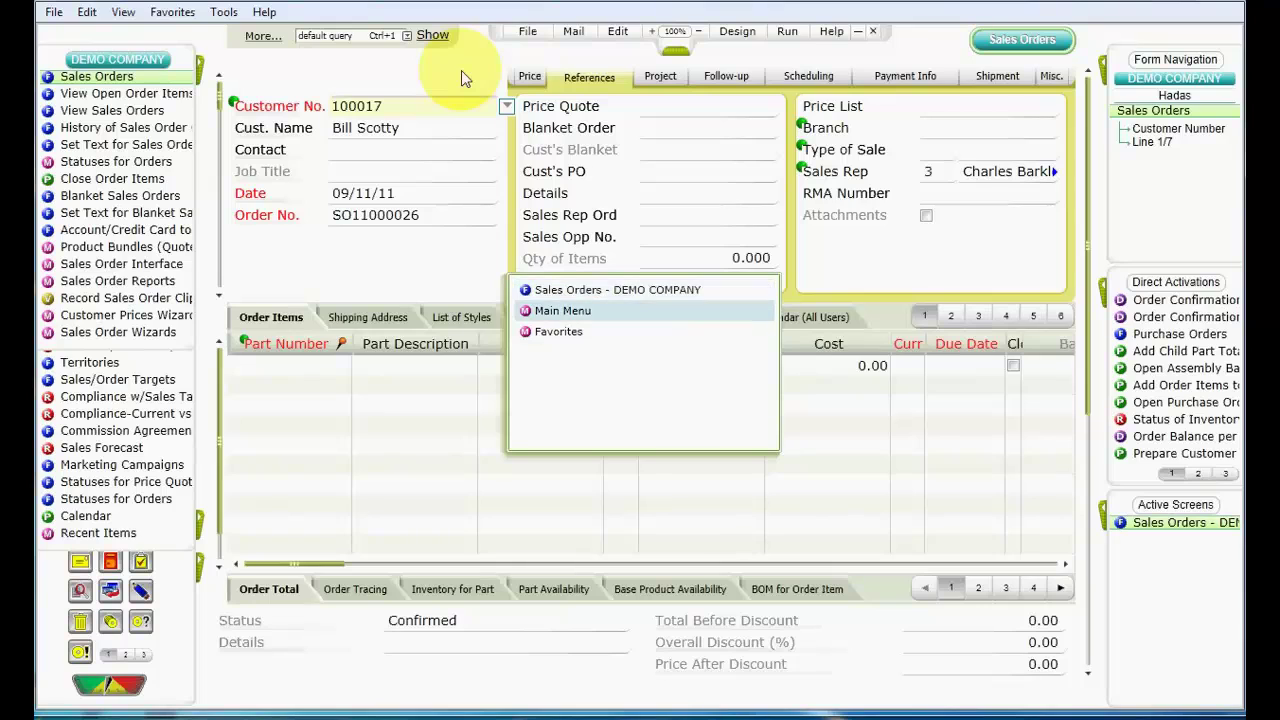
key("Return")
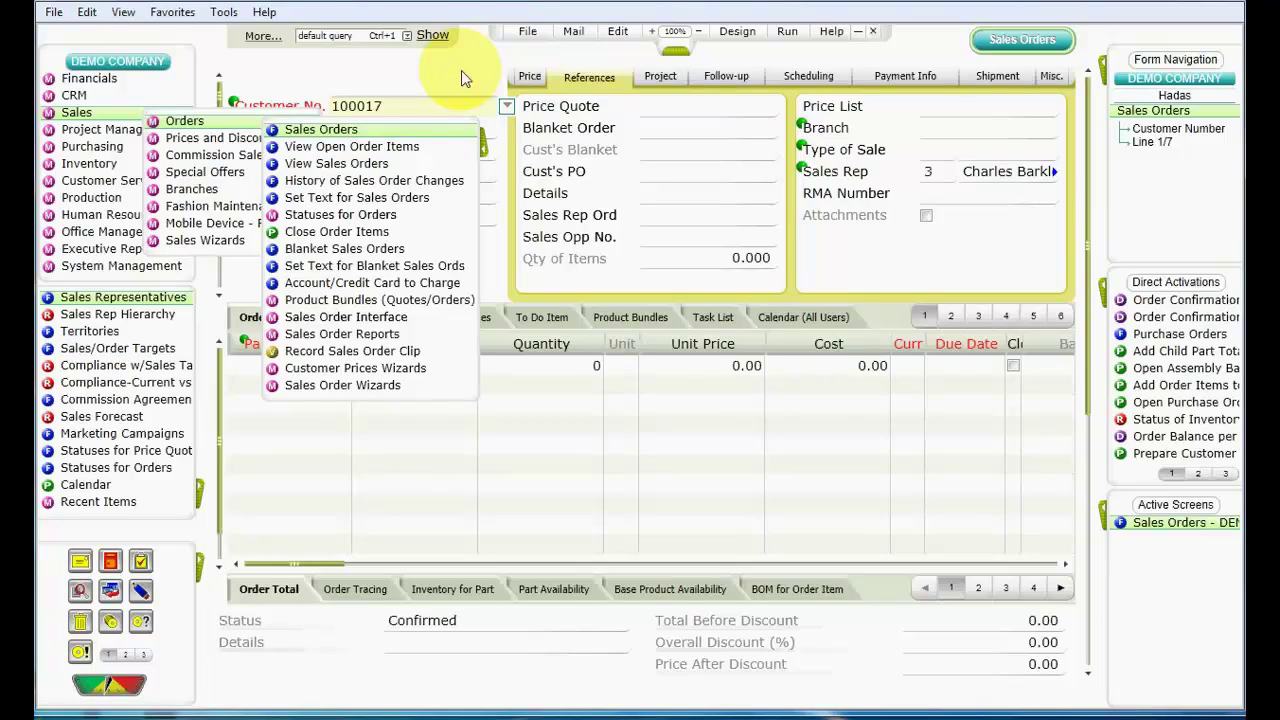
Browse the entries under Orders in the main menu and return to the sales order form
key("Down")
key("Down")
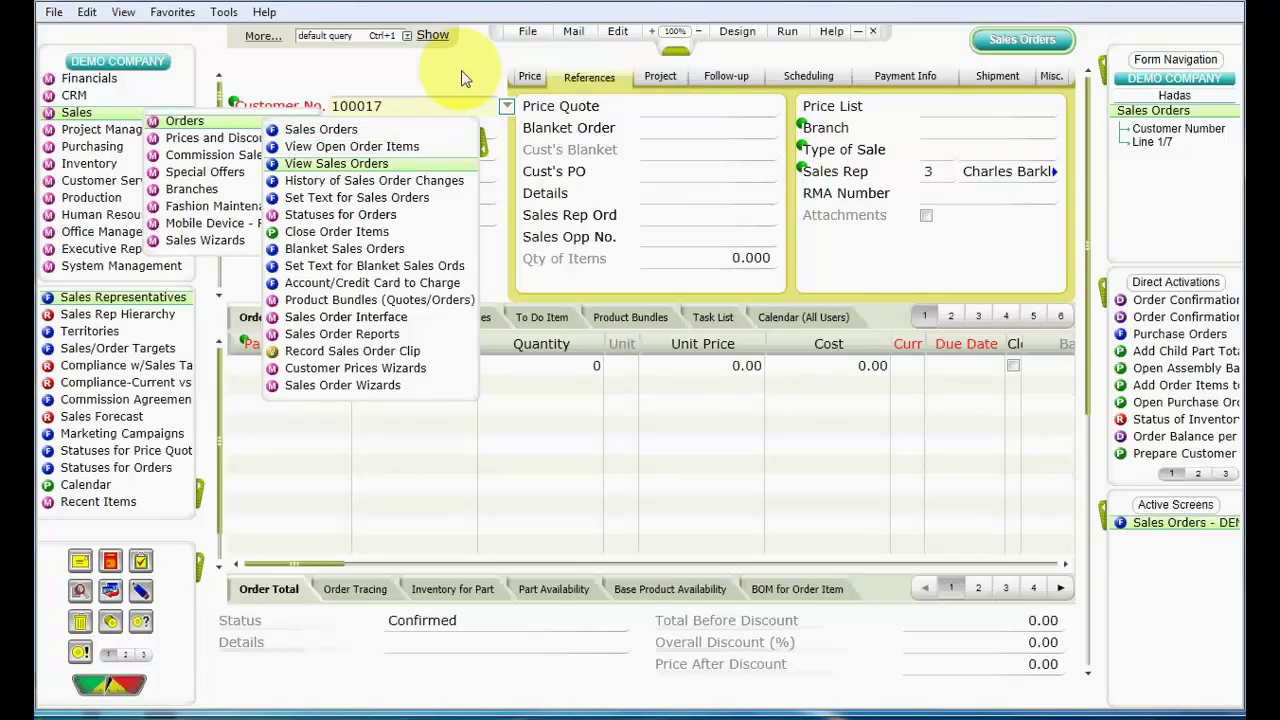
key("Up")
key("Up")
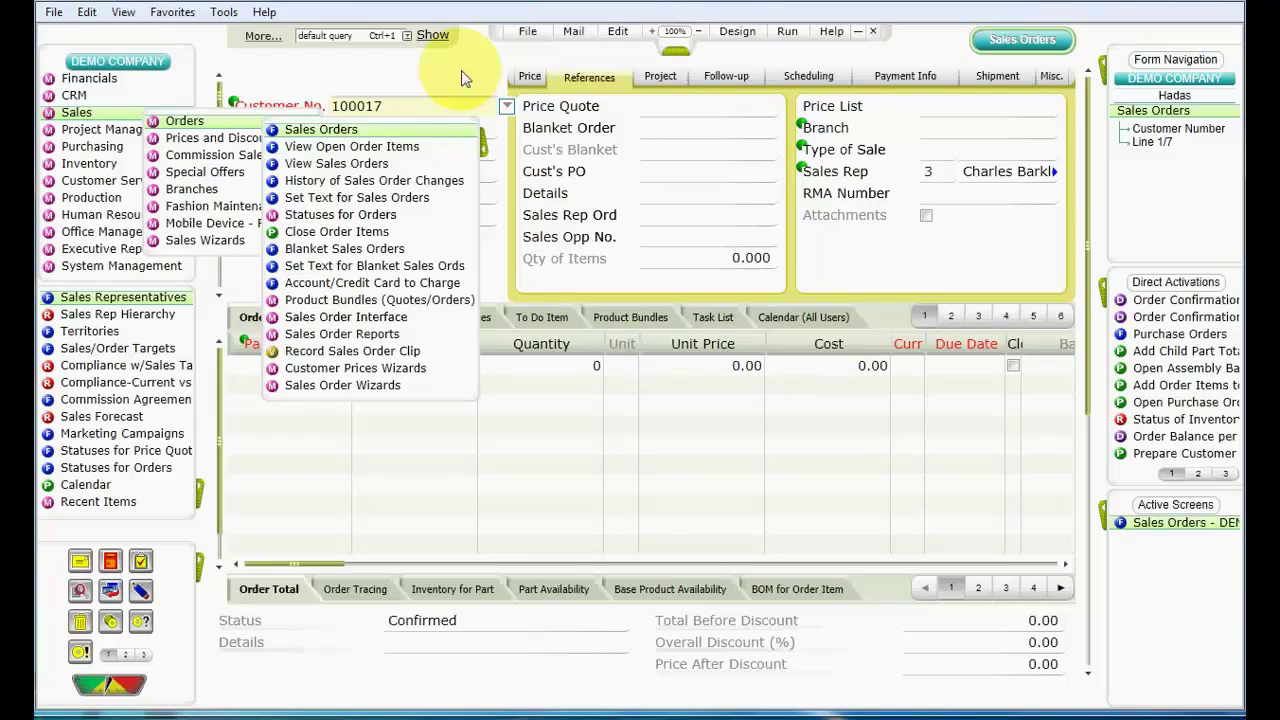
key("Left")
key("Escape")
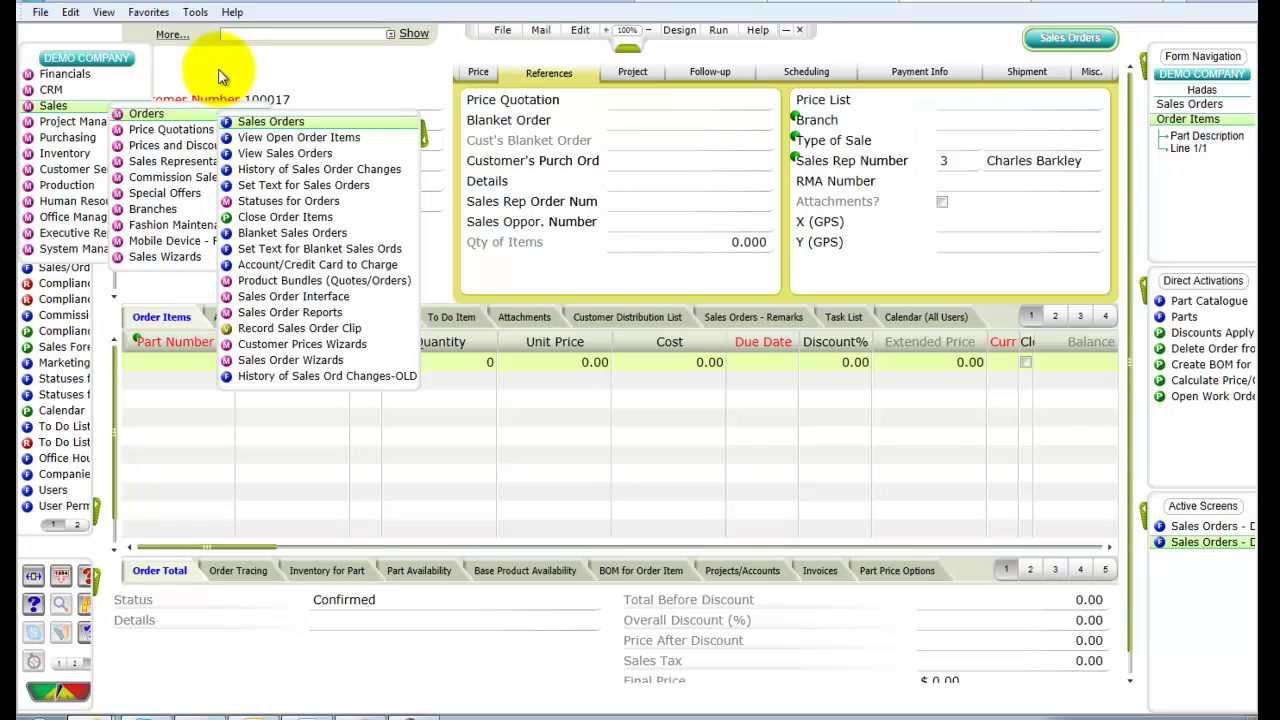
left_click(422, 125)
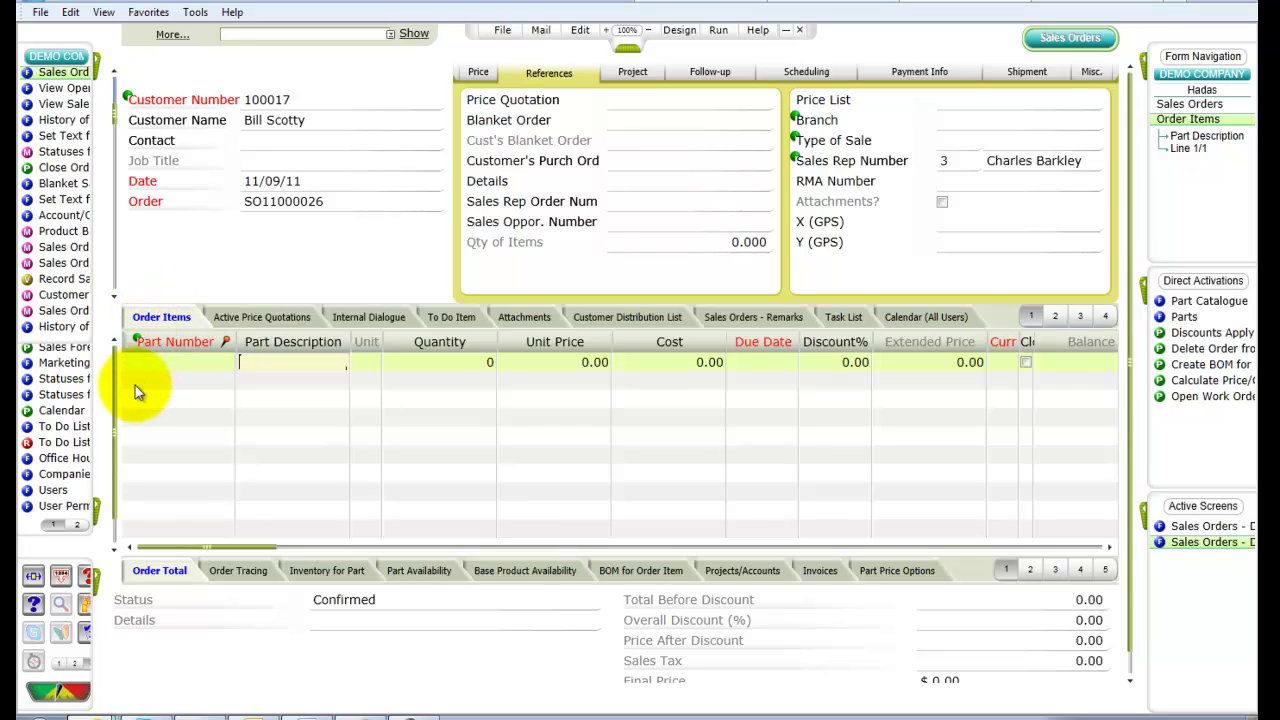
Expand the Favorites pane and look through both of its pages beside the sales order
mouse_move(100, 515)
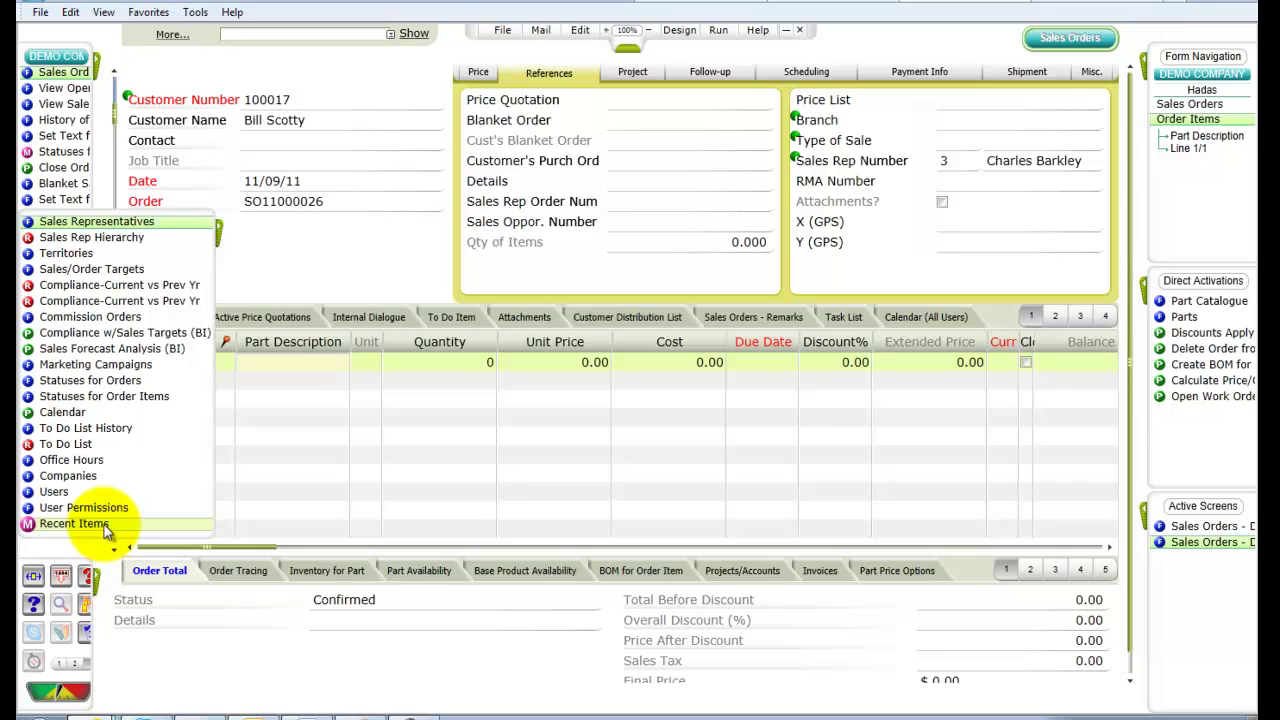
left_click(224, 487)
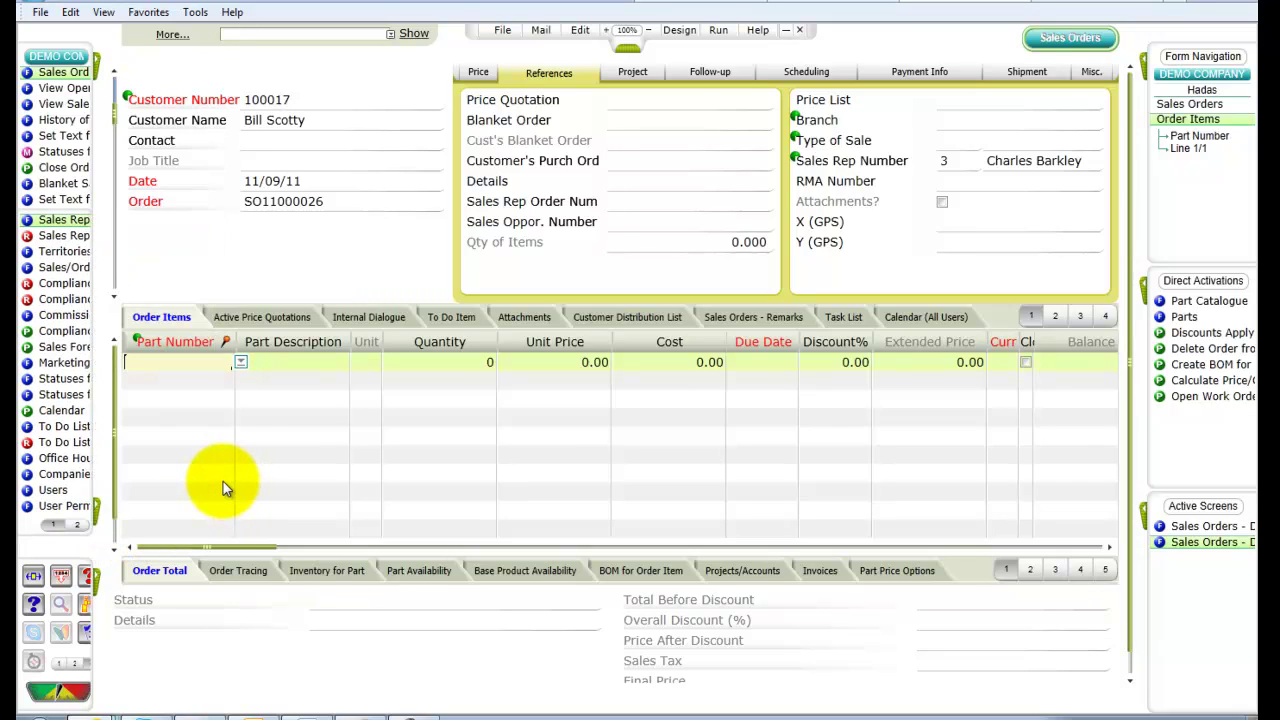
left_click(78, 527)
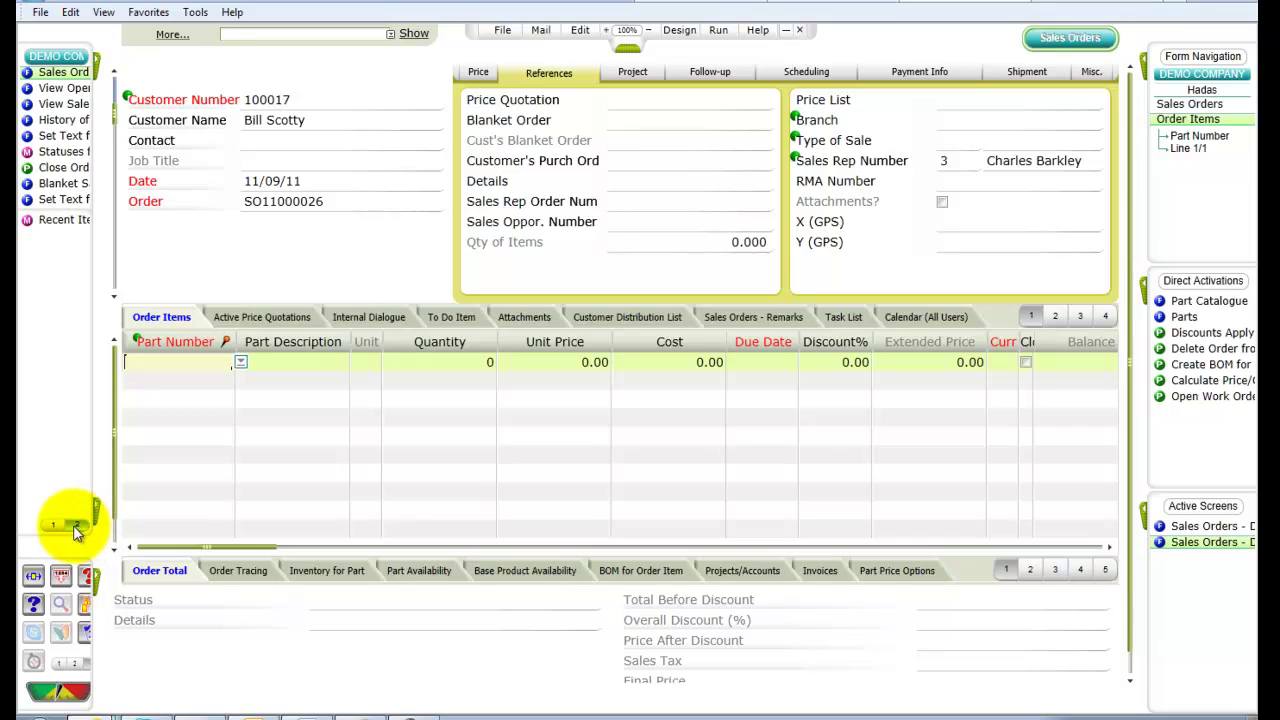
left_click(56, 525)
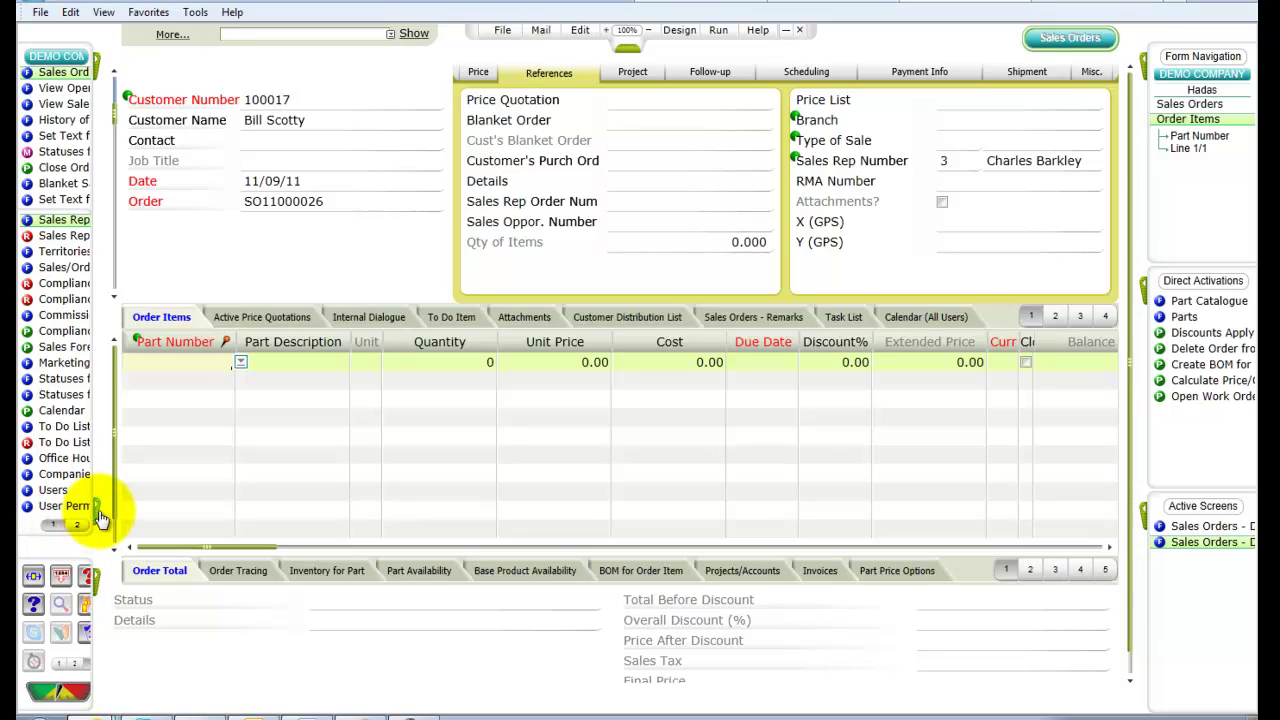
mouse_move(100, 520)
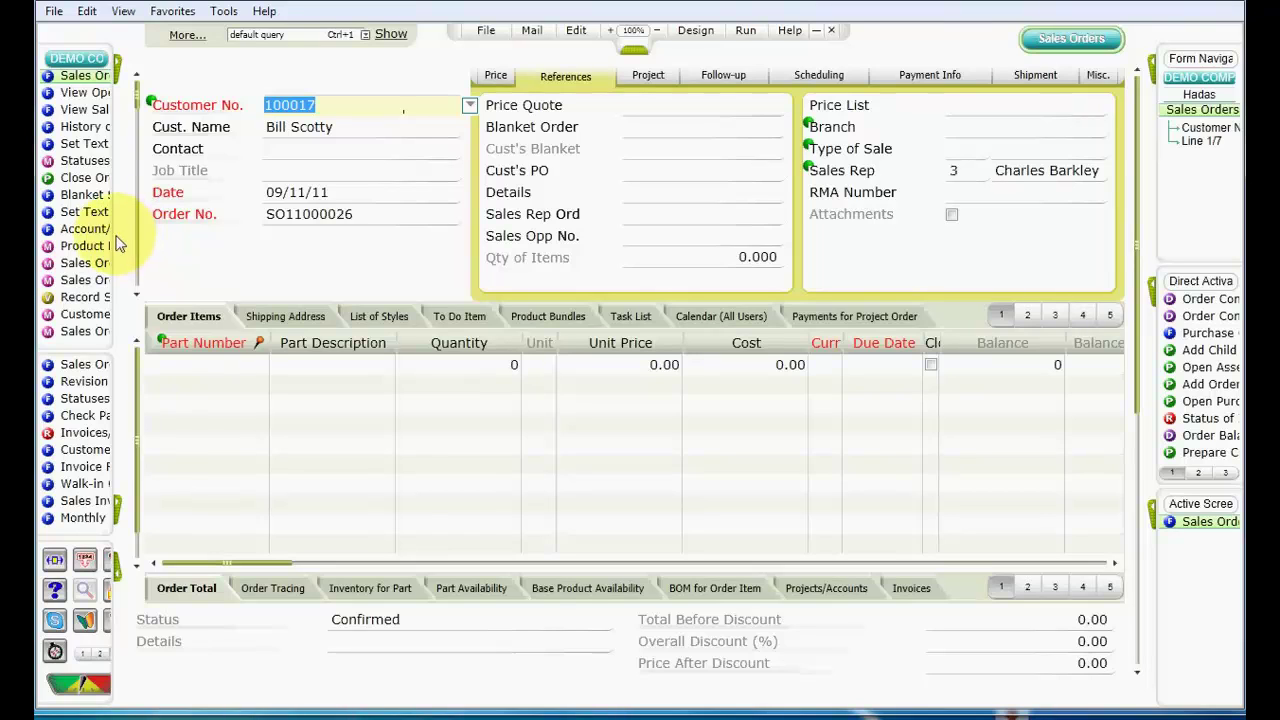
Resize the navigation panes beside the sales order, first widening them and finally making them narrower
left_click_drag(132, 241, 162, 245)
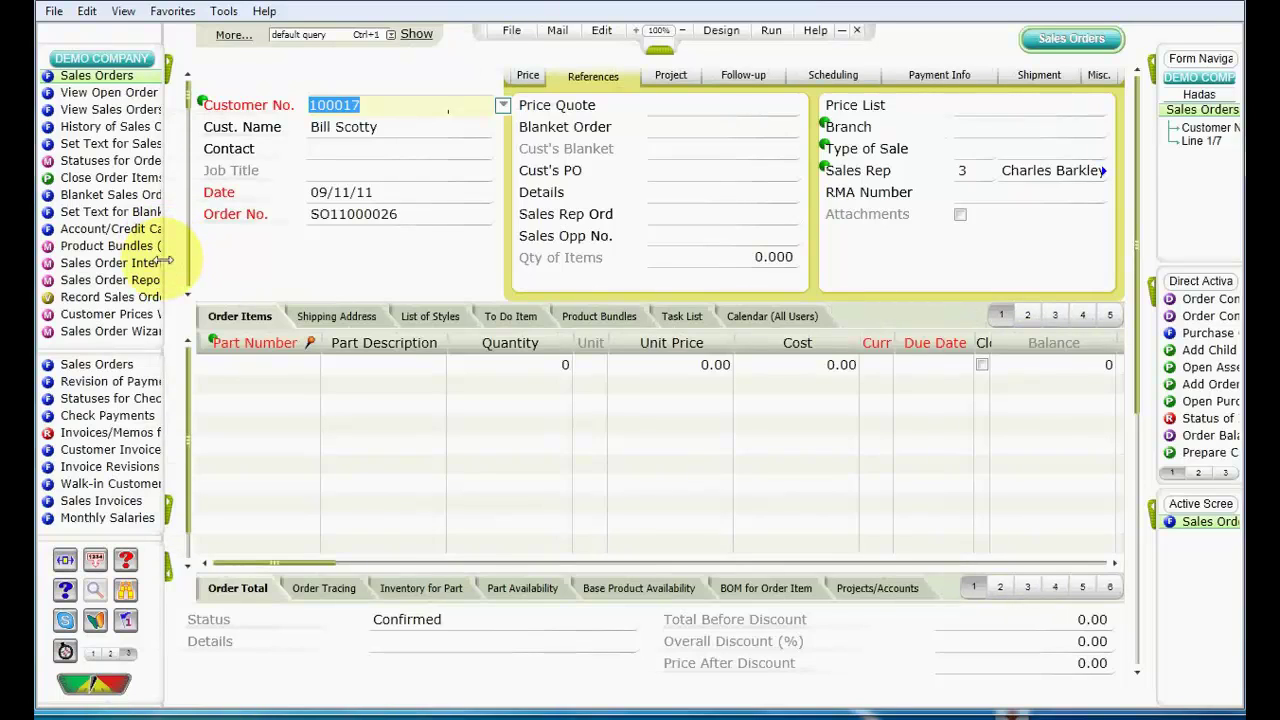
left_click_drag(90, 262, 88, 265)
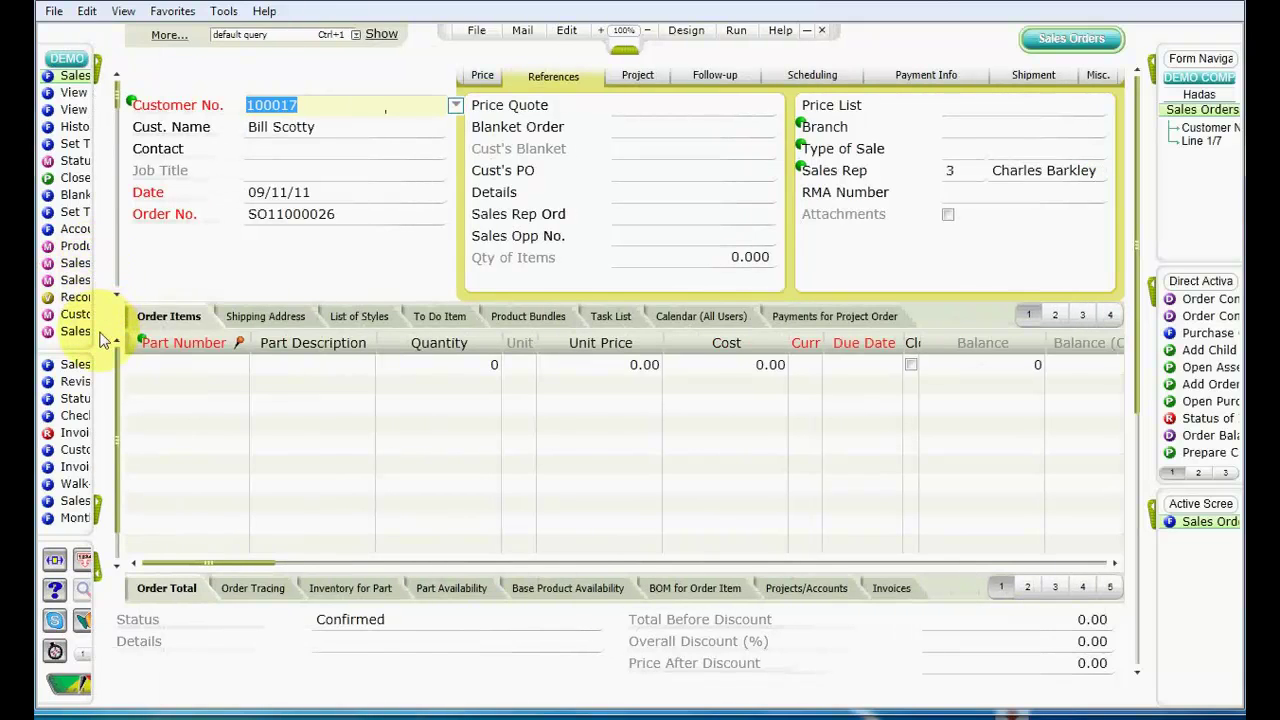
Expand the tool tray, look through its three pages of tools, and collapse it again
mouse_move(100, 570)
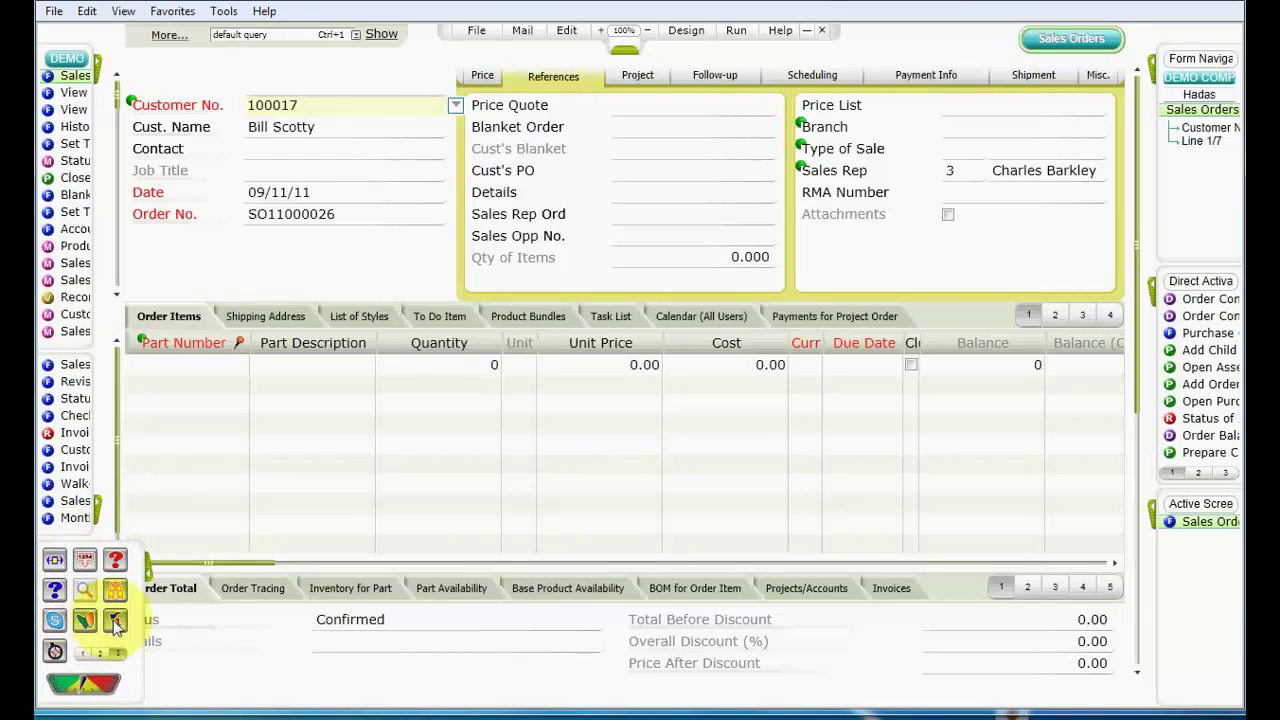
left_click(86, 560)
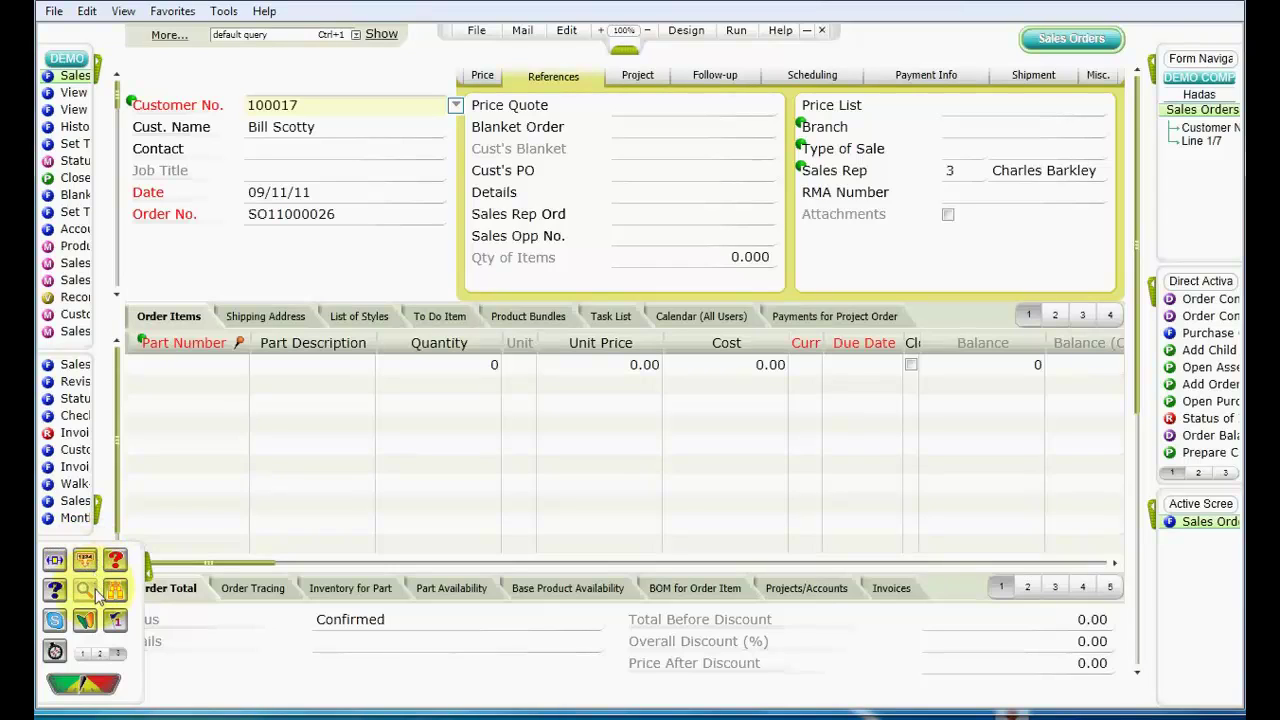
left_click(90, 660)
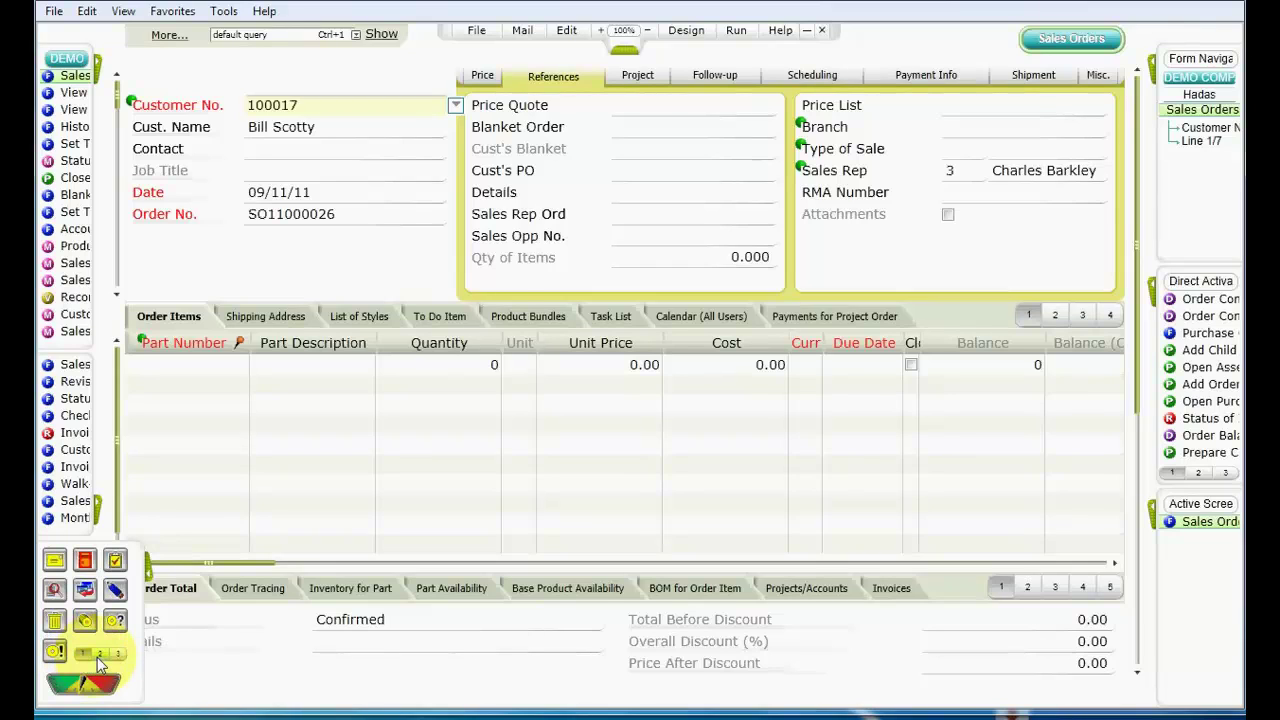
left_click(118, 658)
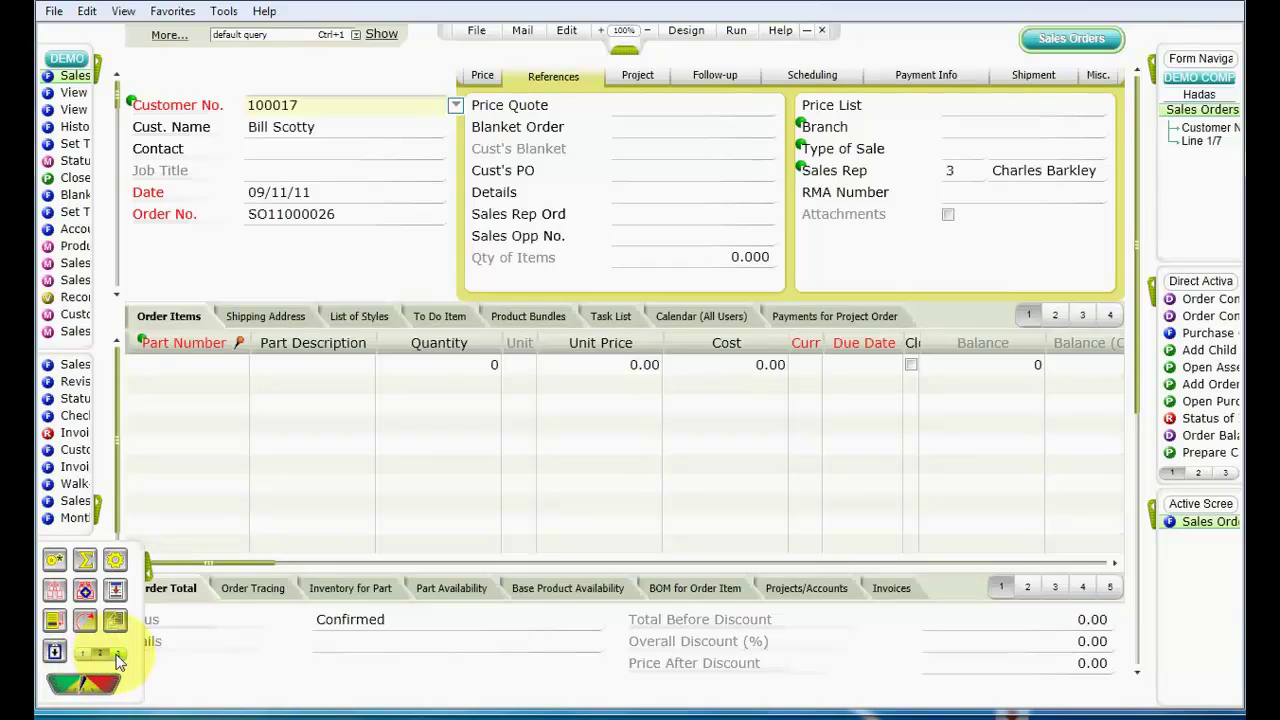
left_click(118, 658)
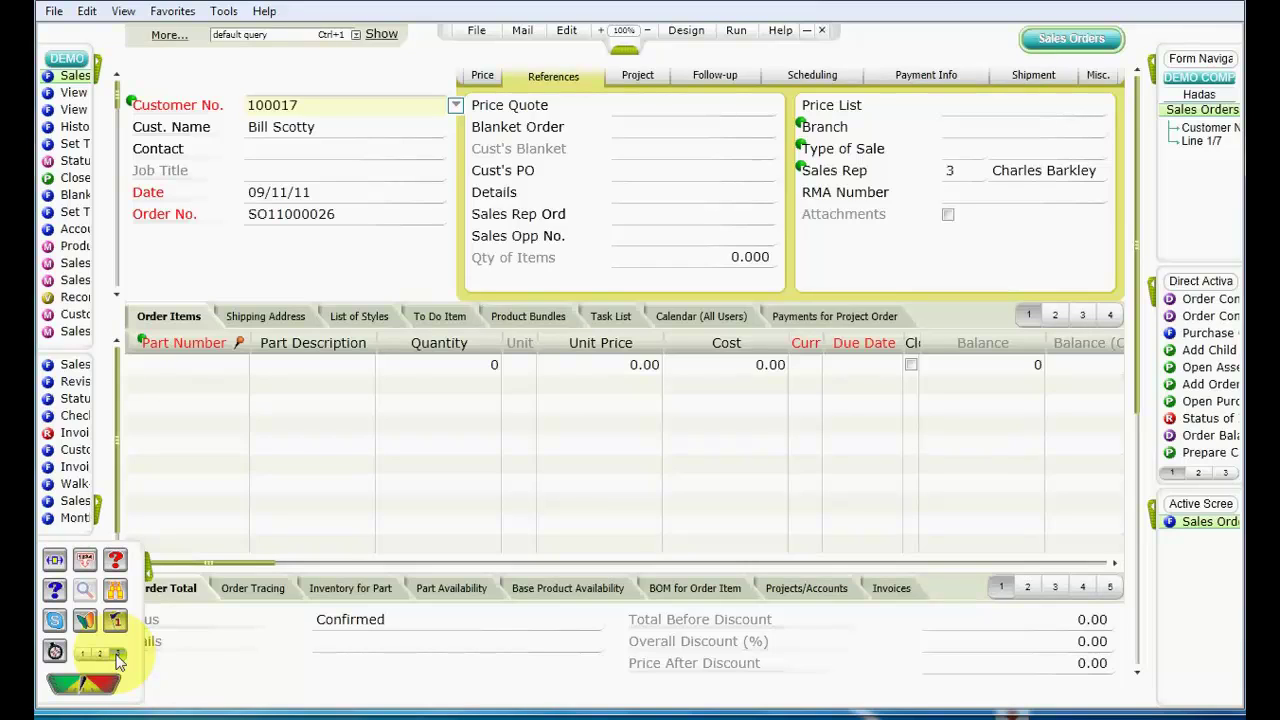
left_click(85, 654)
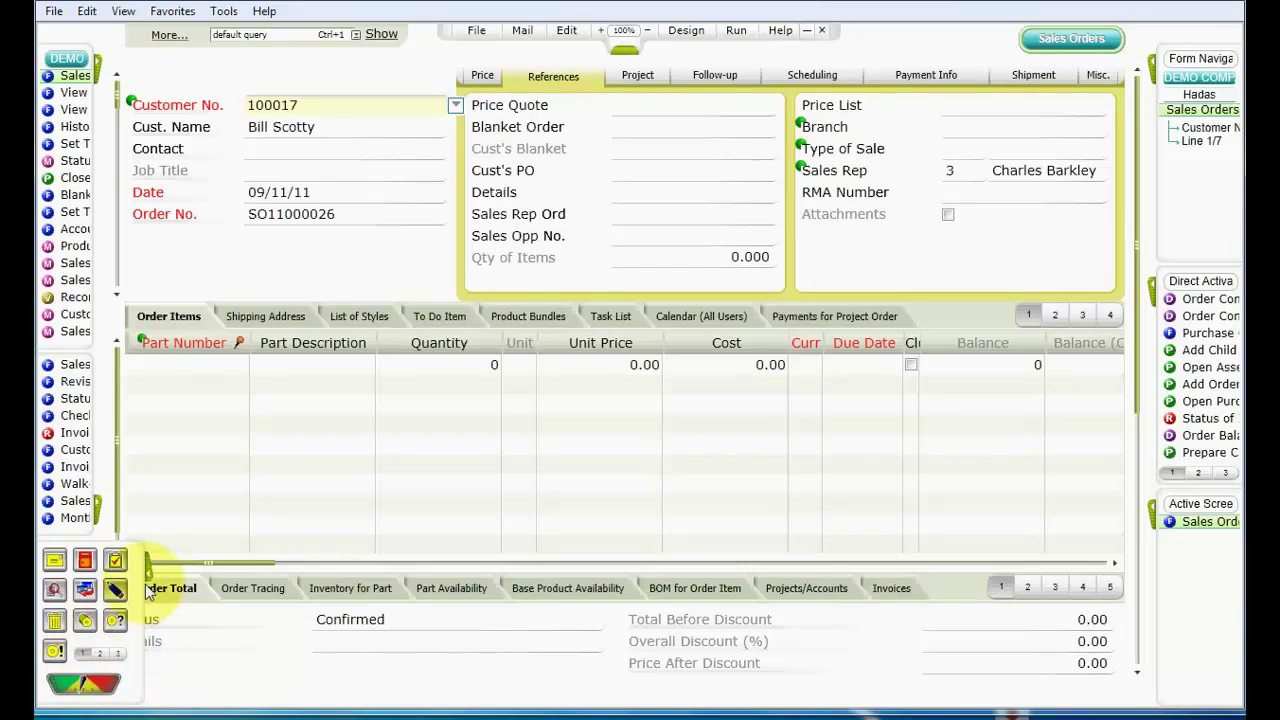
left_click(149, 584)
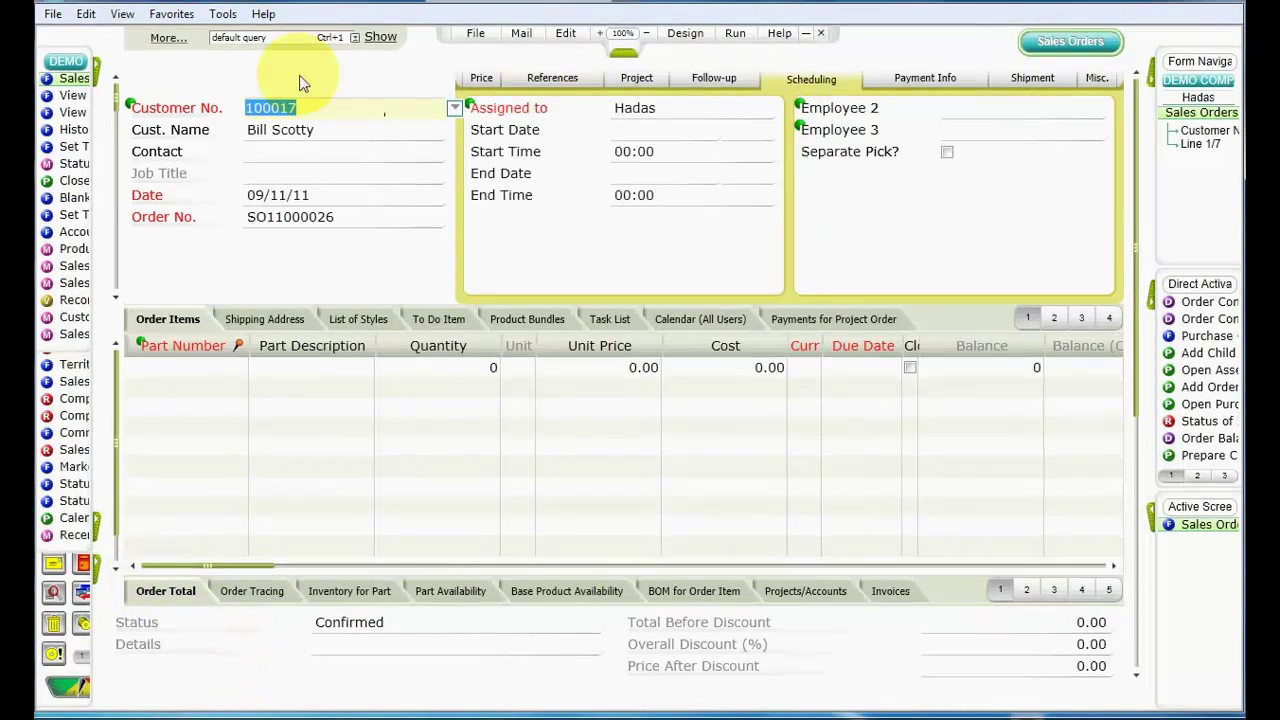
Exit the Sales Orders form and confirm the exit
key("Escape")
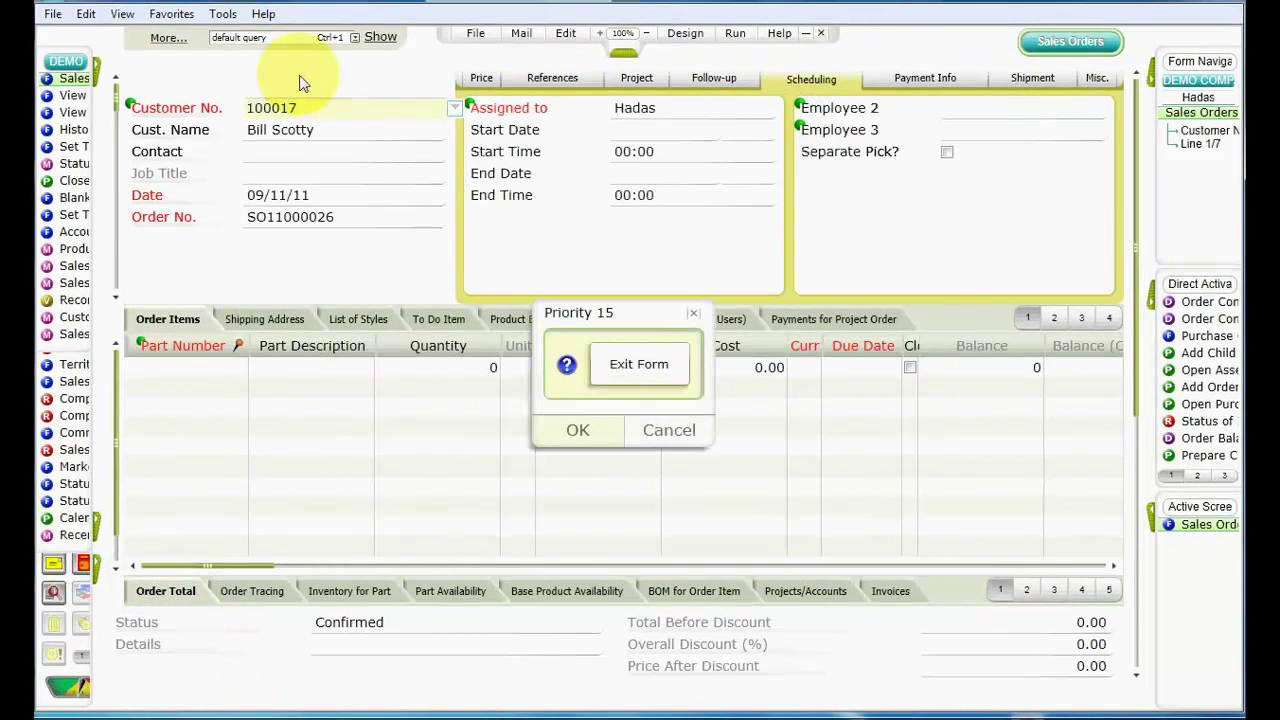
key("Return")
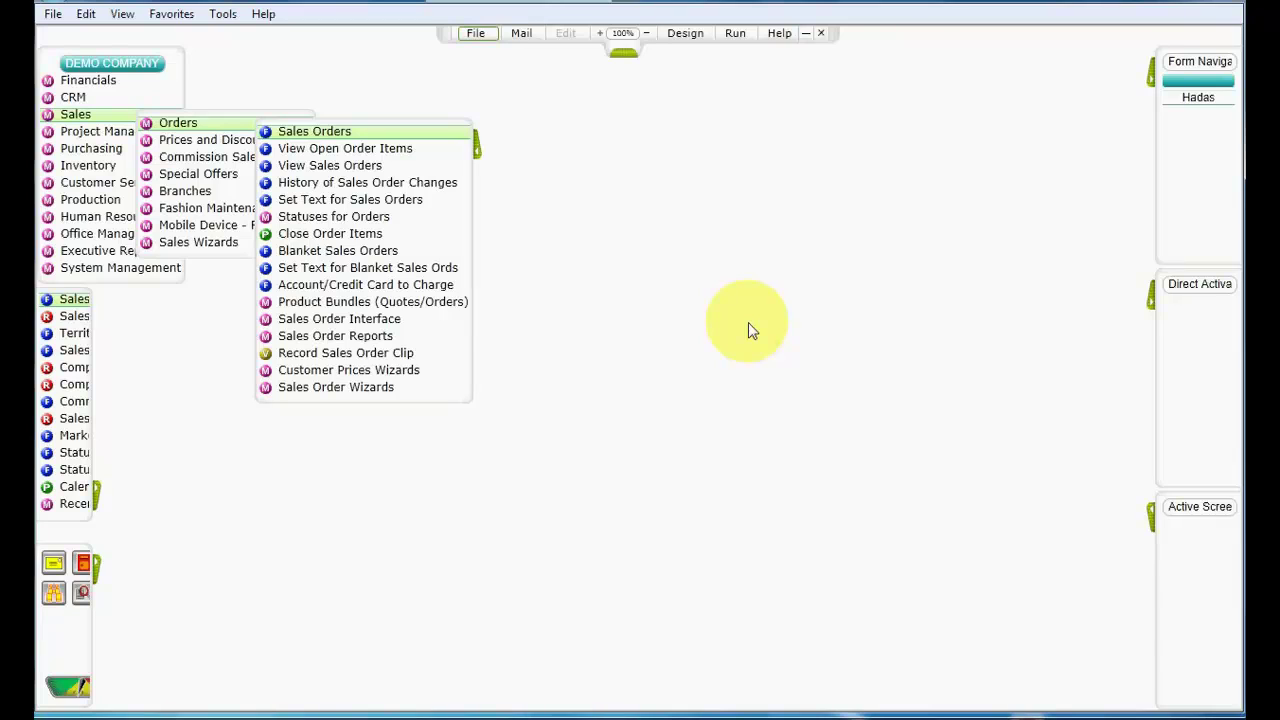
Look through the application's top-level commands from File across to Design and Help
key("Right")
key("Right")
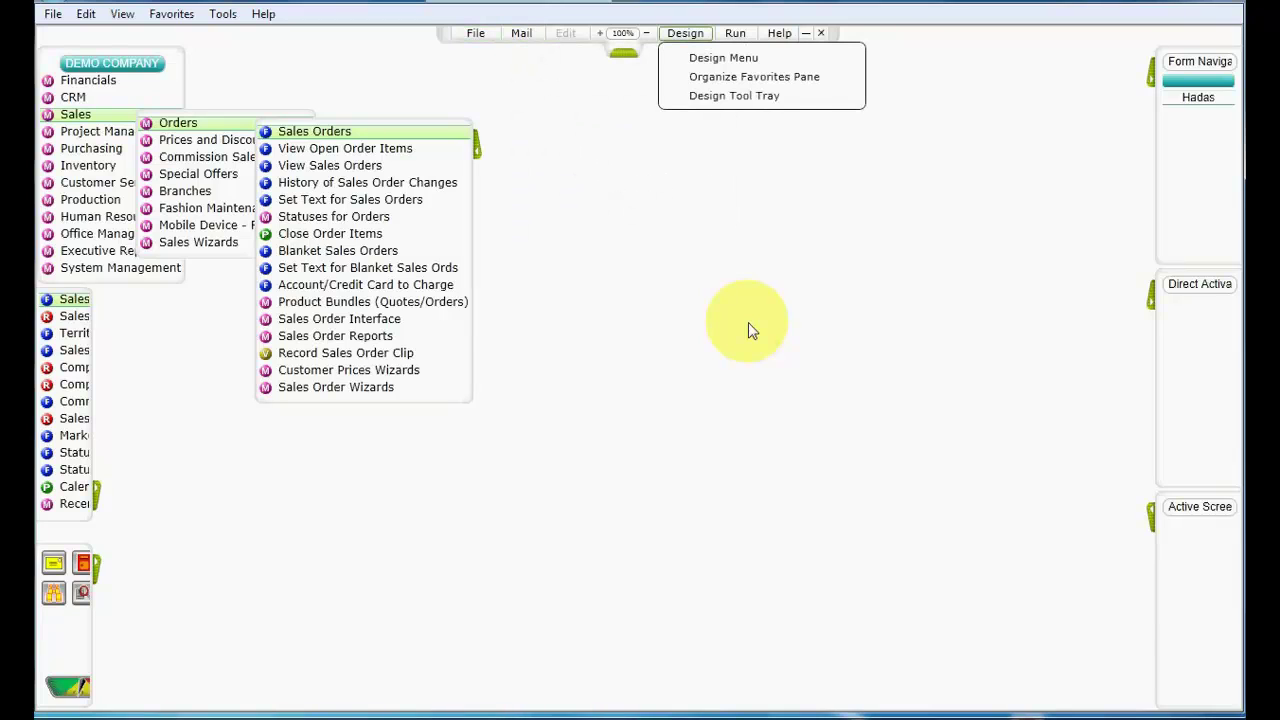
key("Right")
key("Right")
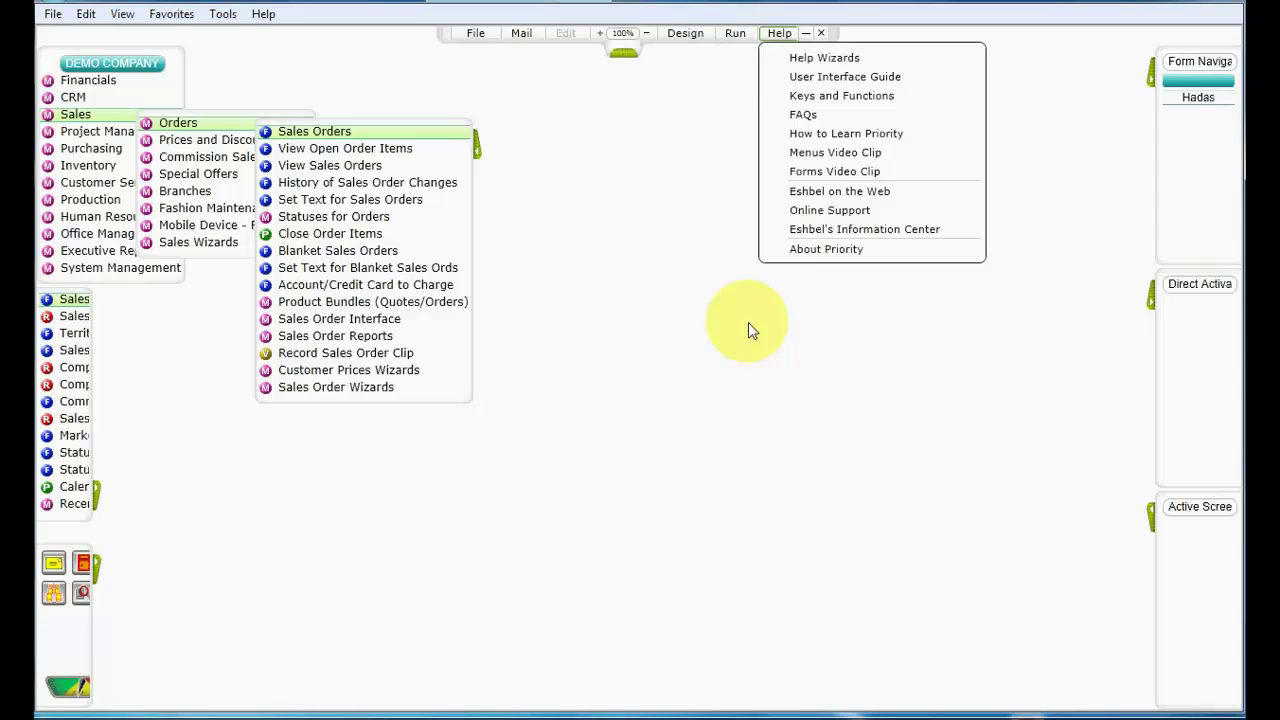
Look through the Help commands from Help Wizards down past Forms Video Clip
key("Down")
key("Down")
key("Down")
key("Down")
key("Down")
key("Down")
key("Down")
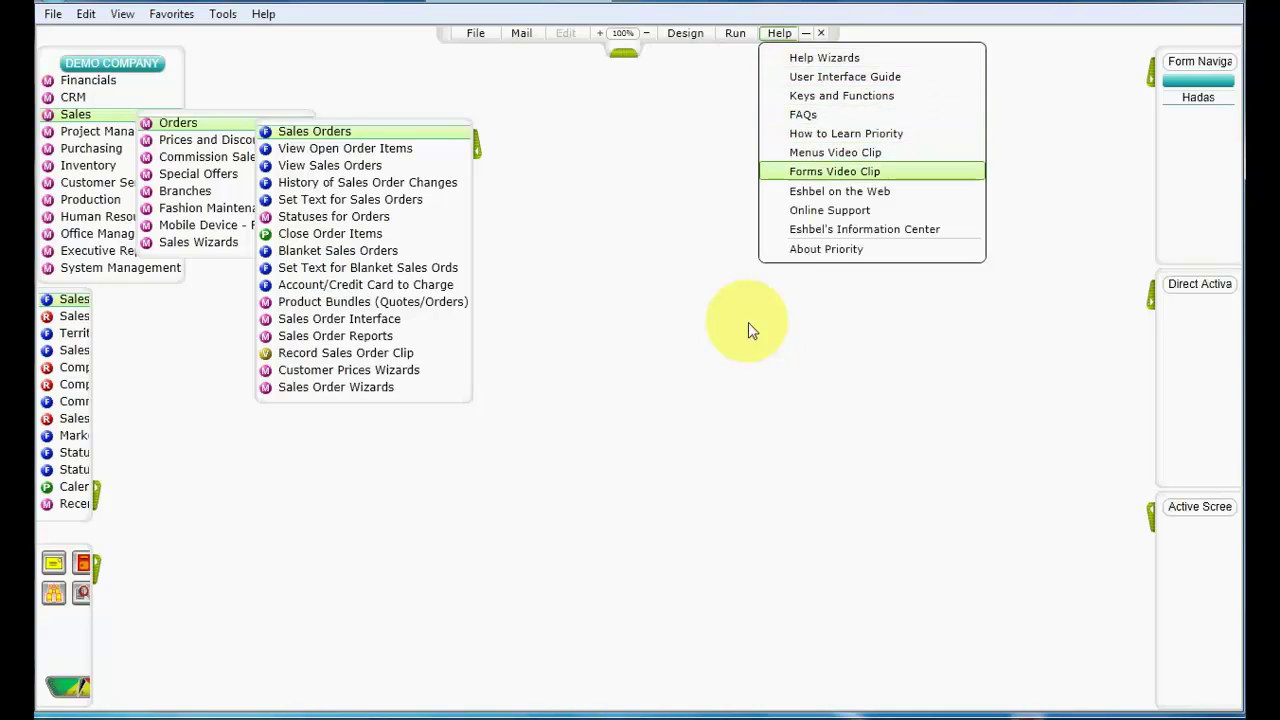
key("Down")
key("Down")
key("Return")
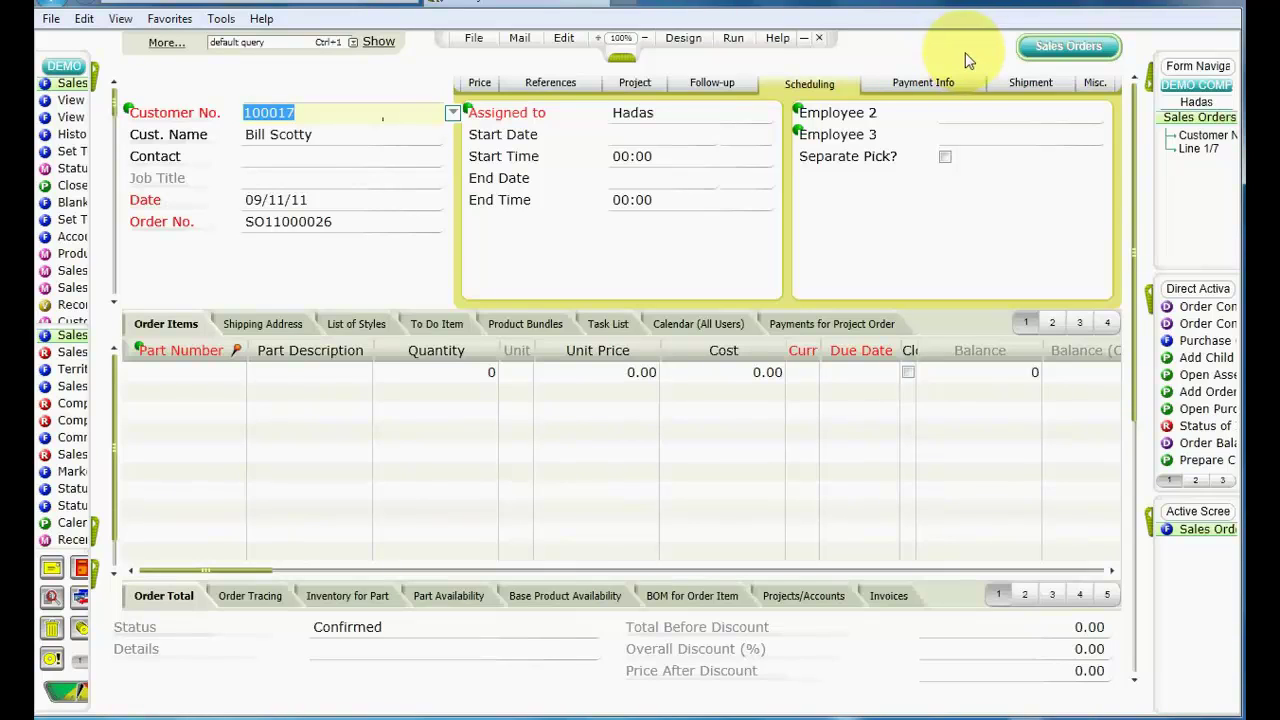
Widen the Form Navigation, Direct Activations and Active Screens panes to view their contents, and narrow them again
left_click(1152, 90)
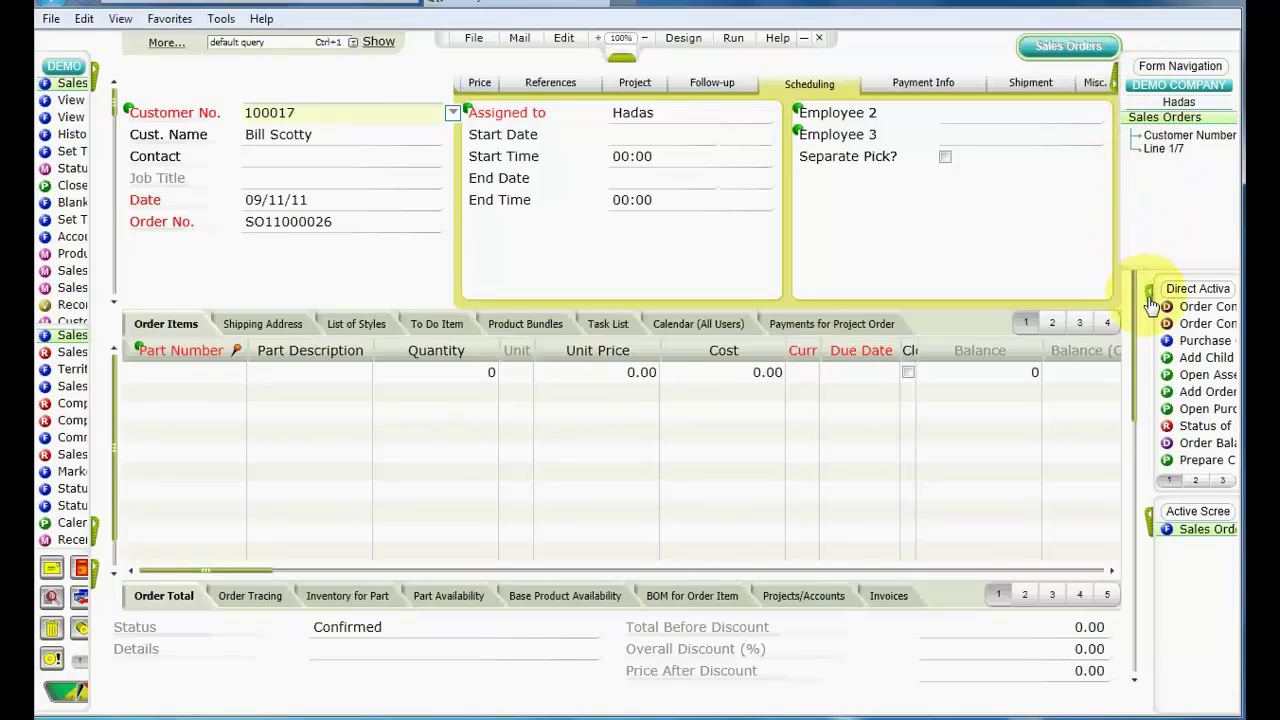
mouse_move(1151, 307)
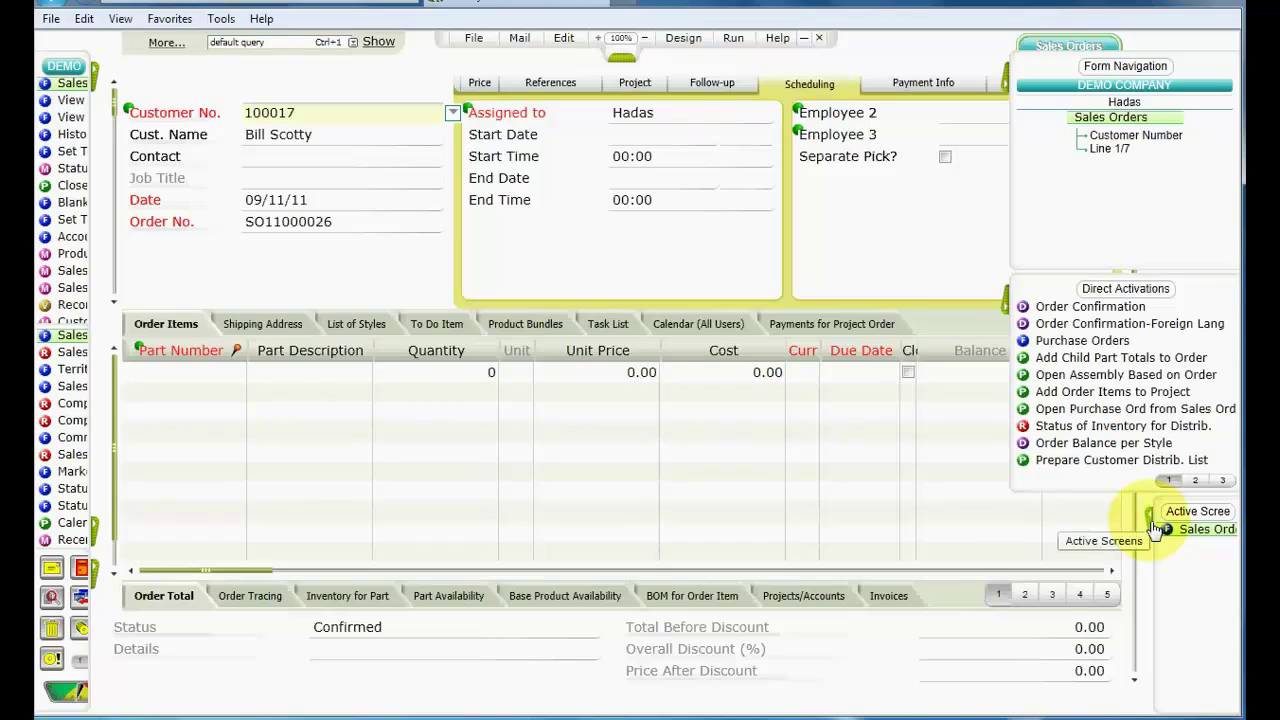
mouse_move(1150, 526)
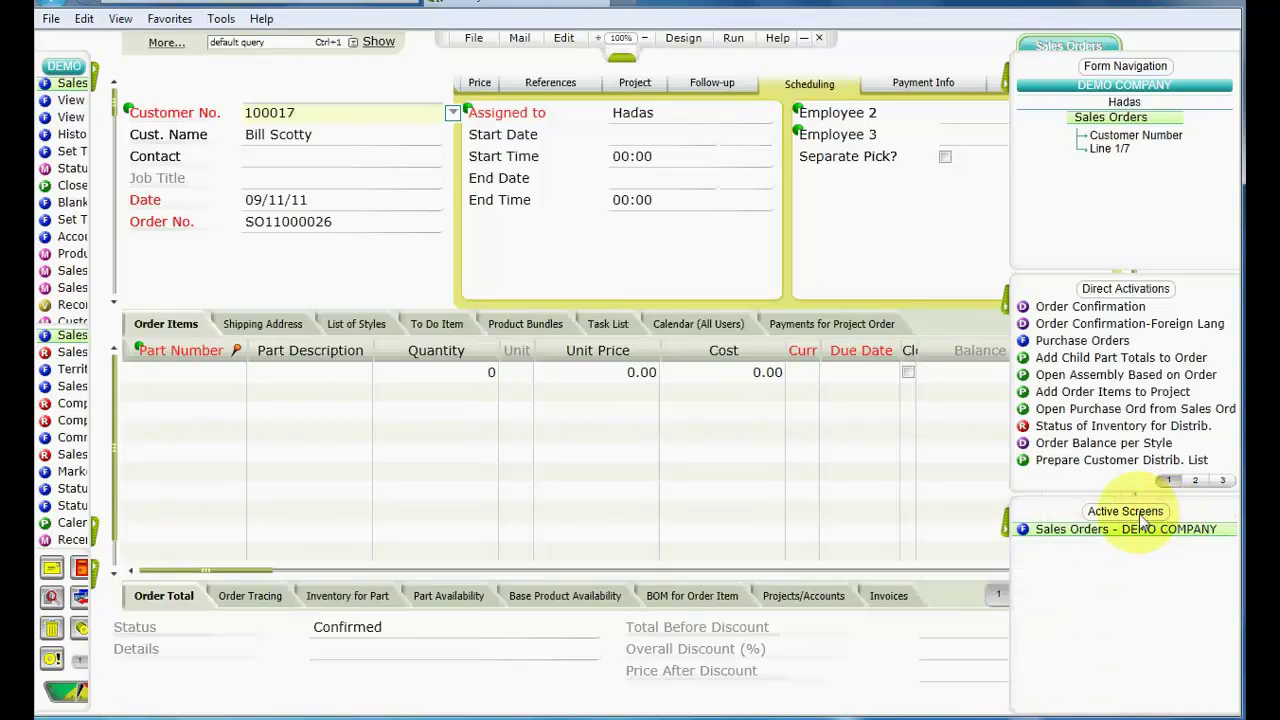
left_click(1008, 528)
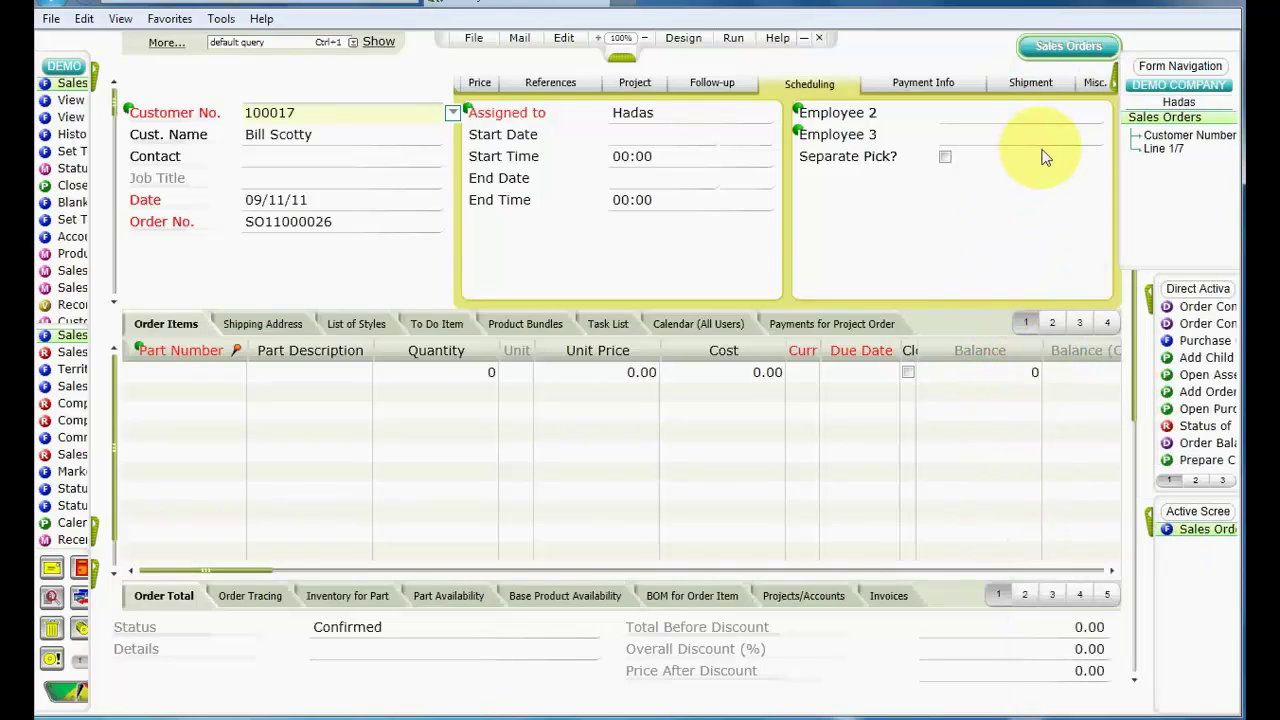
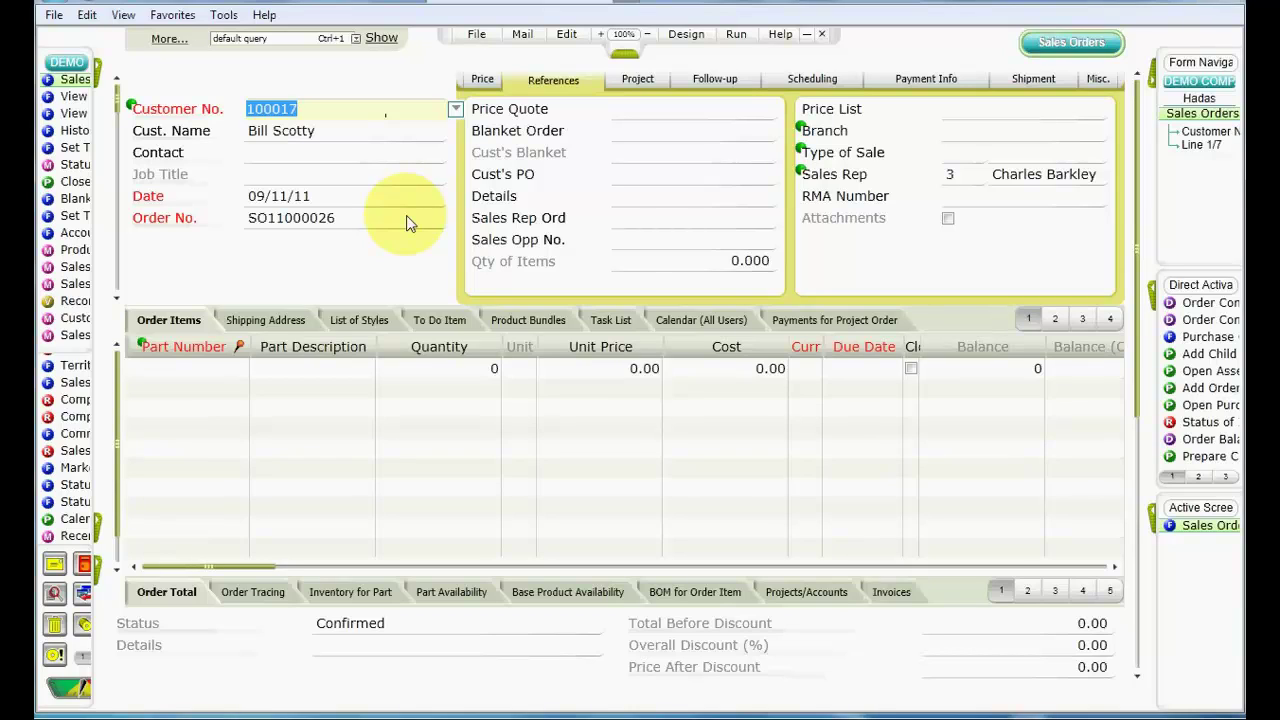
Step forward through the sales order's tabs to Project and return to References
key("ctrl+Tab")
key("ctrl+Tab")
key("ctrl+Tab")
key("ctrl+Tab")
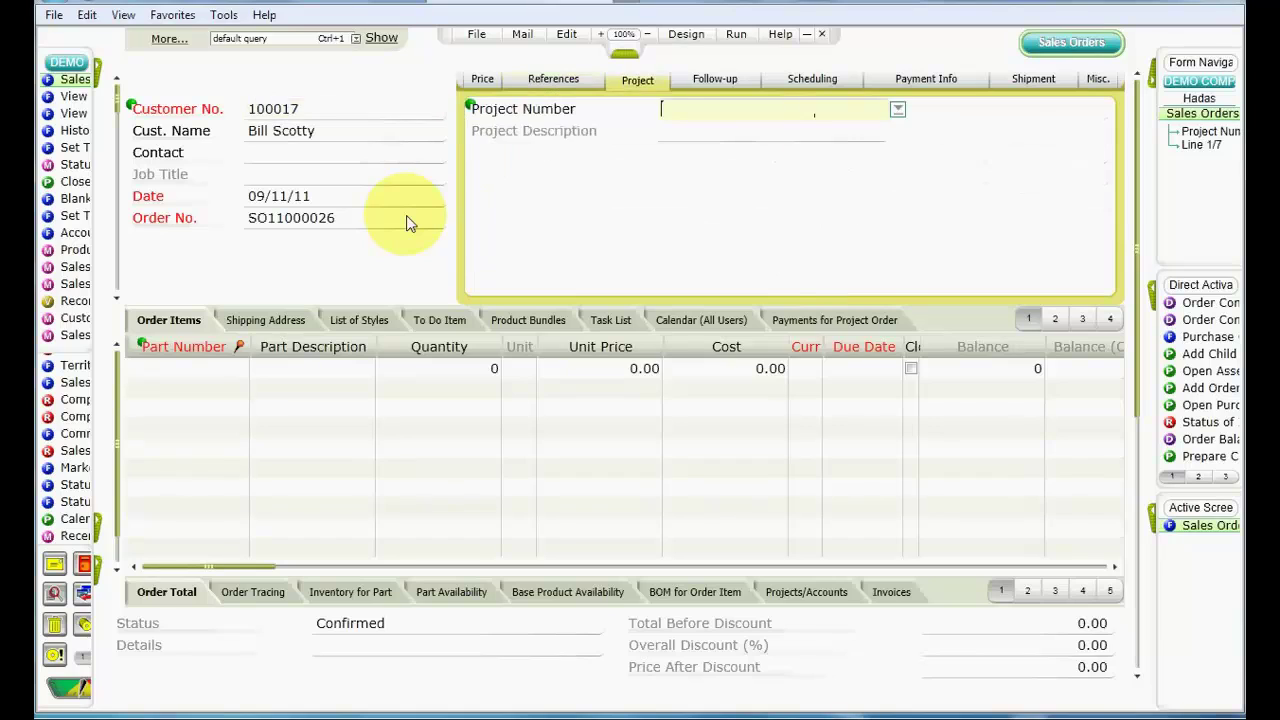
key("ctrl+shift+Tab")
key("ctrl+shift+Tab")
key("ctrl+shift+Tab")
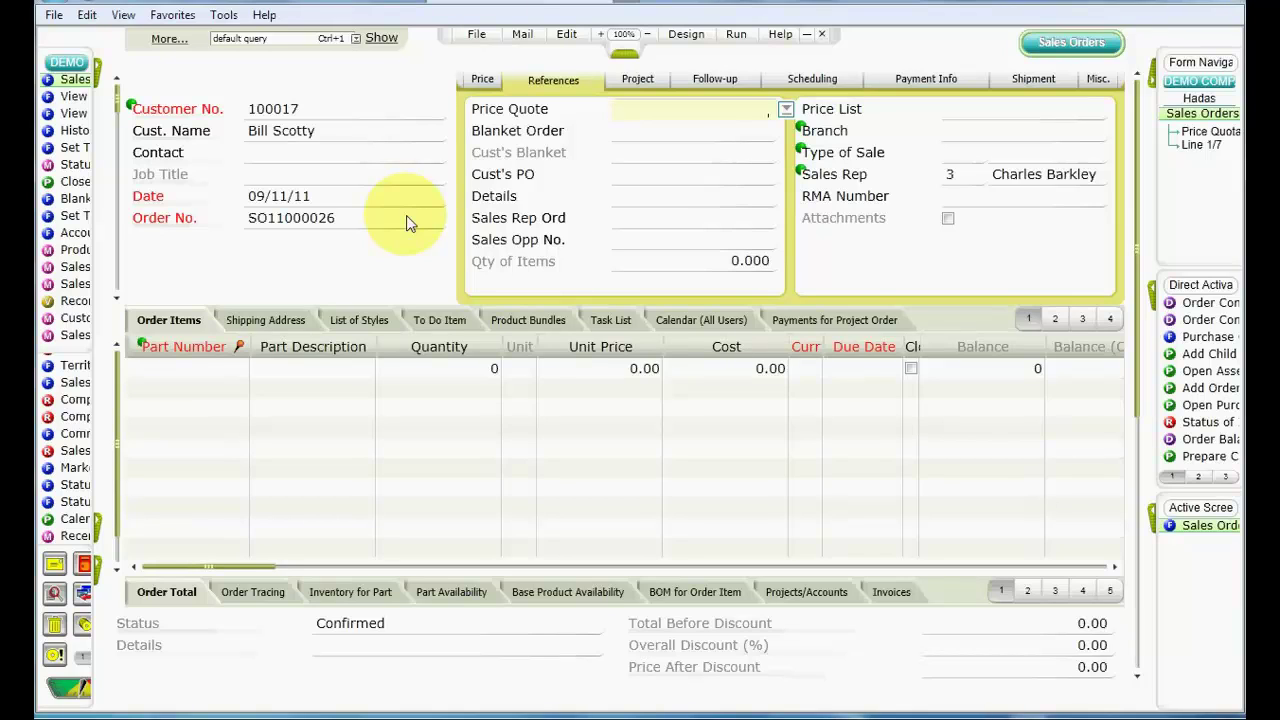
View the BI analyses available for the customer number and dismiss the list
left_click(133, 112)
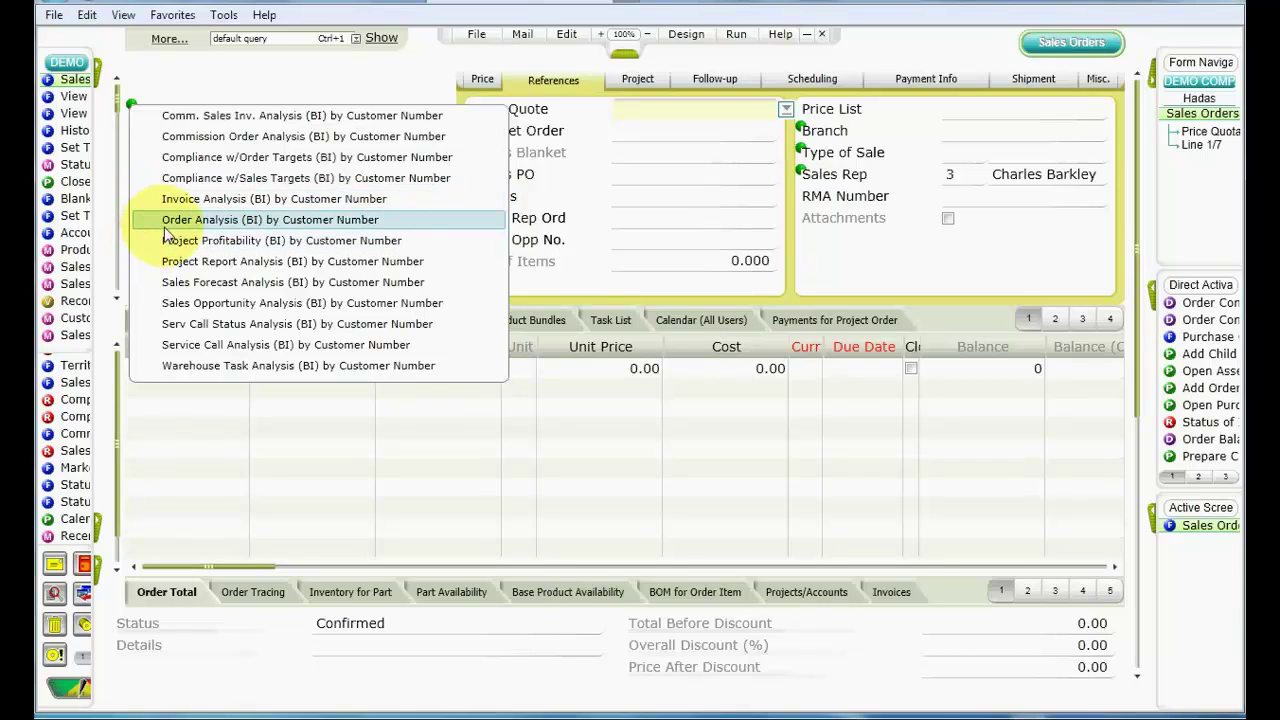
left_click(310, 81)
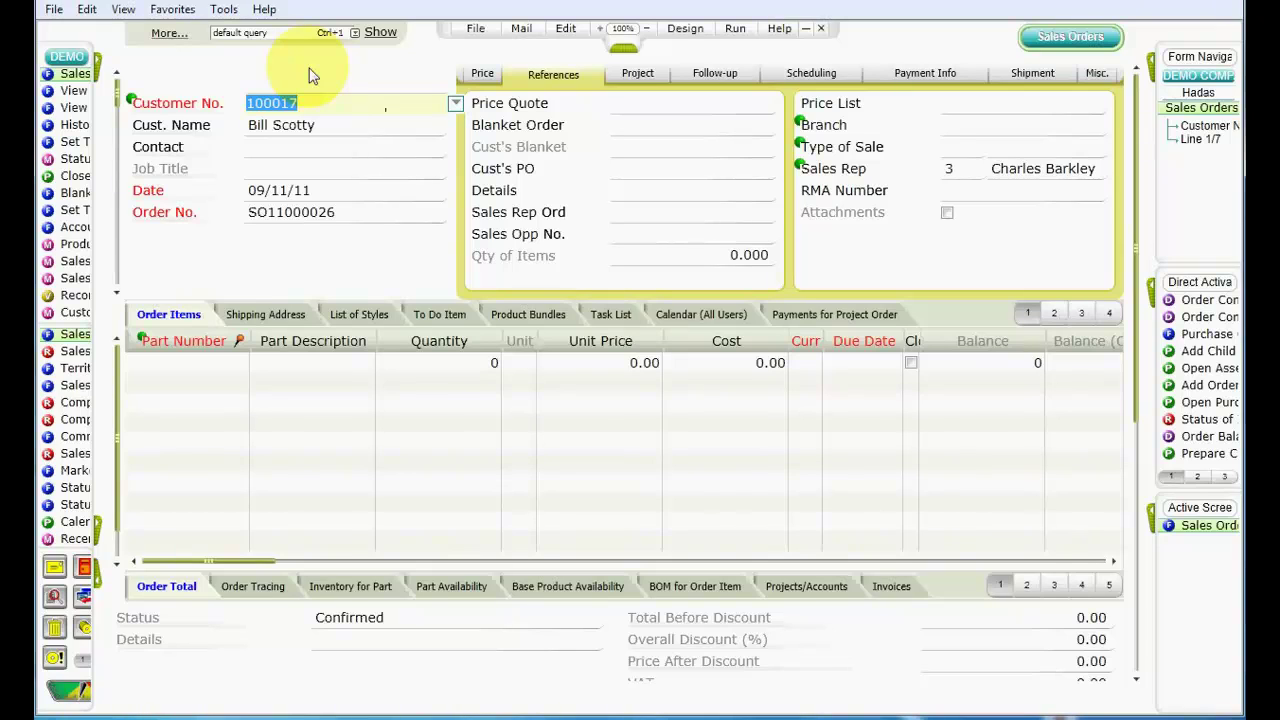
Show the sales orders in multiple-record display and move along the first order's row to the Closed column
key("ctrl+Tab")
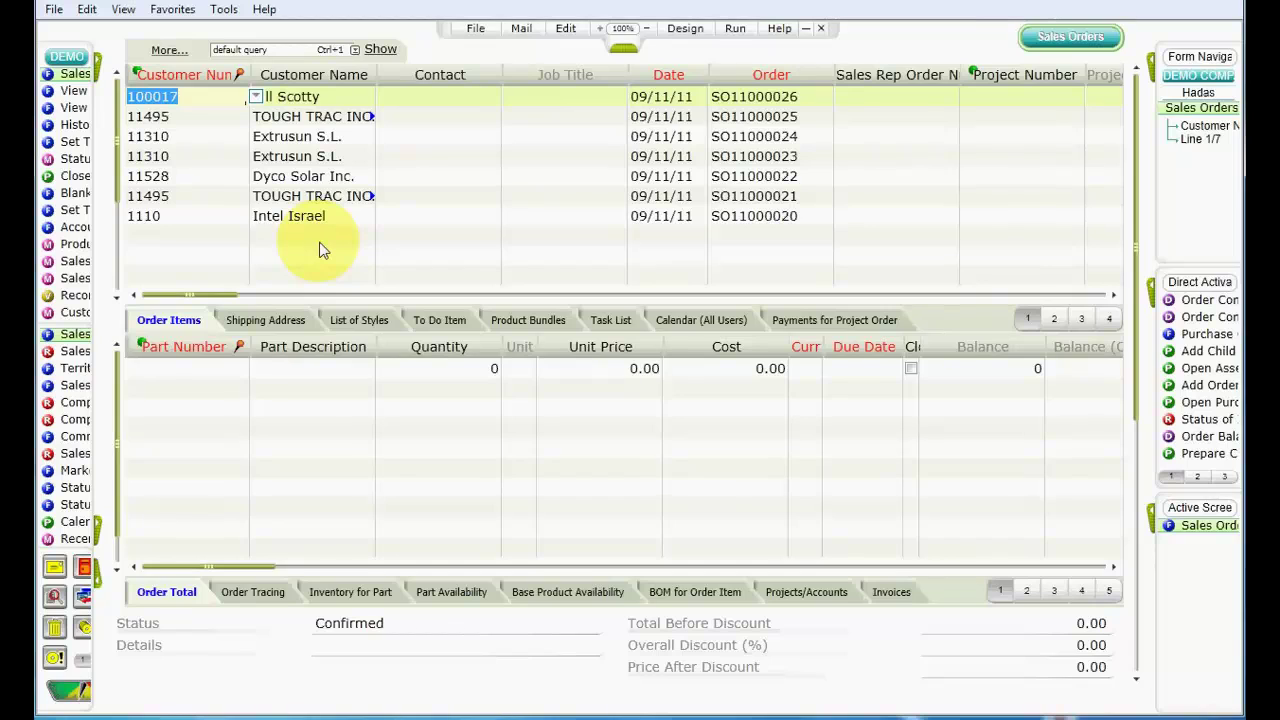
key("Tab")
key("Tab")
key("Tab")
key("Tab")
key("Tab")
key("Tab")
key("Tab")
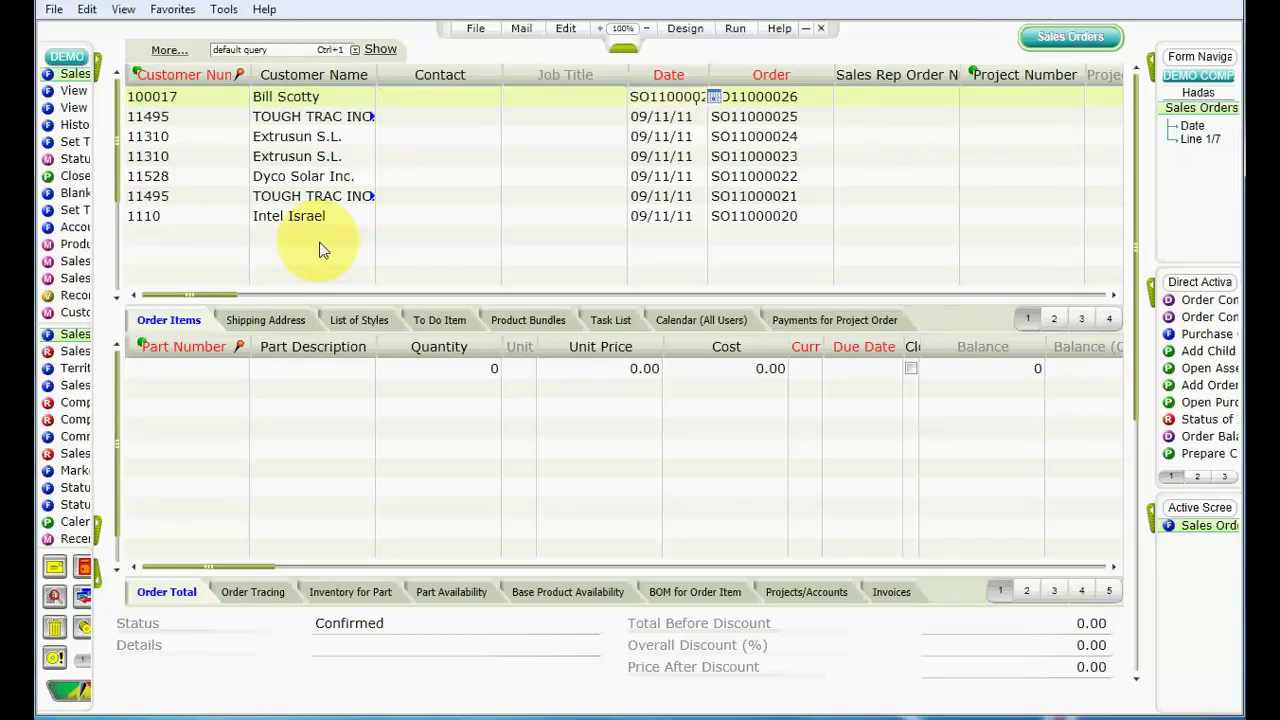
key("Tab")
key("Tab")
key("Tab")
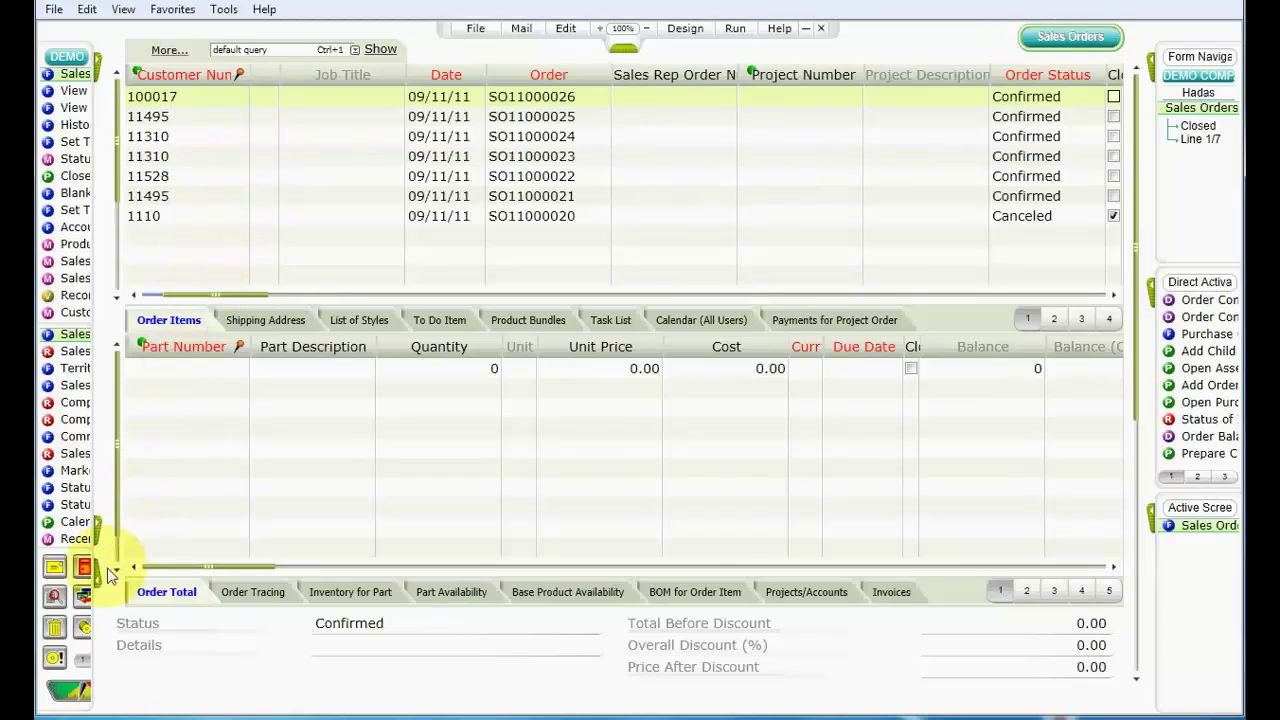
Switch the sales orders to full-record display and back to multiple-record display
mouse_move(100, 588)
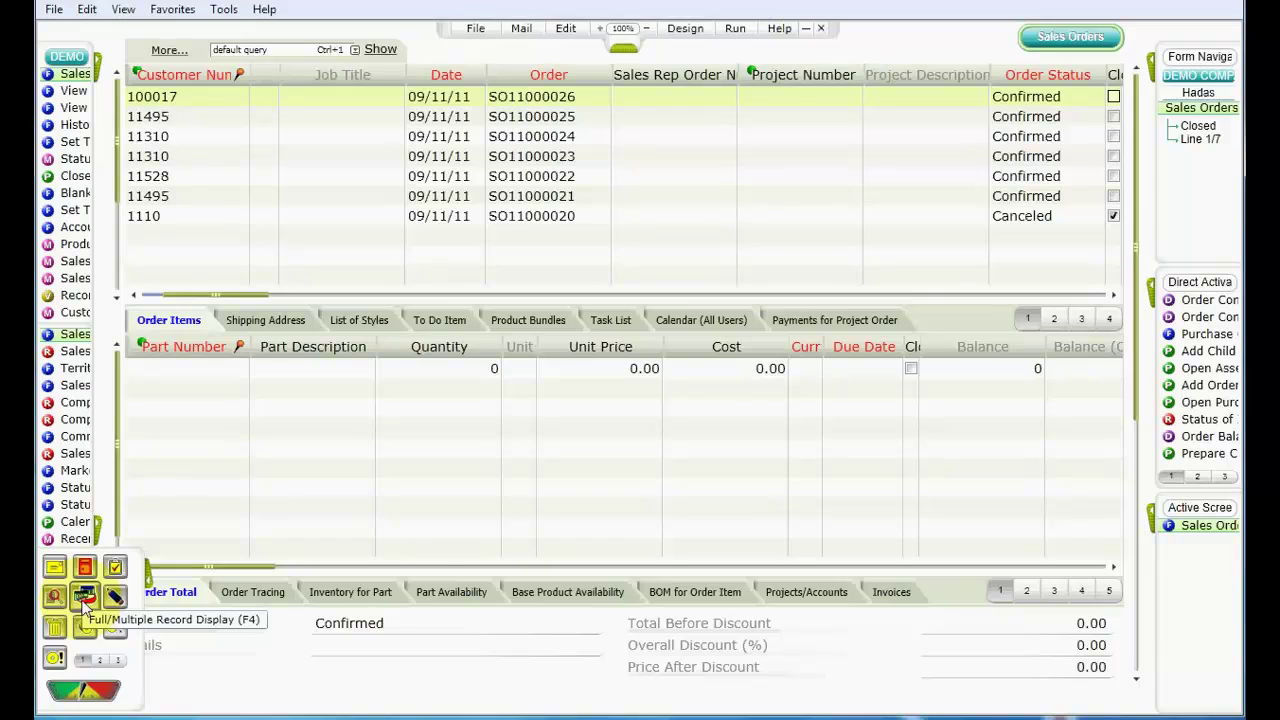
left_click(84, 597)
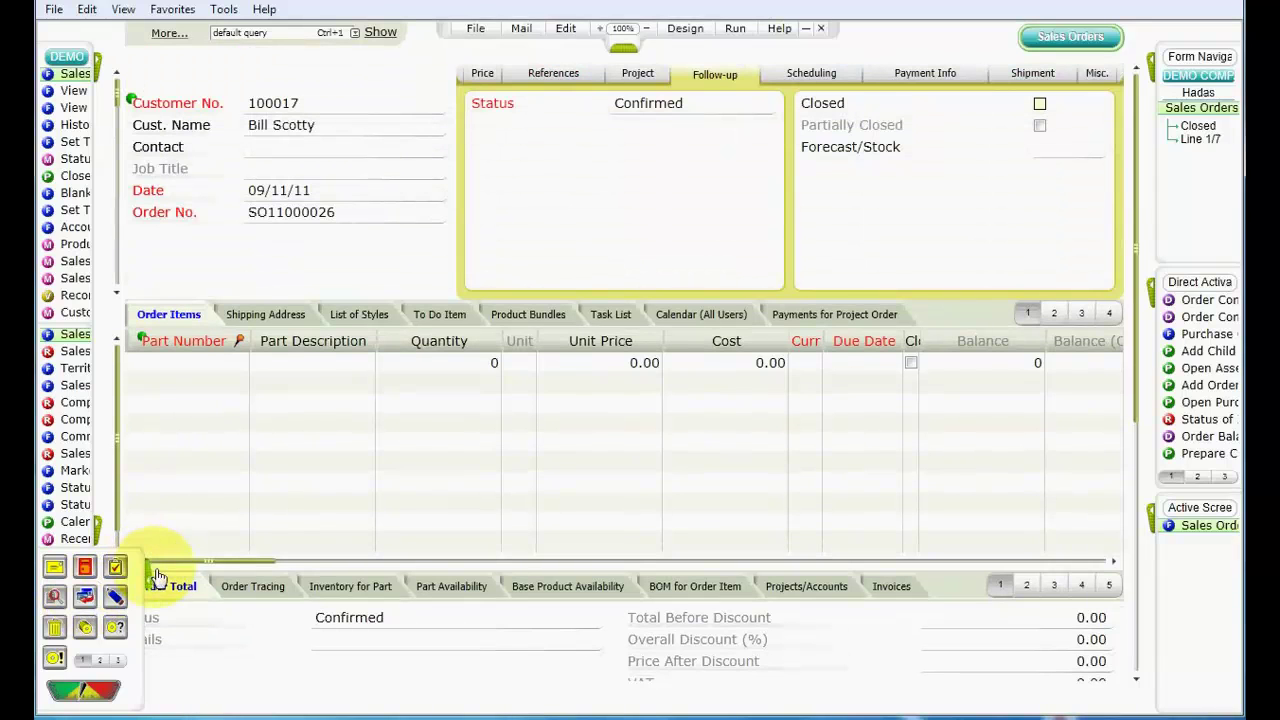
left_click(686, 29)
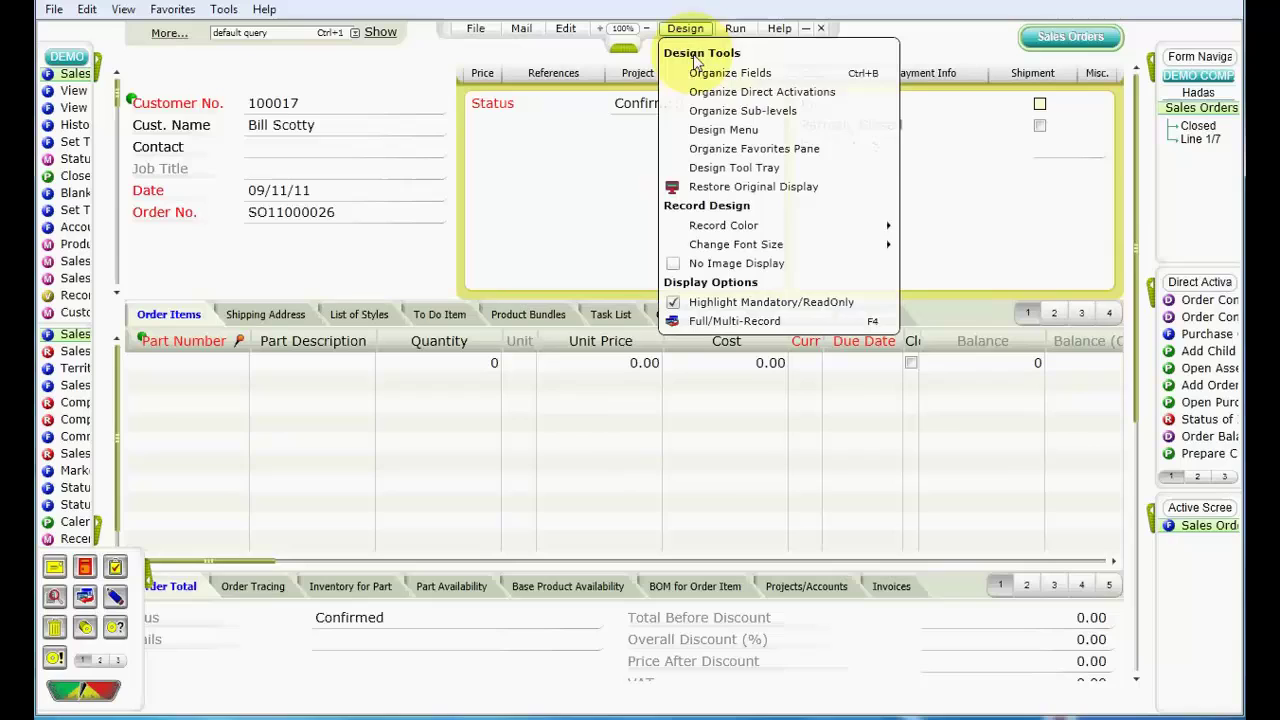
left_click(700, 321)
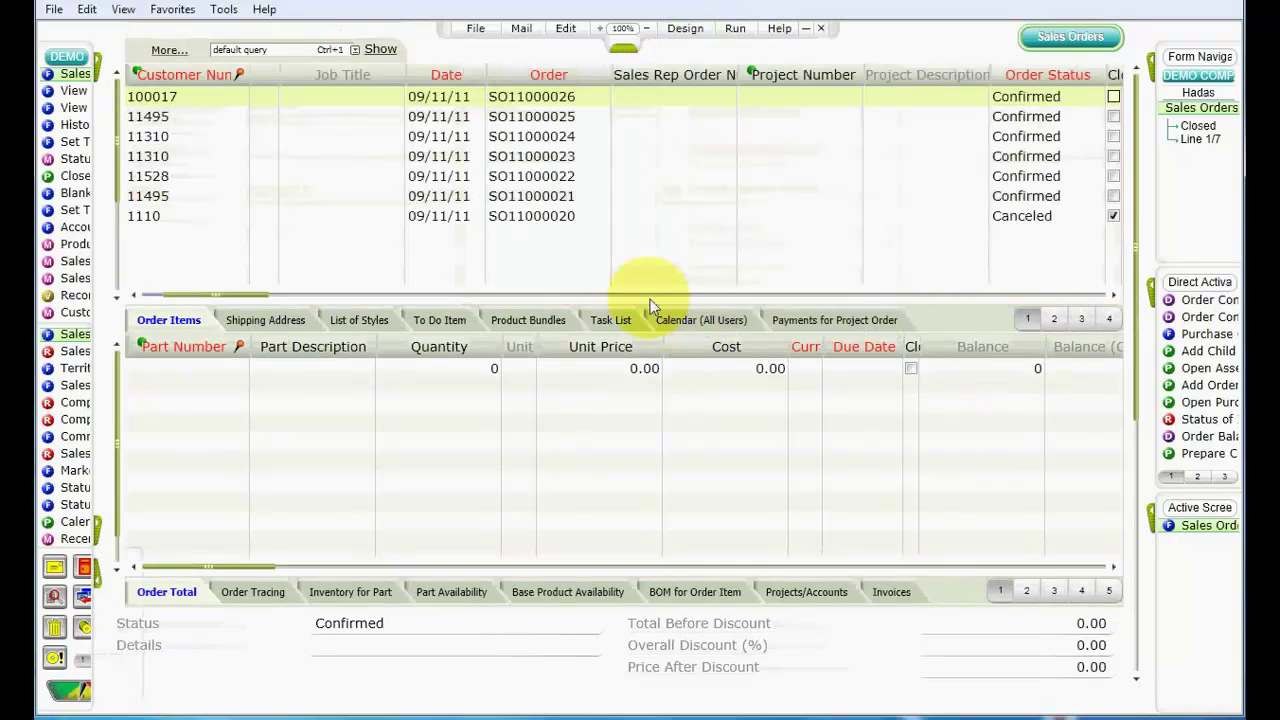
Use the customer number's Quick Help options to return the first order to full-record display
left_click(218, 104)
right_click(218, 104)
mouse_move(236, 132)
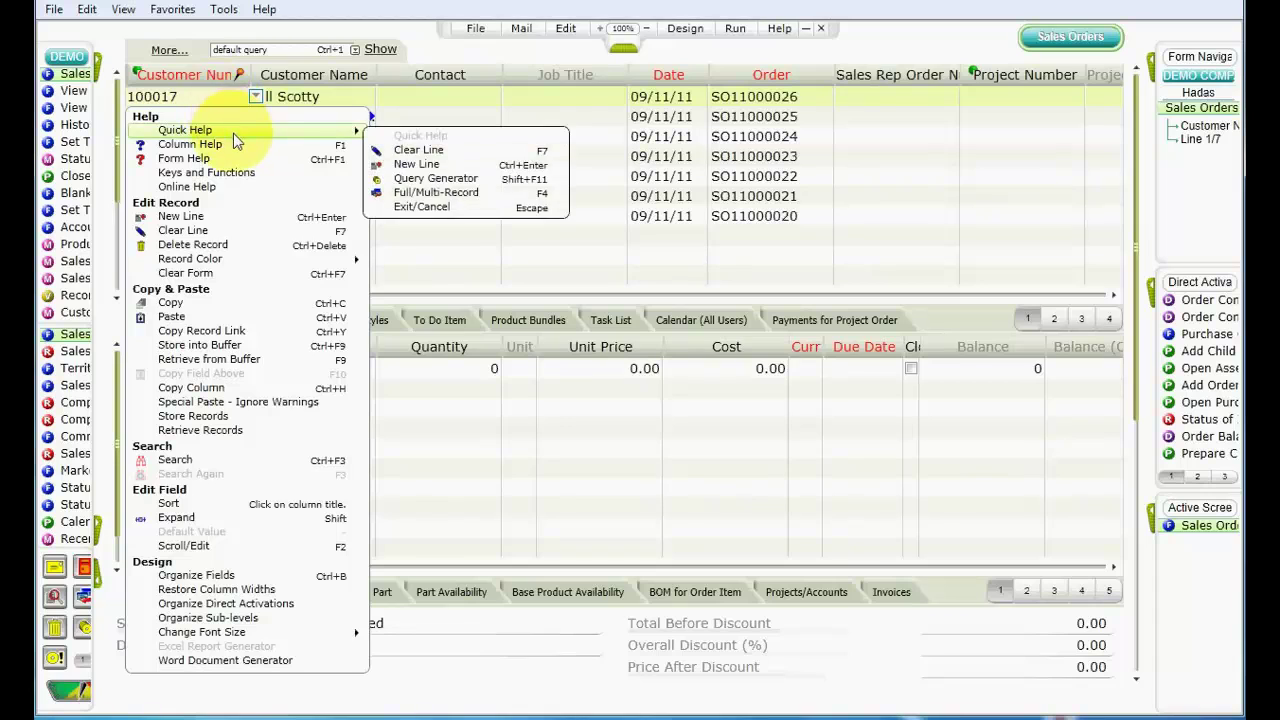
left_click(426, 193)
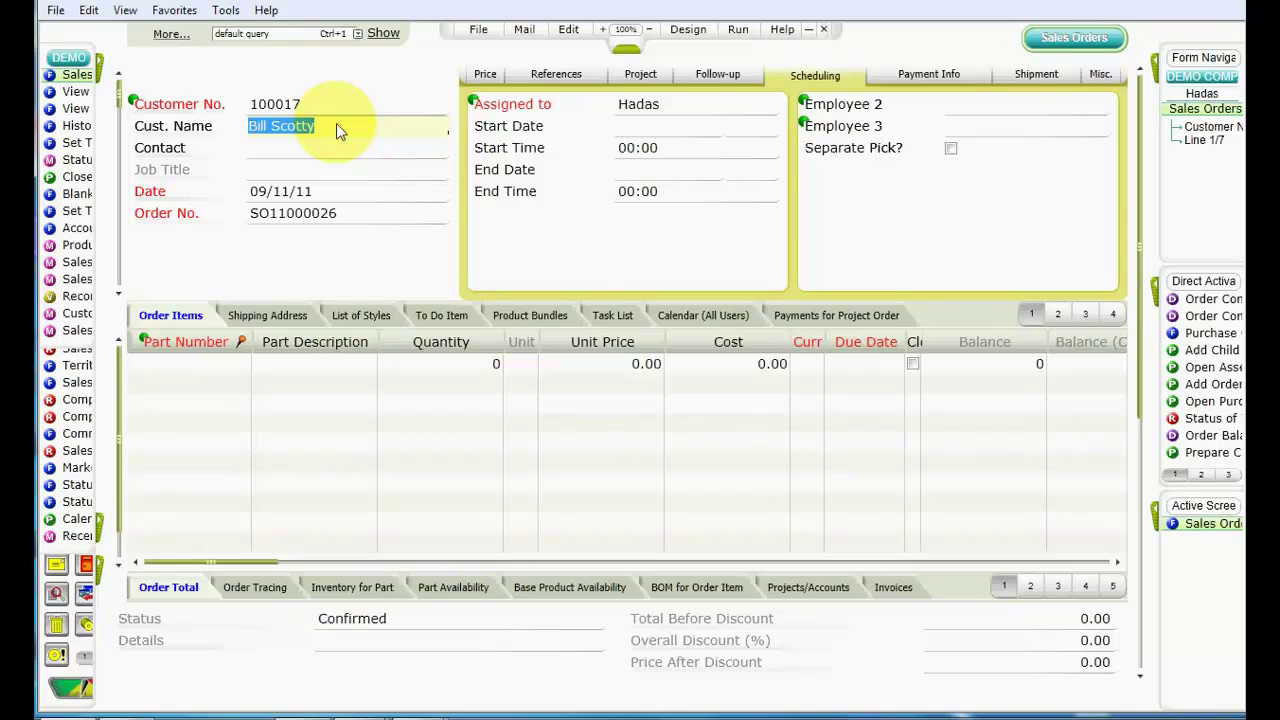
Visit the Assigned to field, and move from the customer name down to the order number and back
left_click(640, 104)
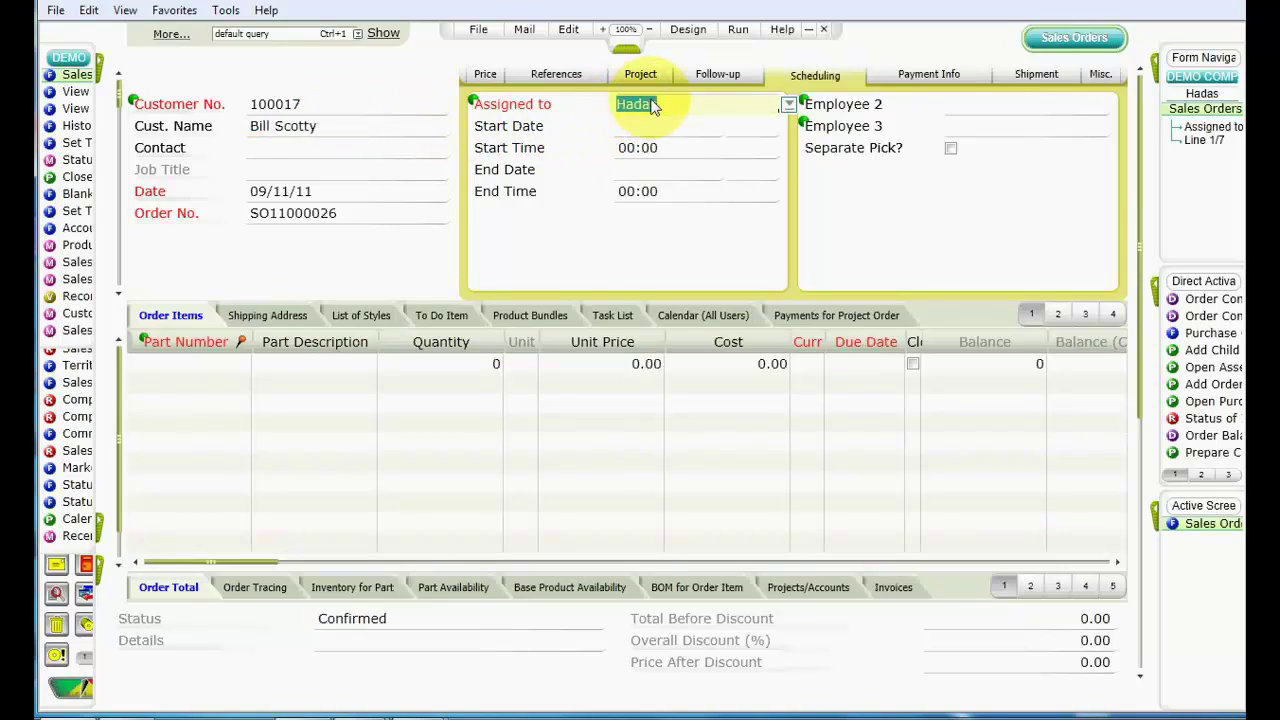
left_click(385, 134)
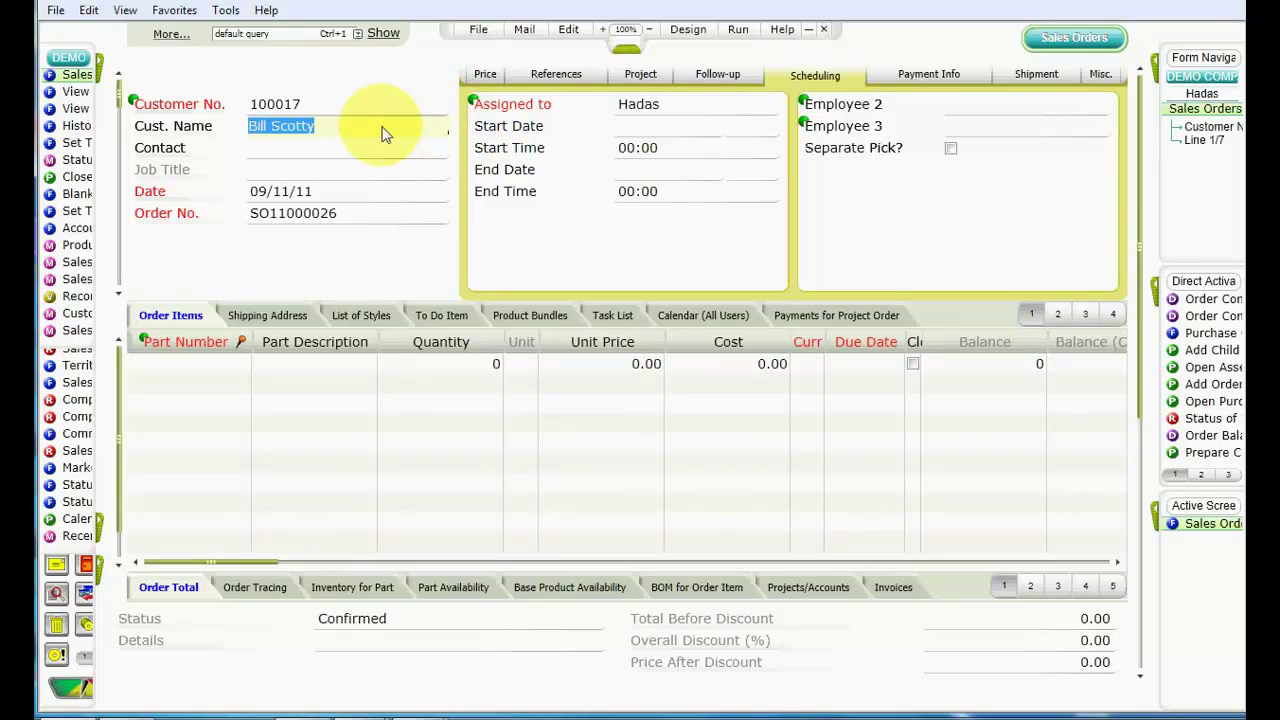
key("Tab")
key("Tab")
key("Tab")
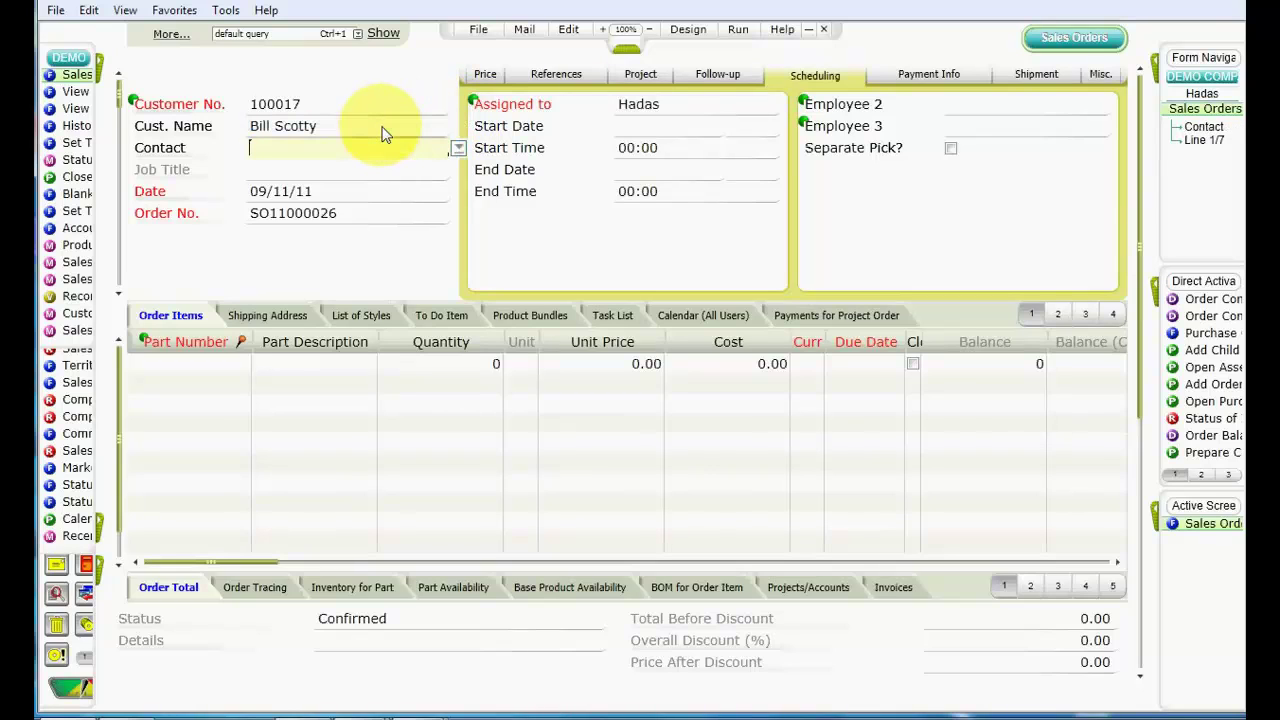
key("Tab")
key("Tab")
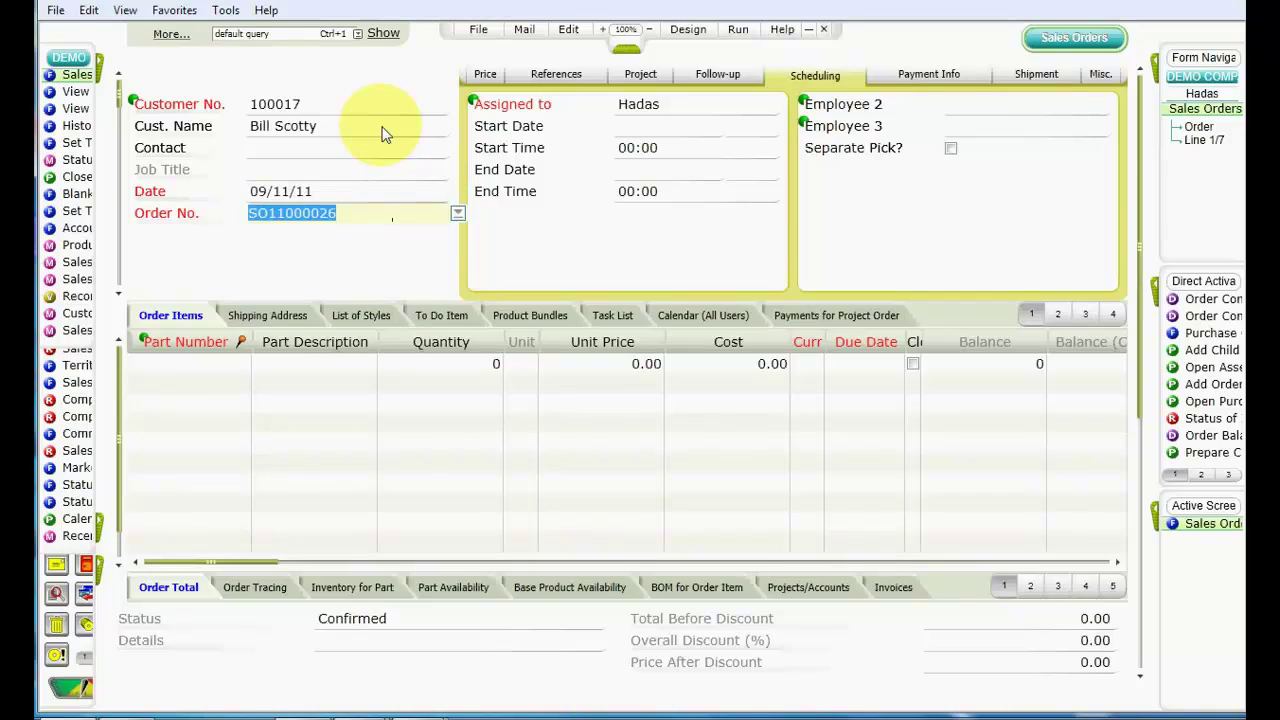
key("shift+Tab")
key("shift+Tab")
key("shift+Tab")
key("shift+Tab")
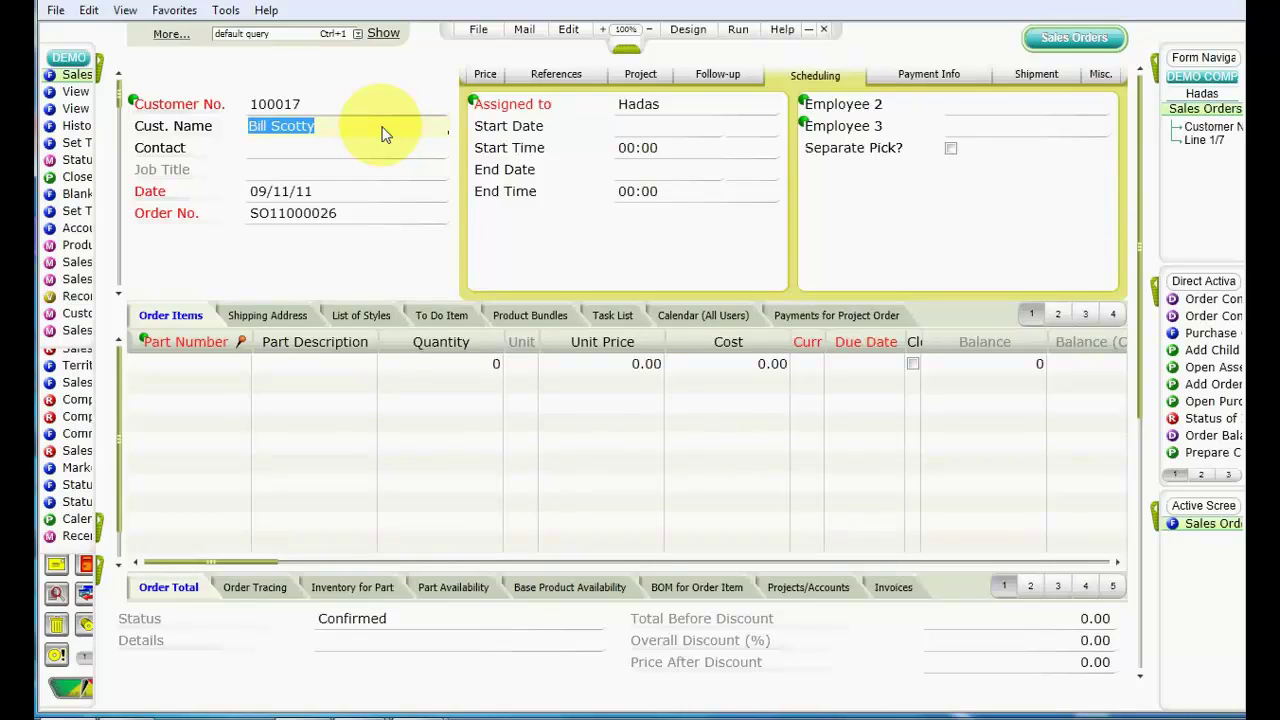
Move field by field from the customer name to the Start Date in the Scheduling details
key("Tab")
key("Tab")
key("Tab")
key("Tab")
key("Tab")
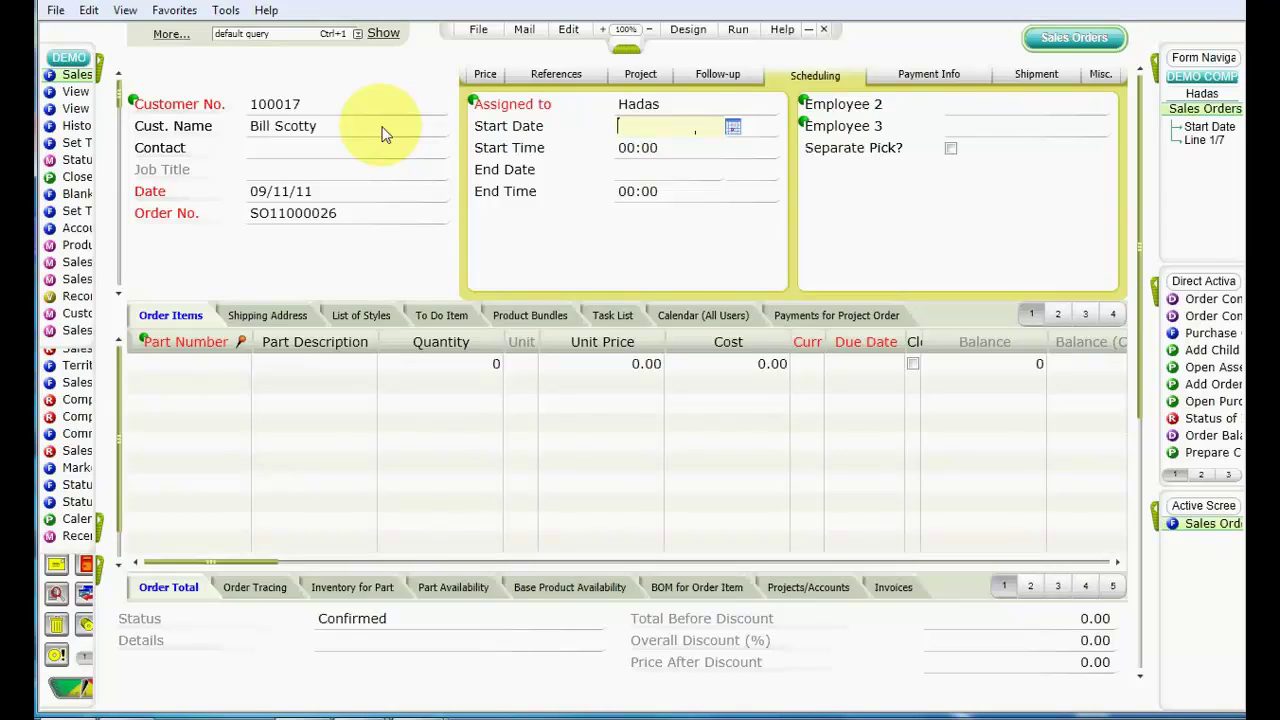
Go forward to Payment Info and back to Follow-up, visit Forecast/Stock, and return to Scheduling
key("ctrl+Tab")
key("ctrl+Tab")
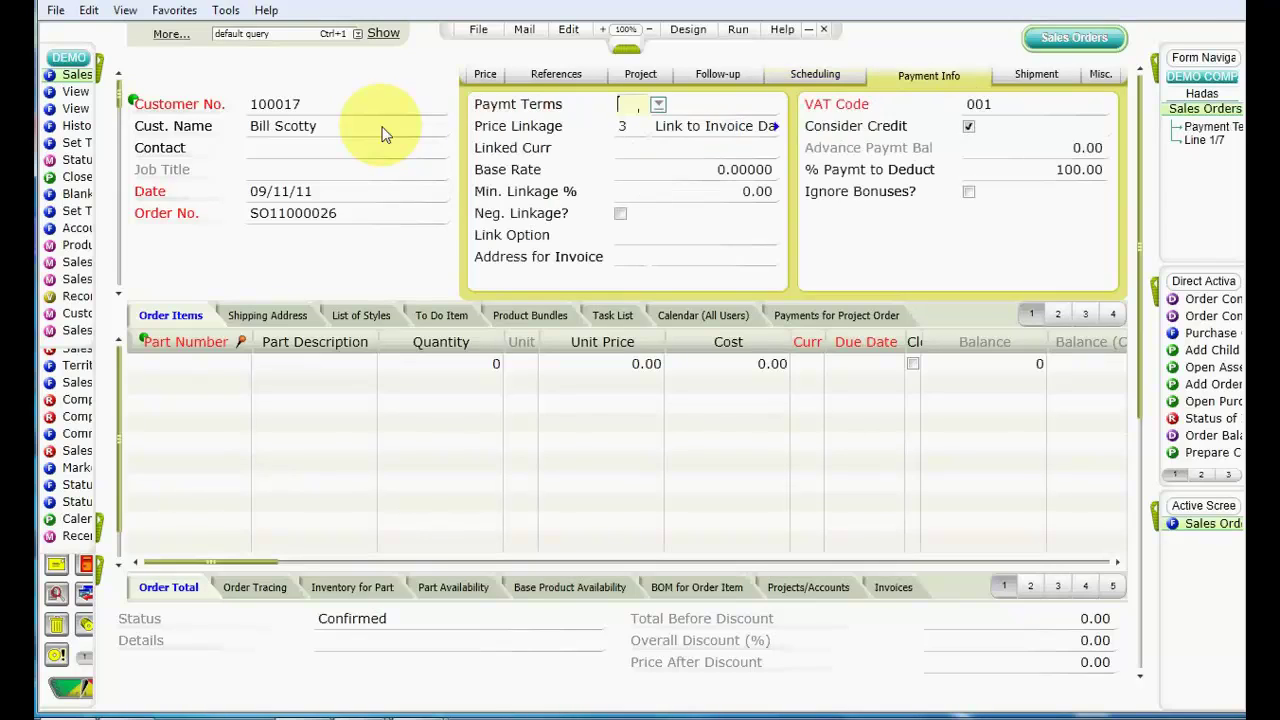
key("ctrl+shift+Tab")
key("ctrl+shift+Tab")
key("ctrl+shift+Tab")
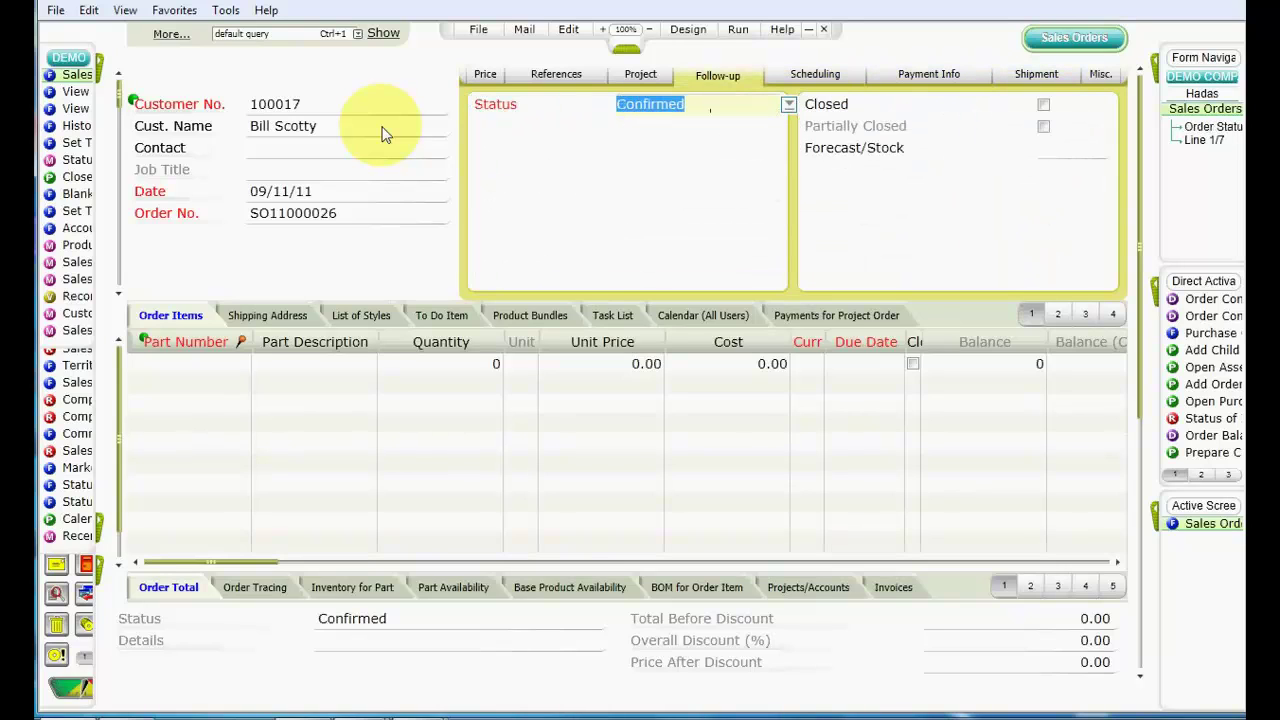
left_click(1075, 155)
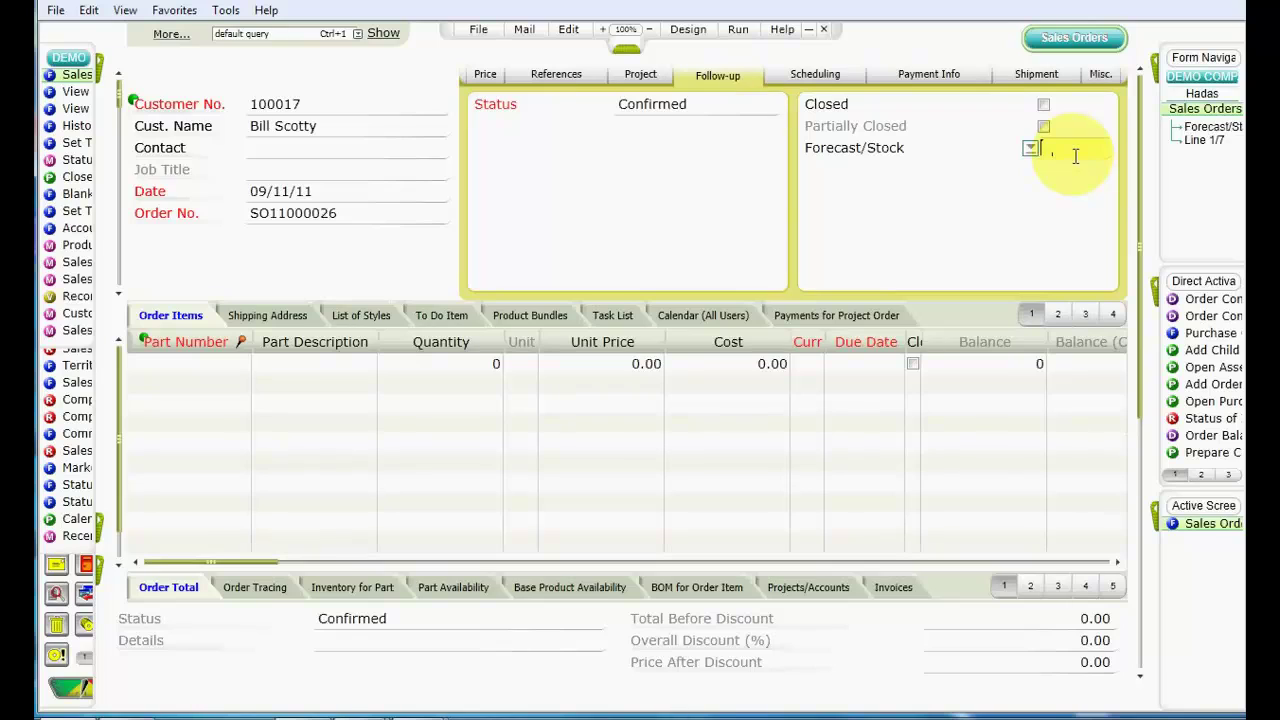
key("ctrl+Tab")
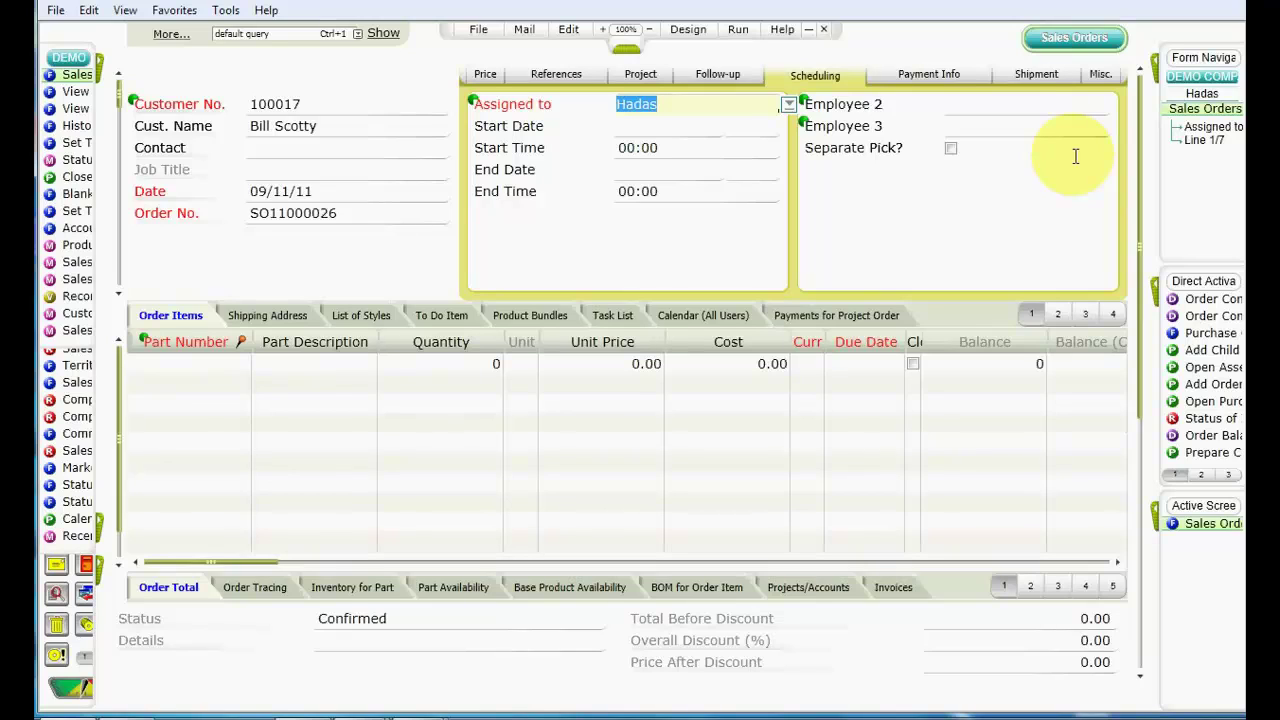
Page forward and back through the sales order records from the customer name, and scroll down the records
left_click(370, 125)
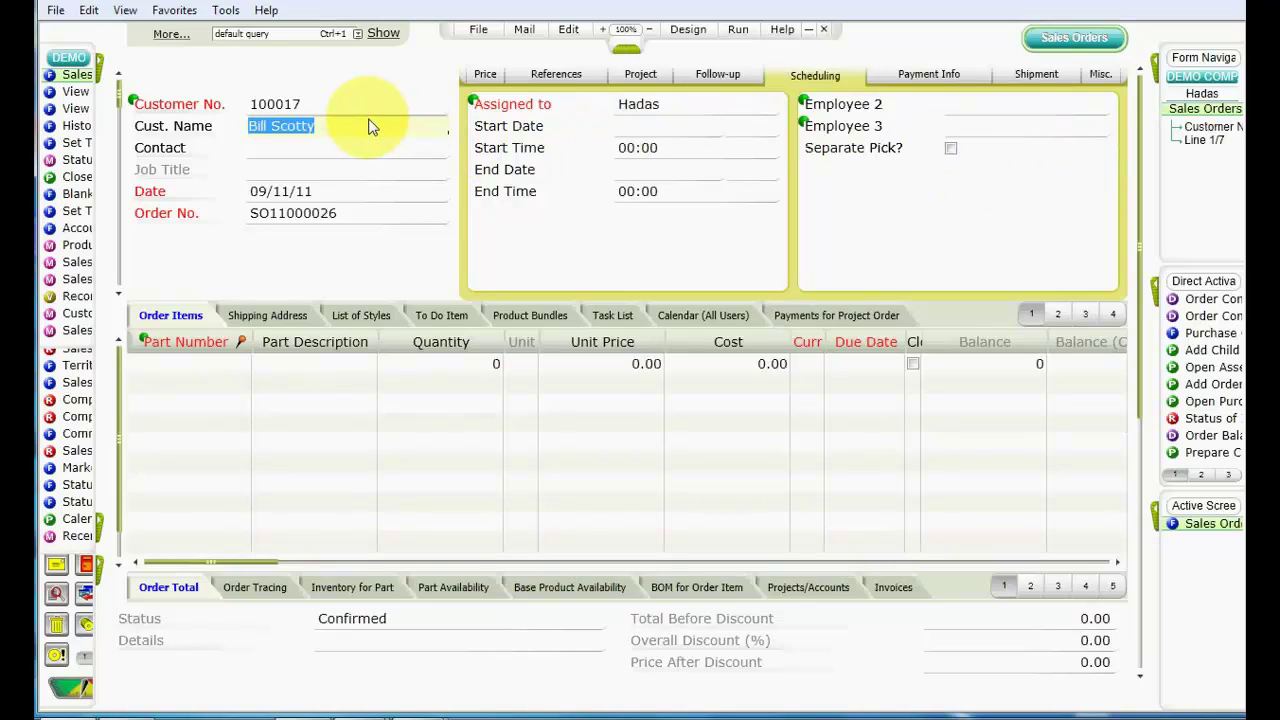
key("Page_Down")
key("Page_Down")
key("Page_Up")
key("Page_Up")
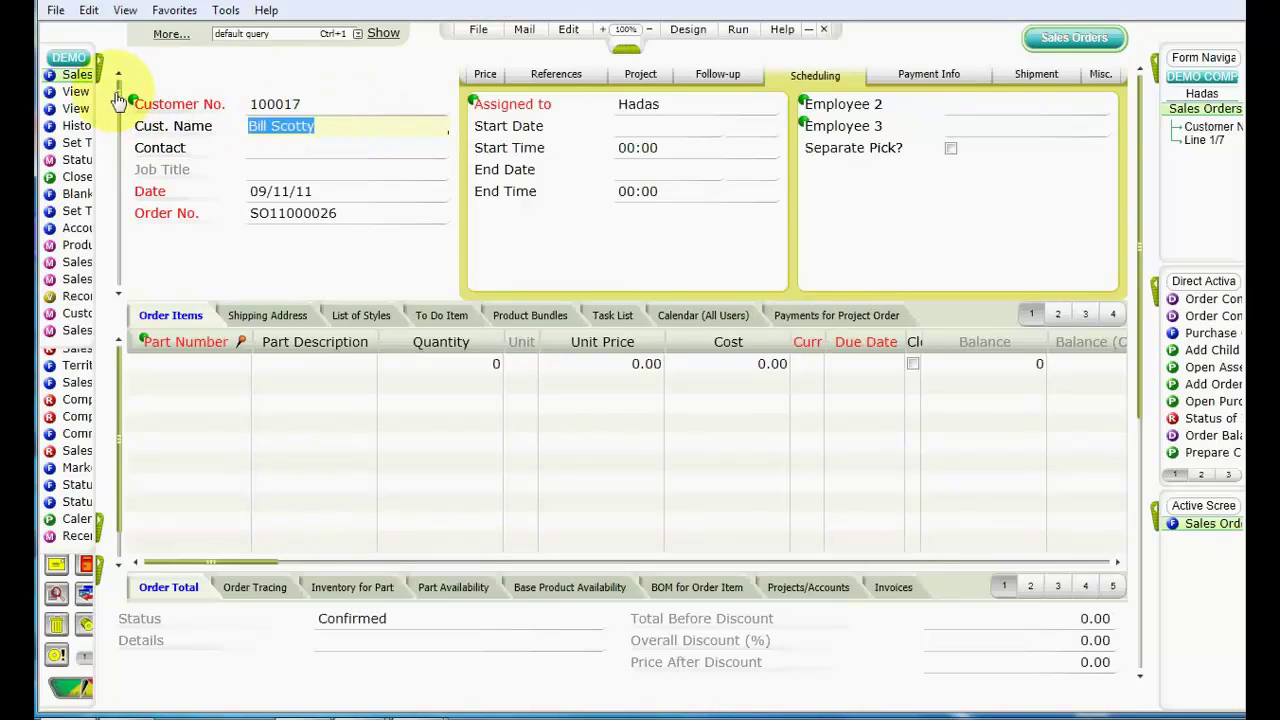
left_click_drag(118, 97, 121, 212)
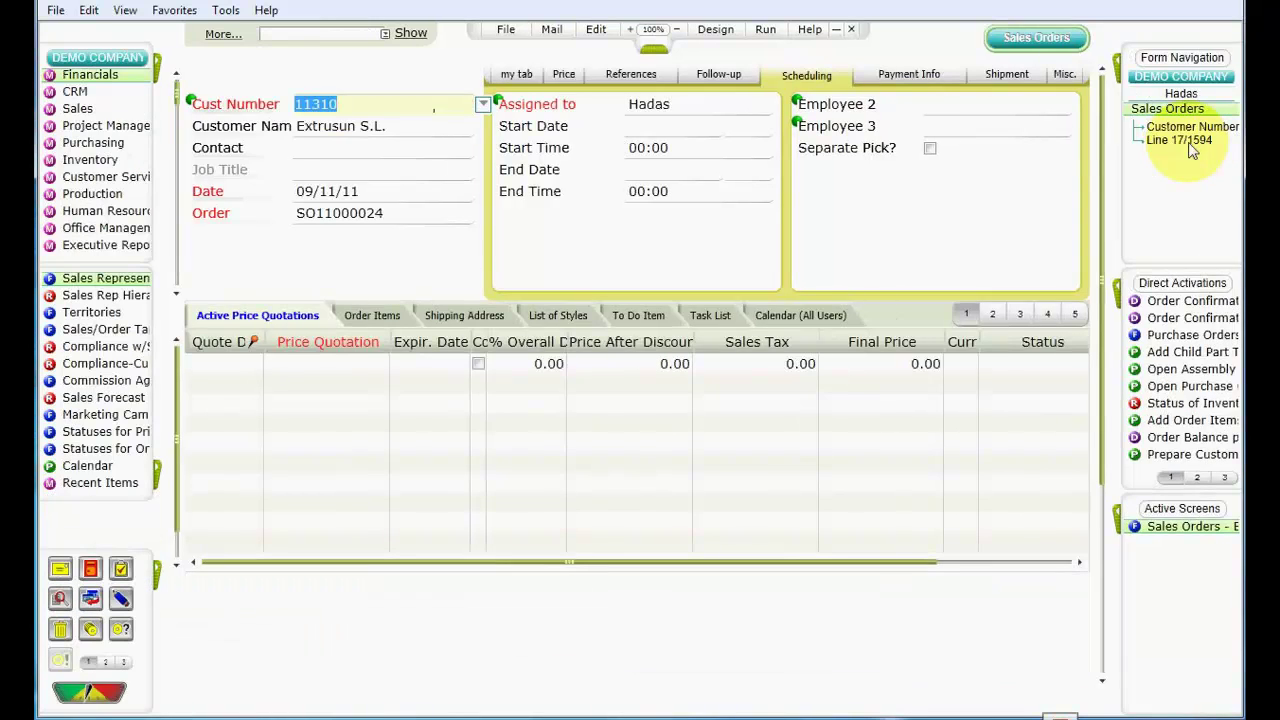
Show the sales orders in multiple-record display and move backward from the customer number to the record's last column
key("ctrl+Tab")
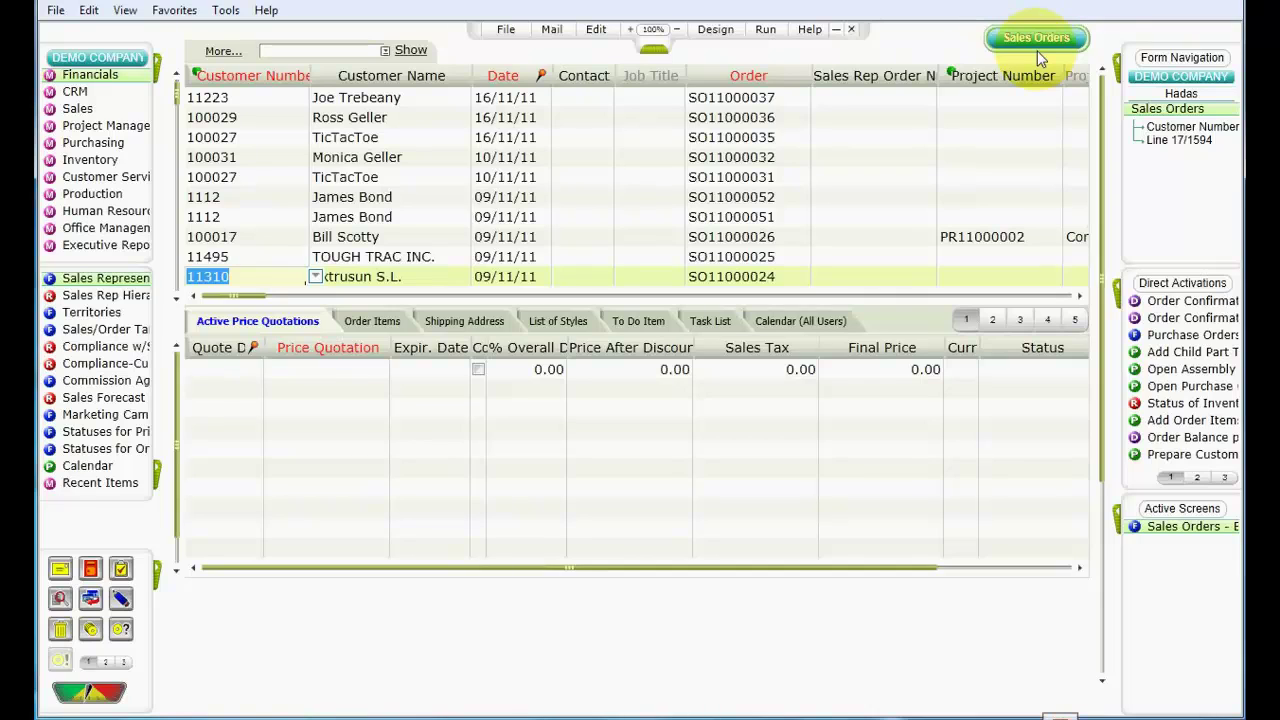
key("shift+Tab")
key("shift+Tab")
key("shift+Tab")
key("shift+Tab")
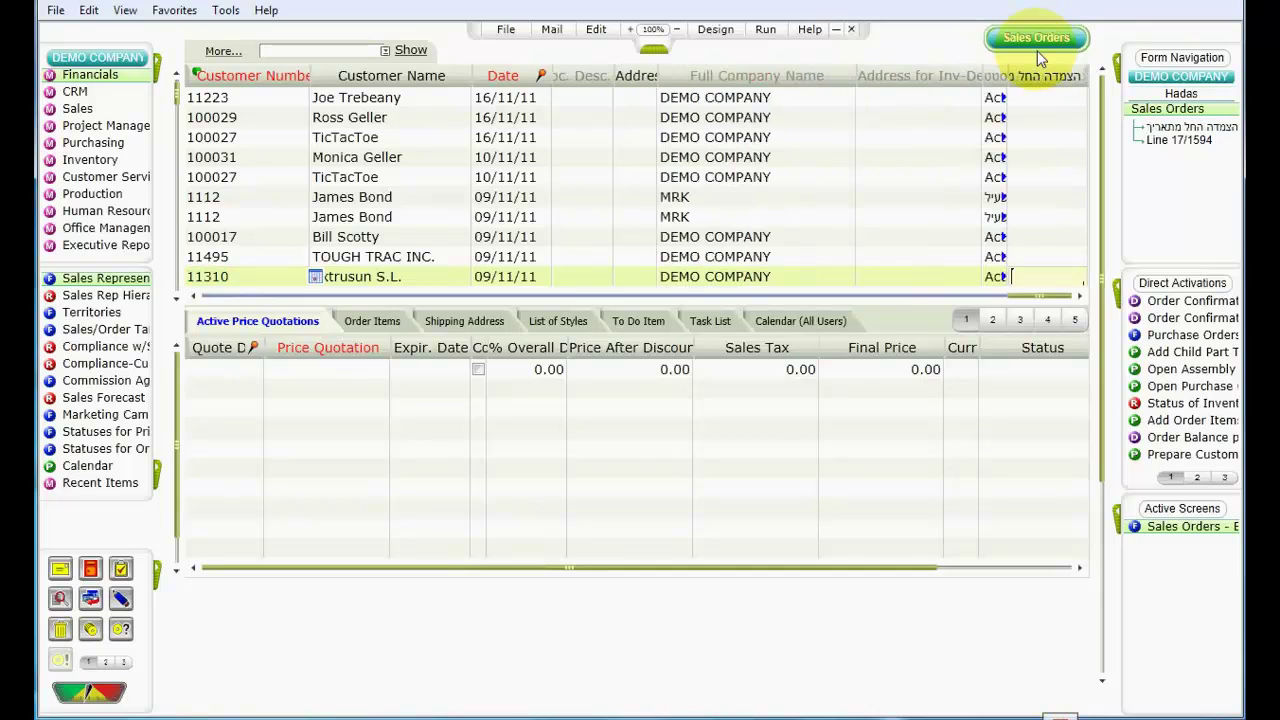
Move up and down the sales order records within the Full Company Name column, ending on the Dr. Optic order
key("Up")
key("Up")
key("Up")
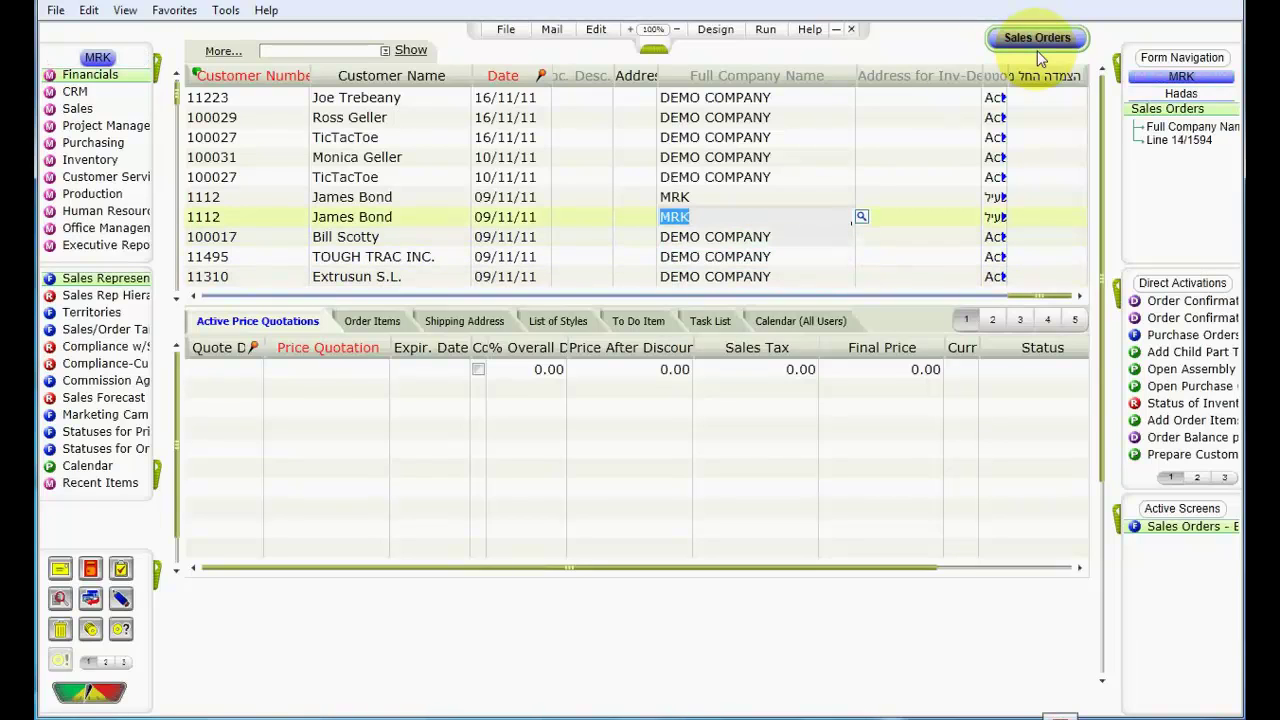
key("Down")
key("Down")
key("Down")
key("Down")
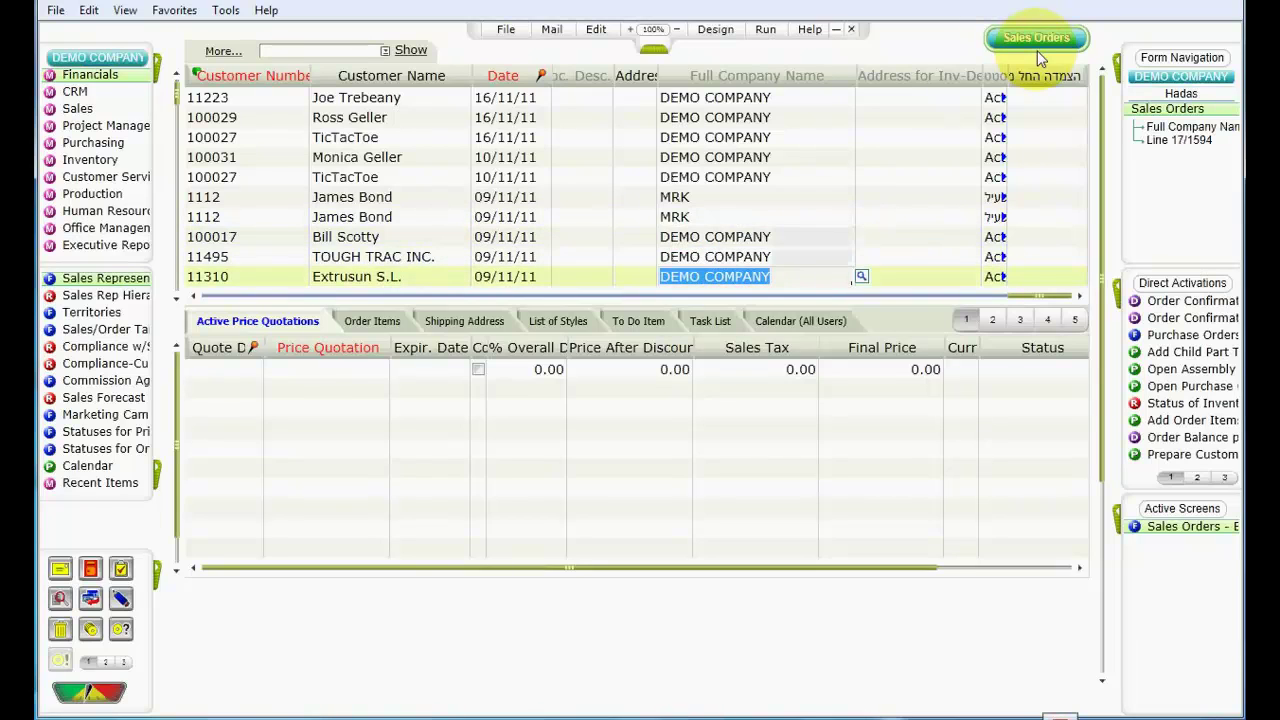
key("Down")
key("Down")
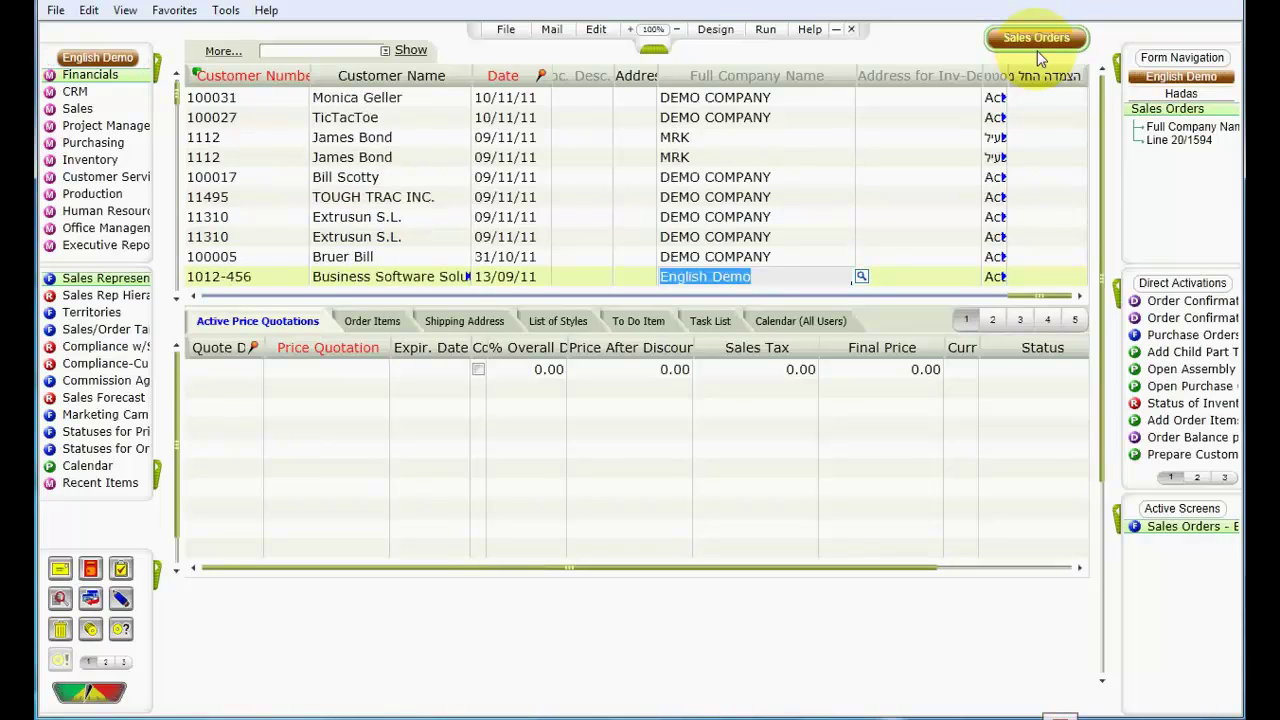
key("Down")
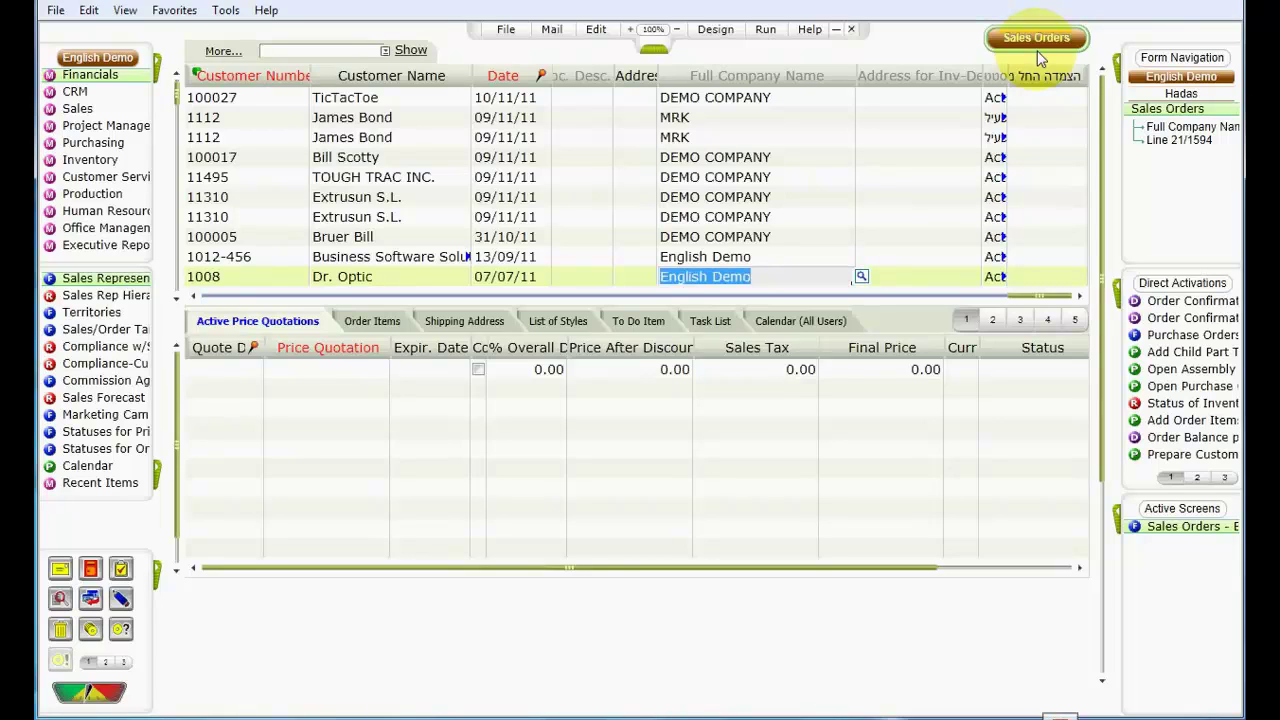
Move forward past the Dr. Optic order's last column to Customer Name, and go back one field to Customer Number
key("Tab")
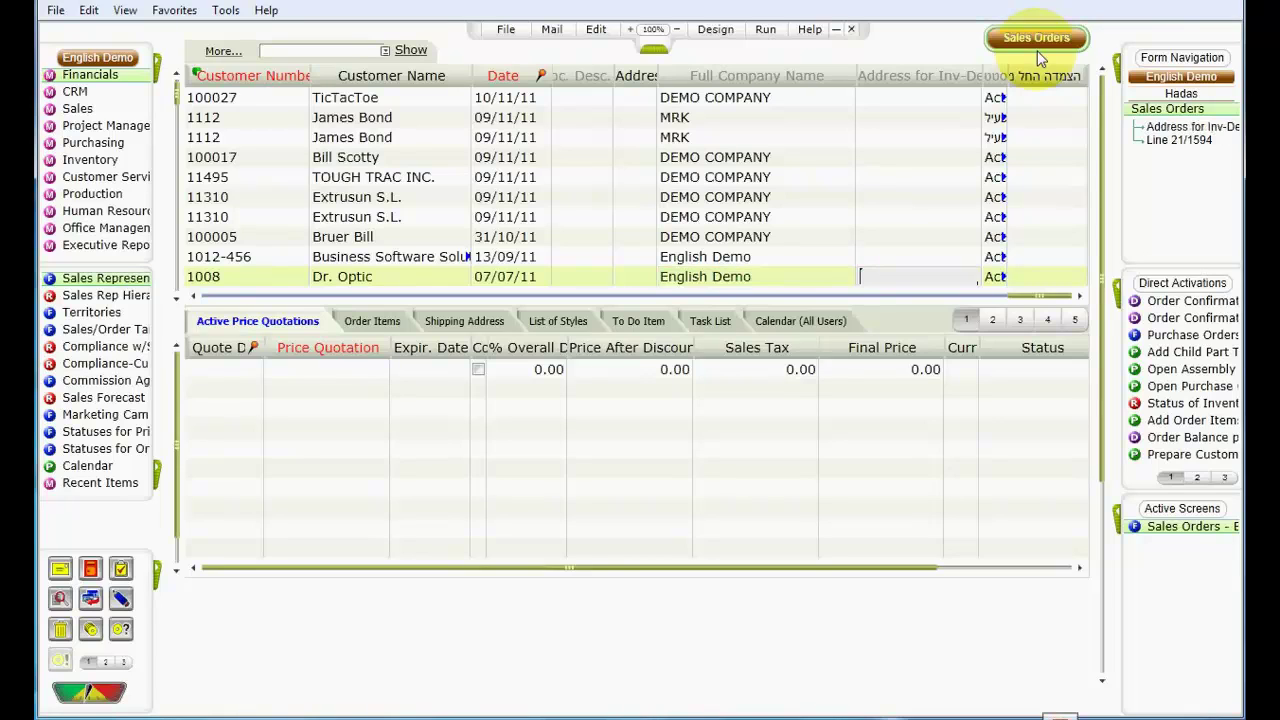
key("Tab")
key("Tab")
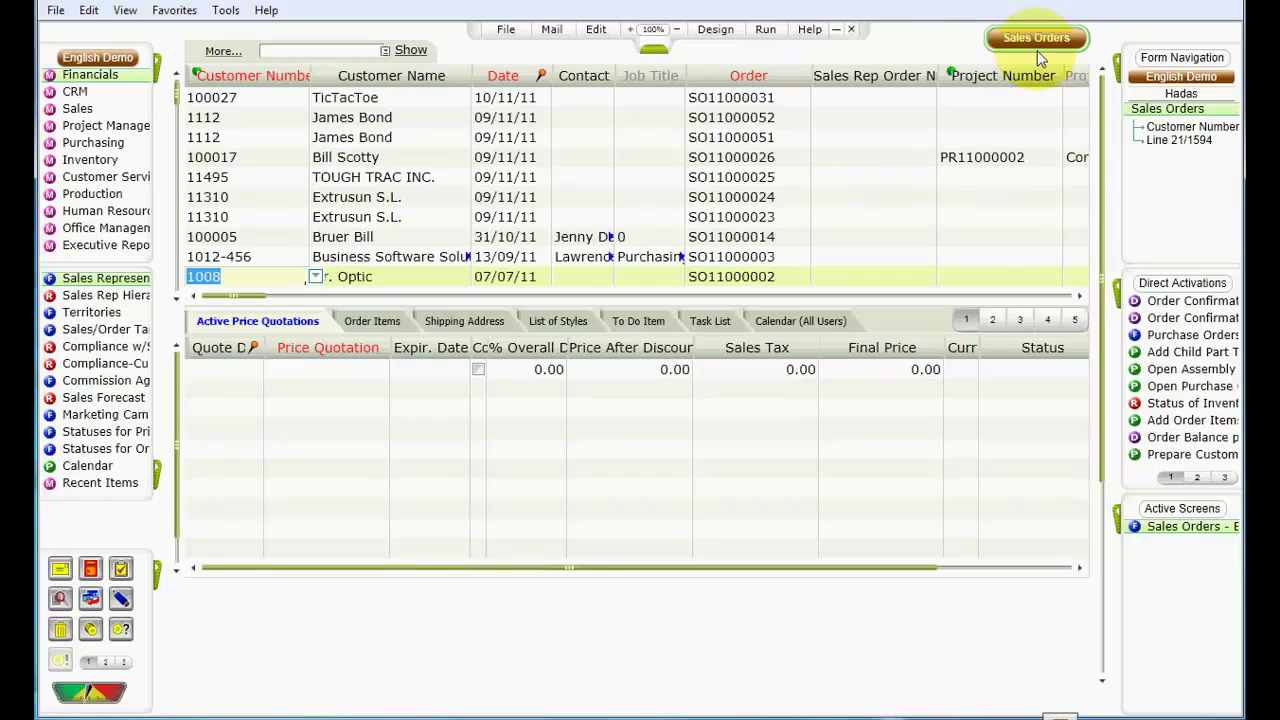
key("Tab")
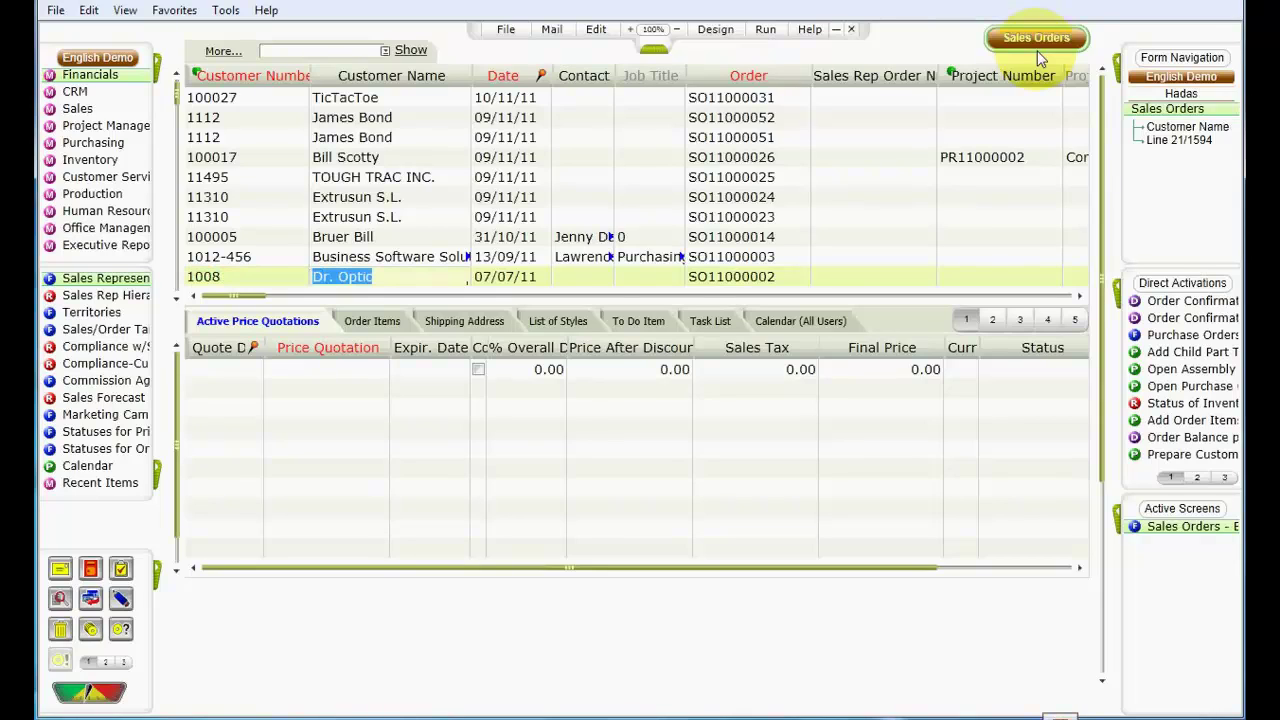
key("shift+Tab")
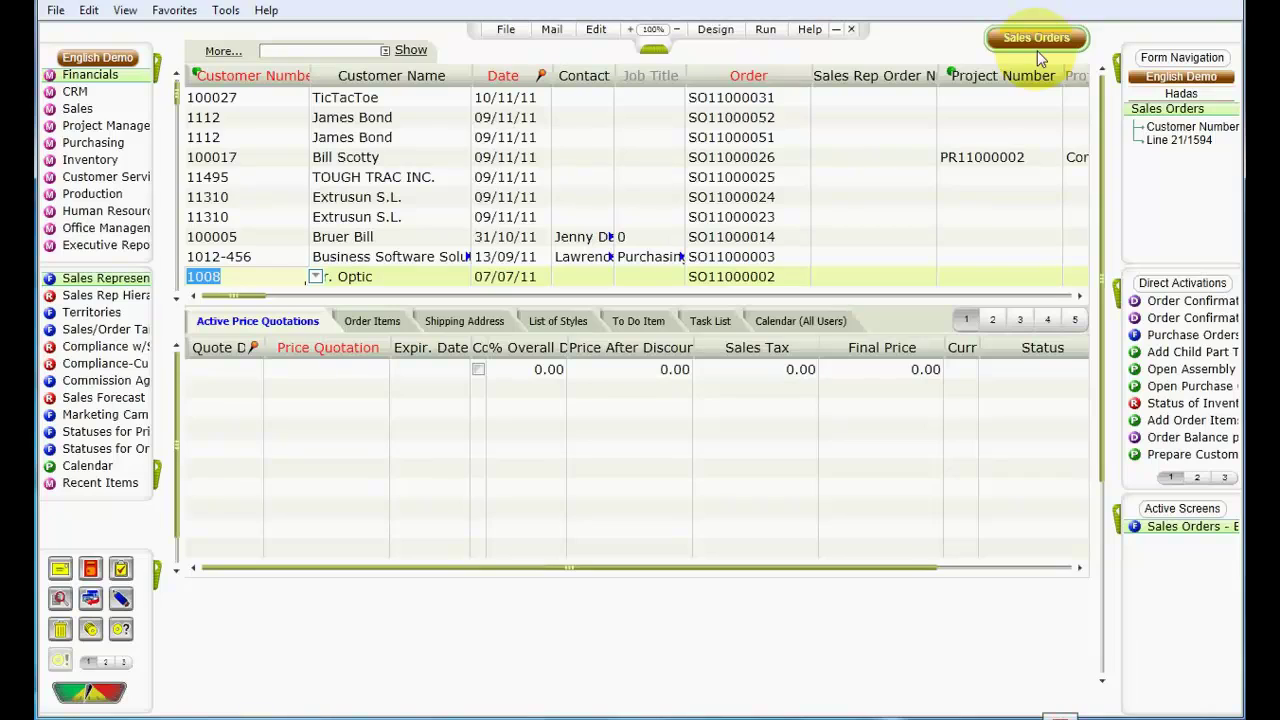
Open the linked Customers form for Dr. Optic, and from its Assigned to field open the List of Users
key("F6")
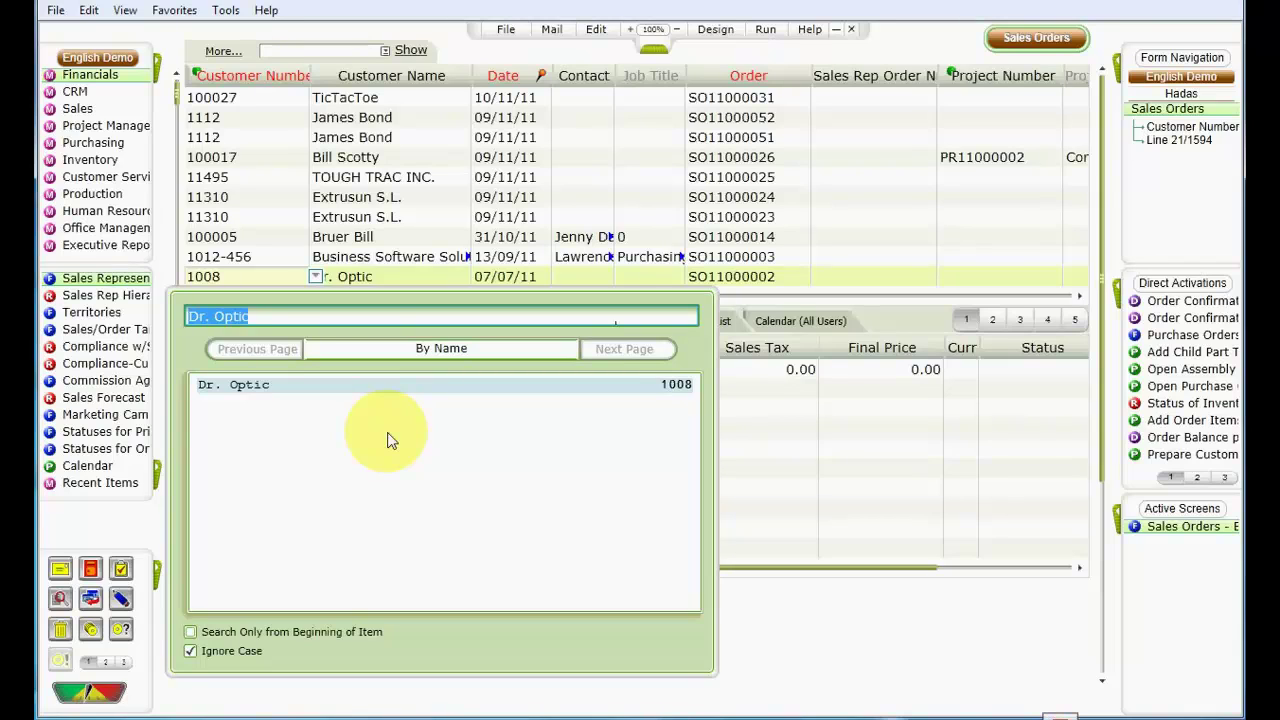
key("Return")
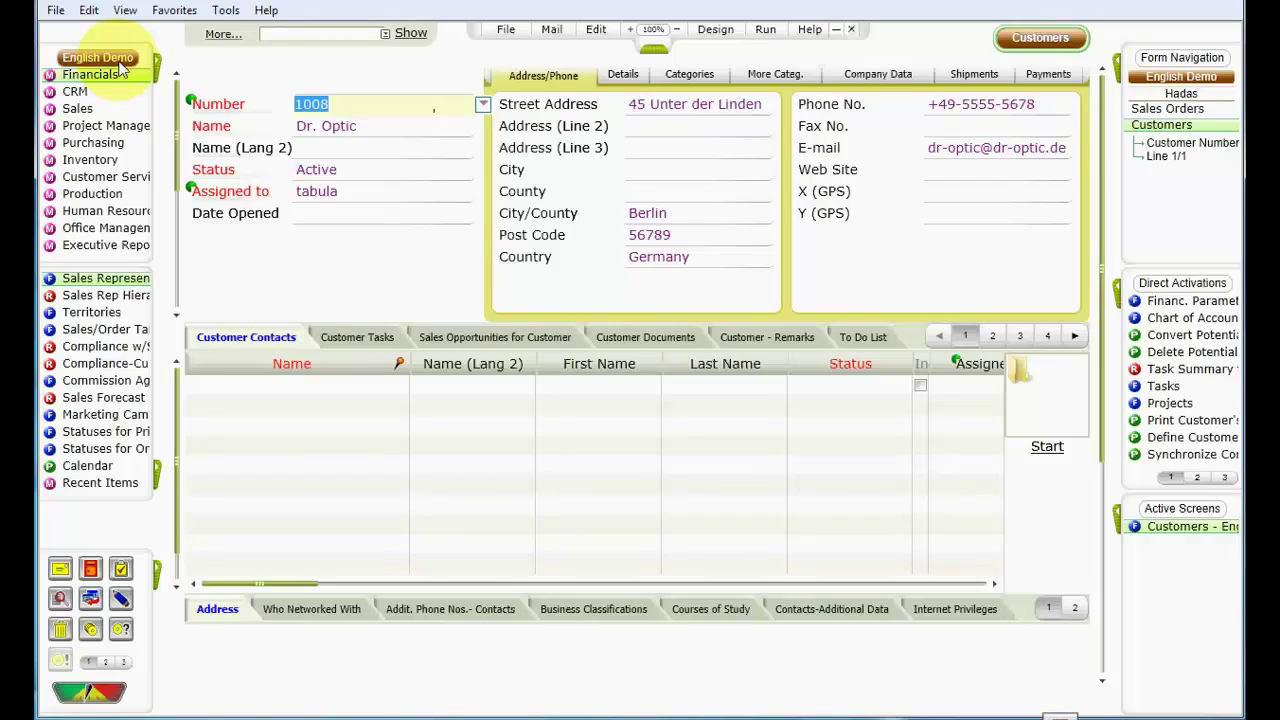
left_click(330, 200)
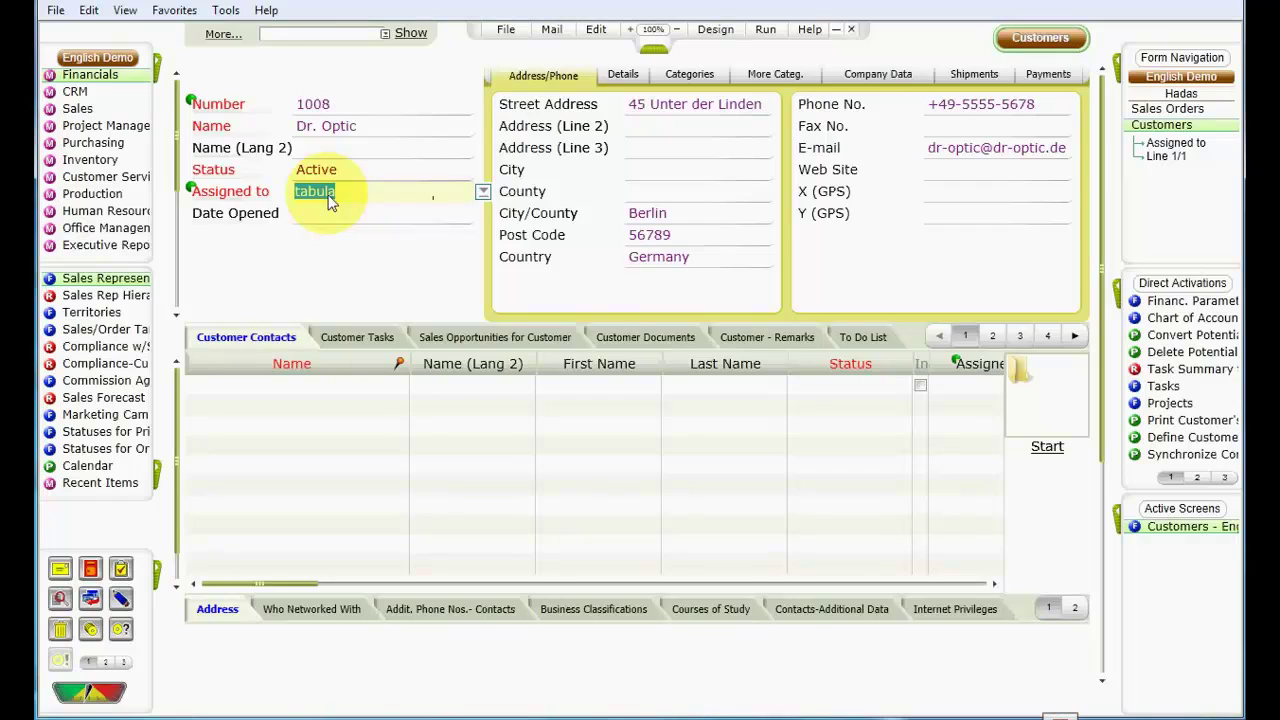
key("Return")
key("Return")
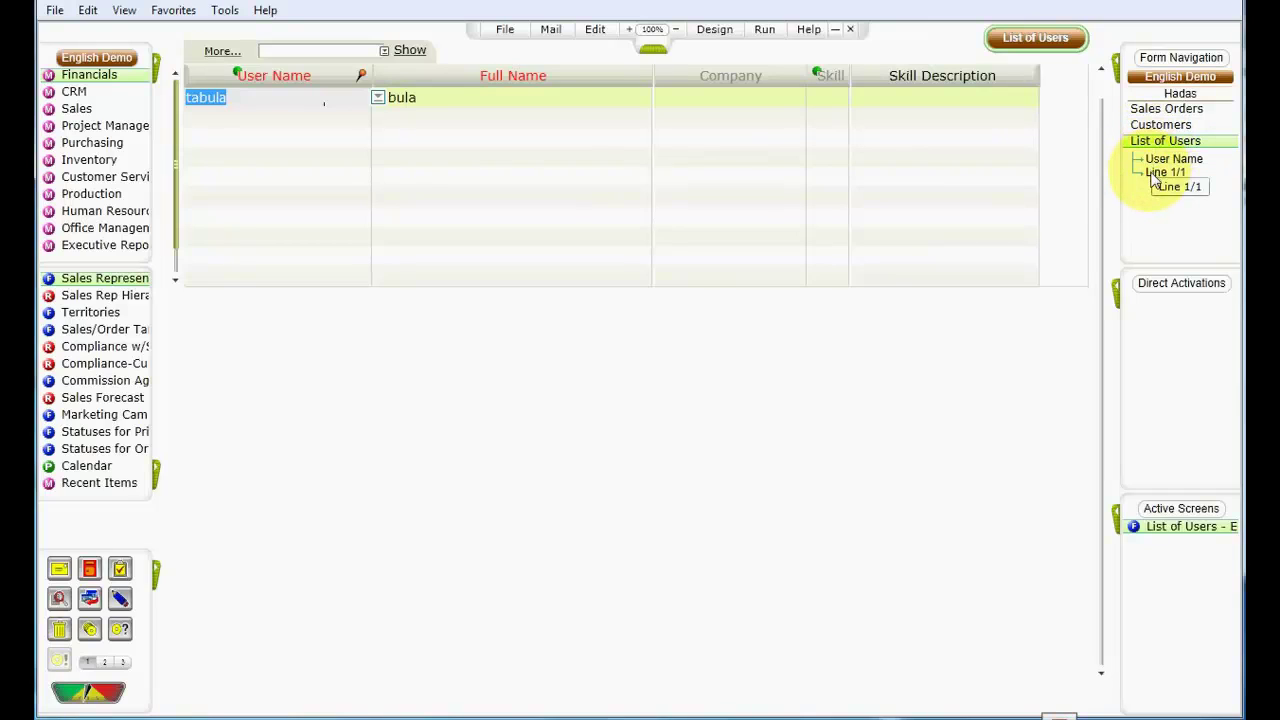
Return from the List of Users through the Customers form to Sales Orders
left_click(1188, 119)
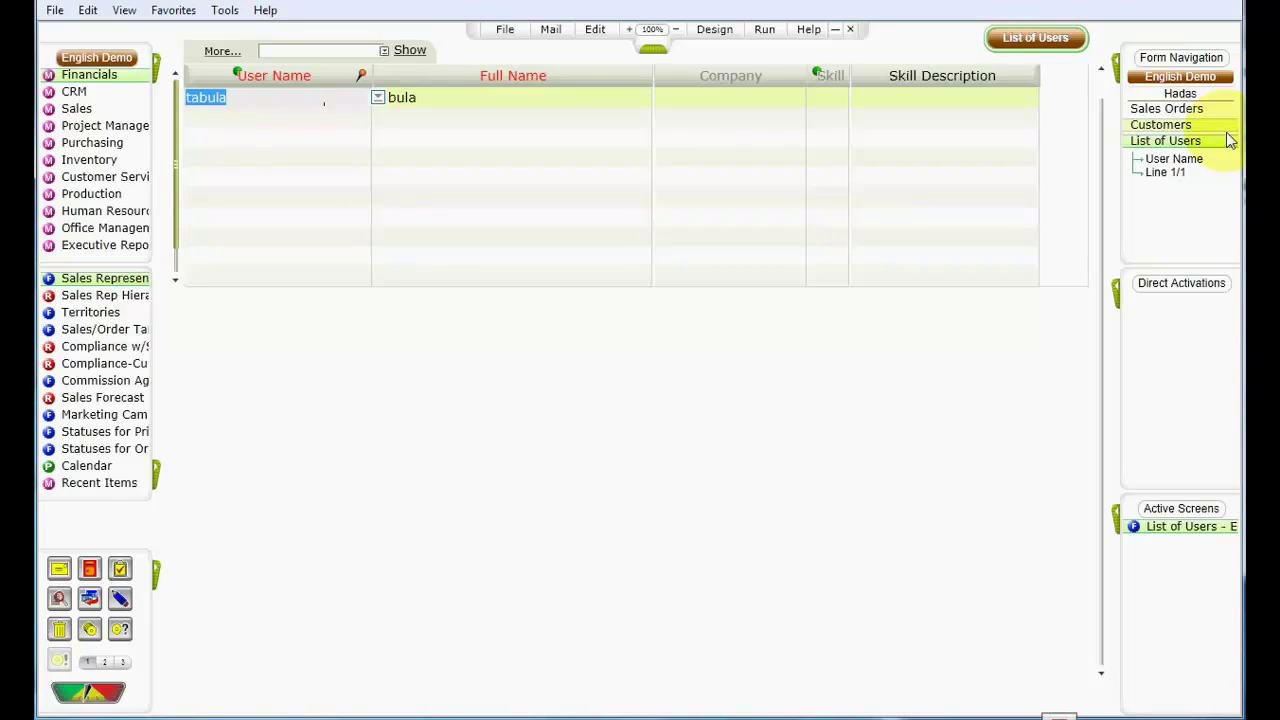
key("Escape")
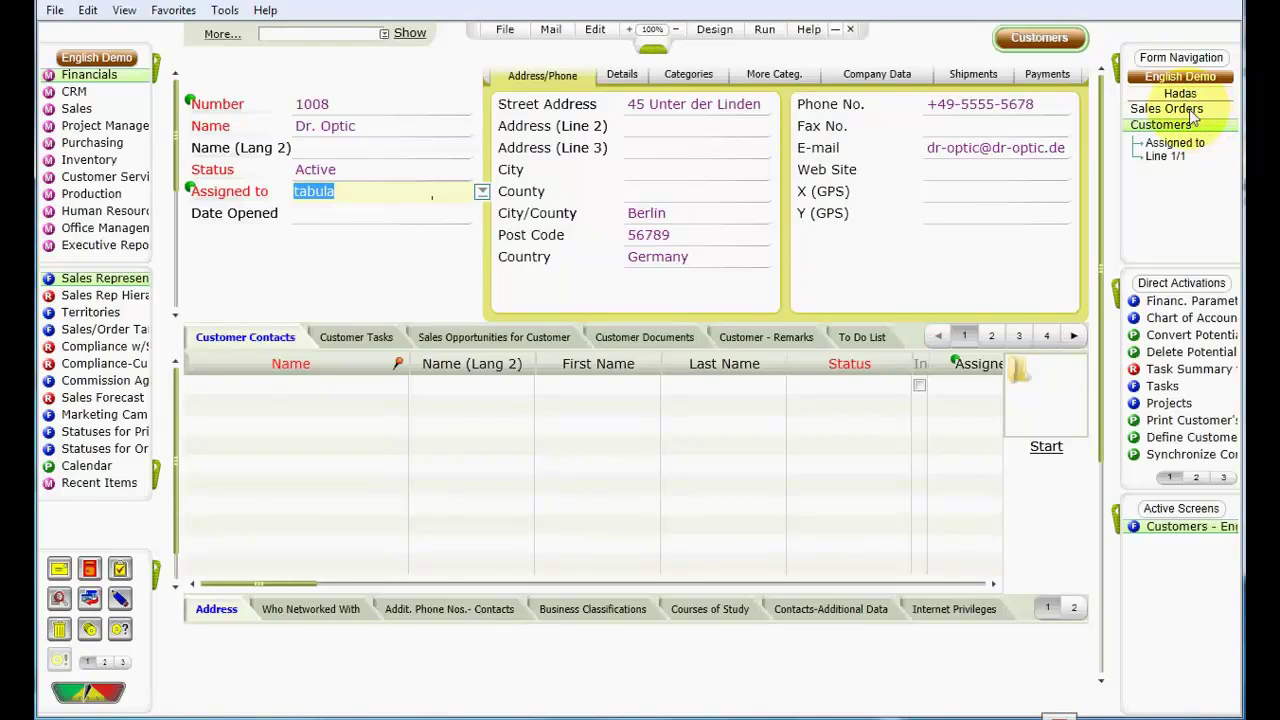
left_click(1190, 114)
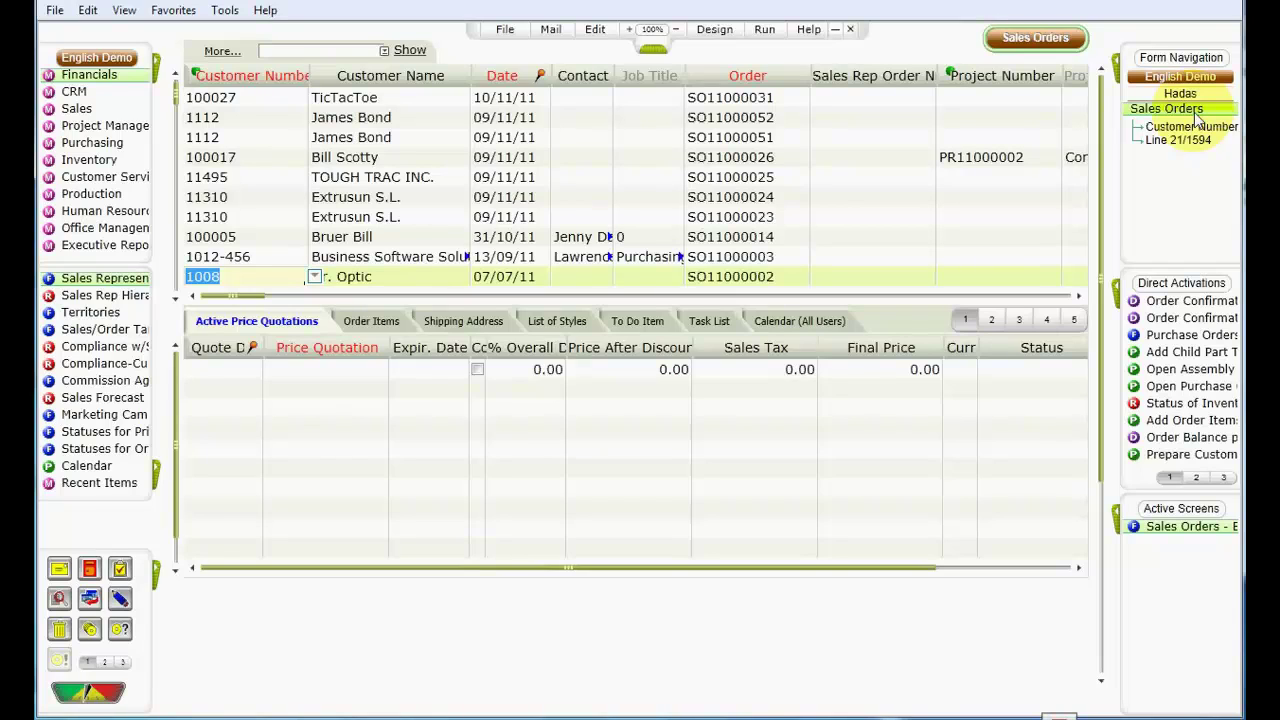
Move up to an Extrusun S.L. sales order and enter its Order Items at the part number
key("Up")
key("Up")
key("Up")
key("Up")
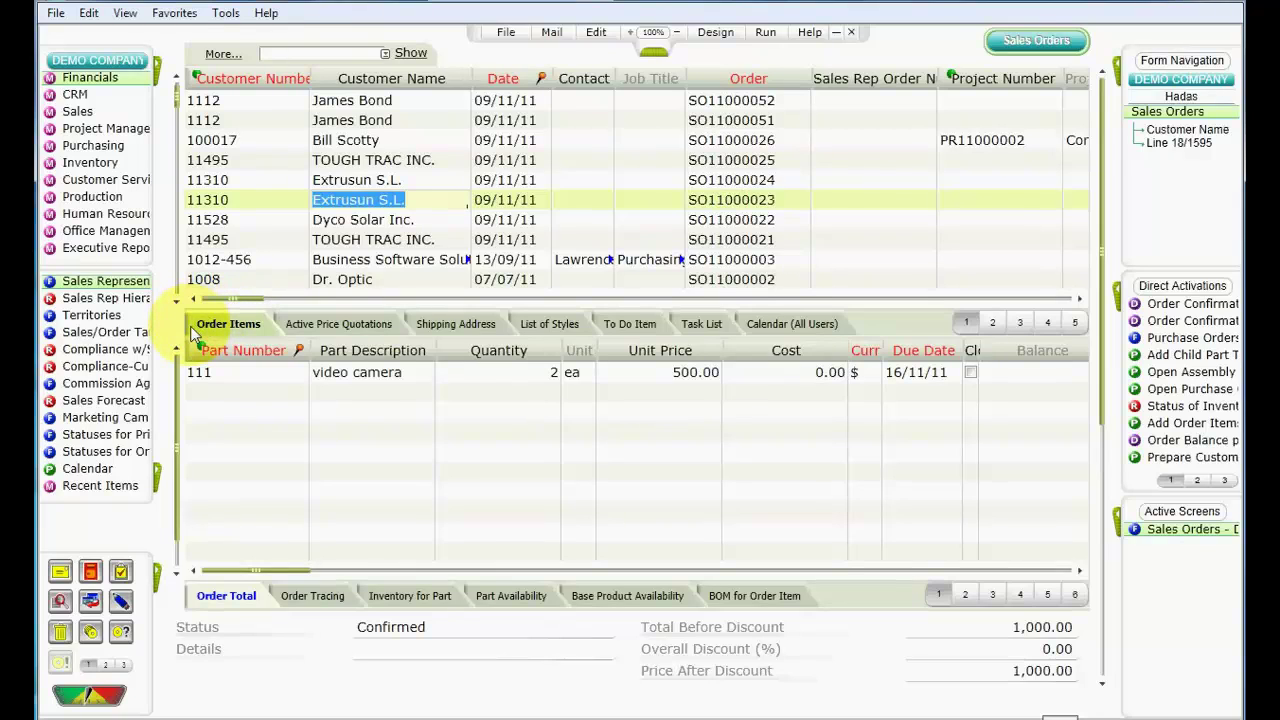
left_click(210, 376)
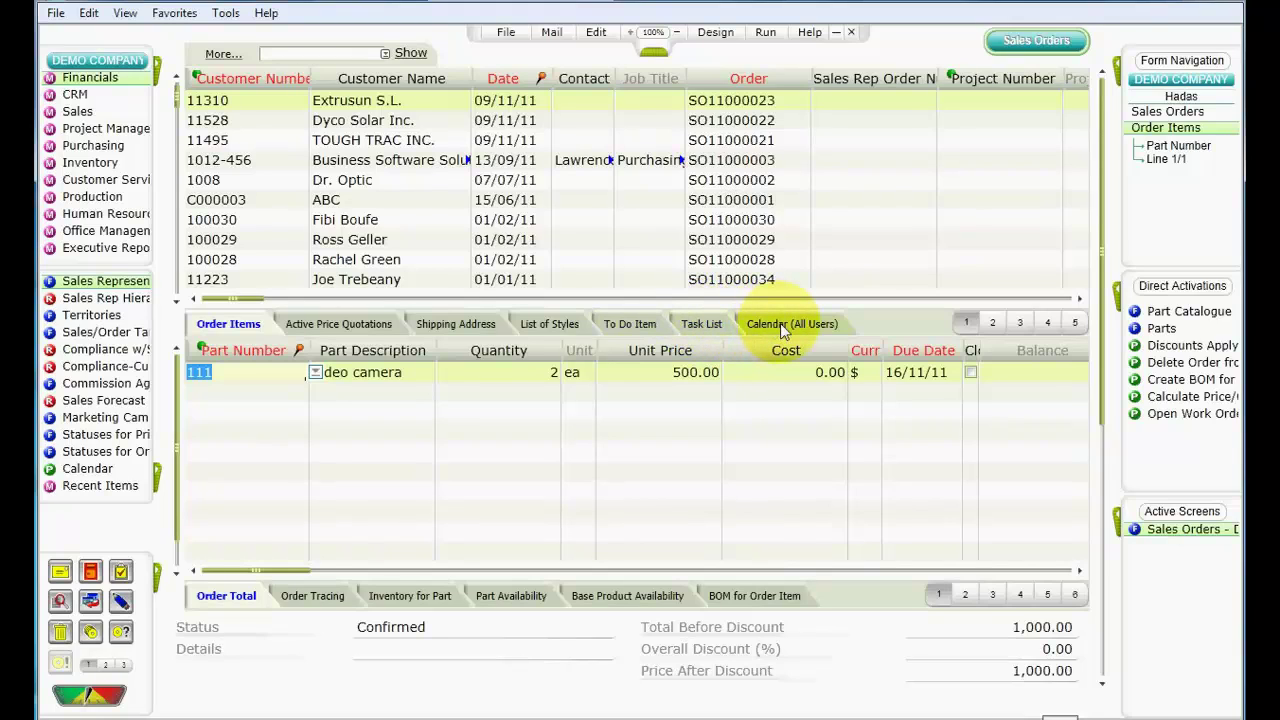
Browse sub-level form groups 2, 3 and 4 of the sales order and return to group 1
left_click(993, 326)
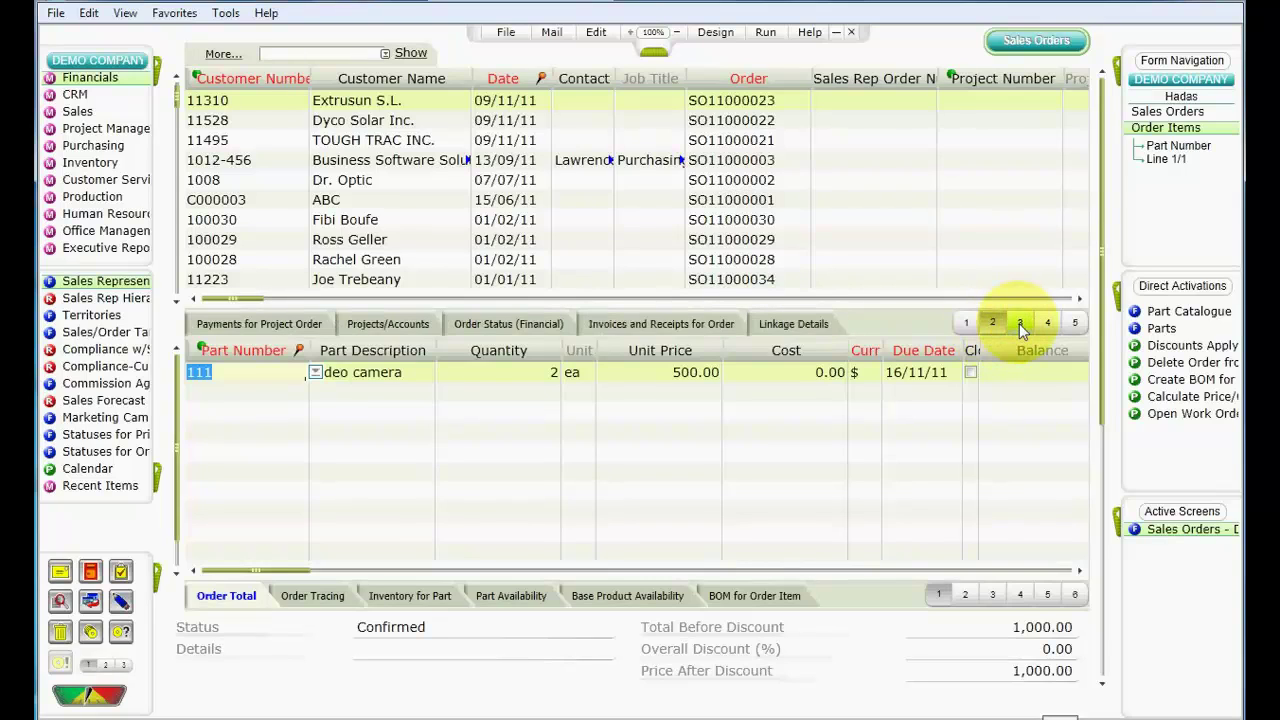
left_click(1020, 324)
left_click(1047, 323)
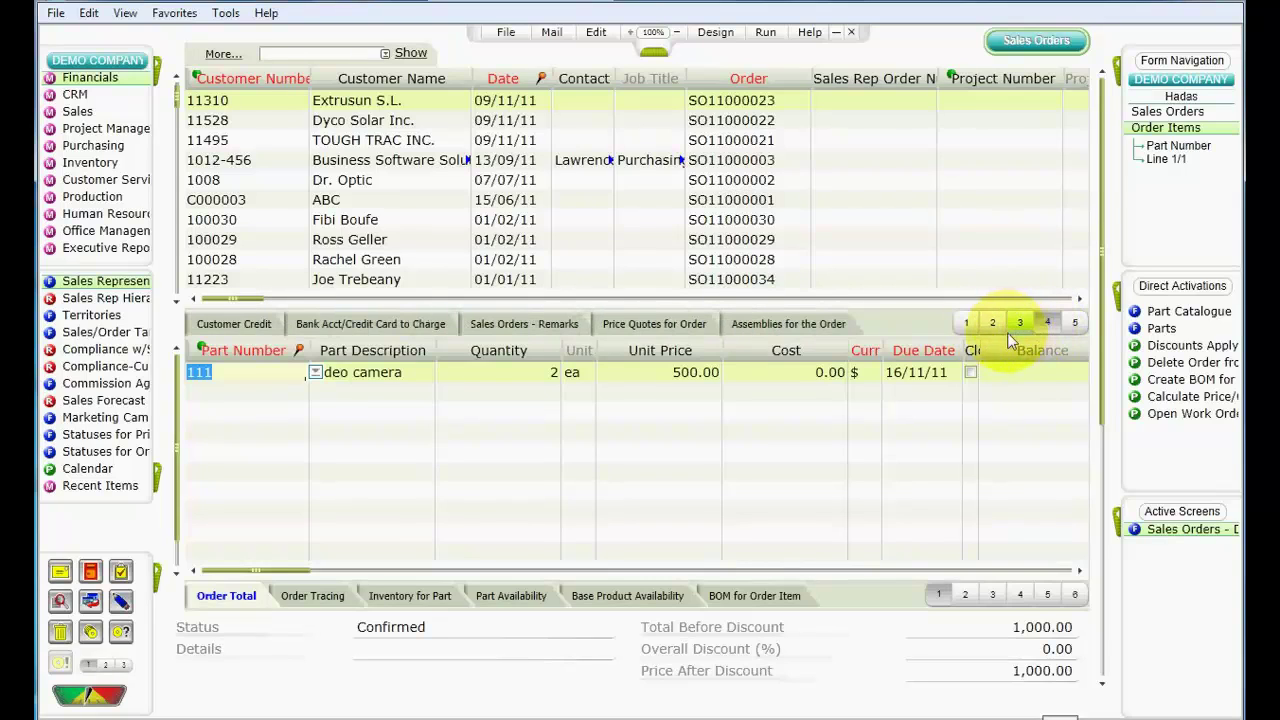
left_click(968, 323)
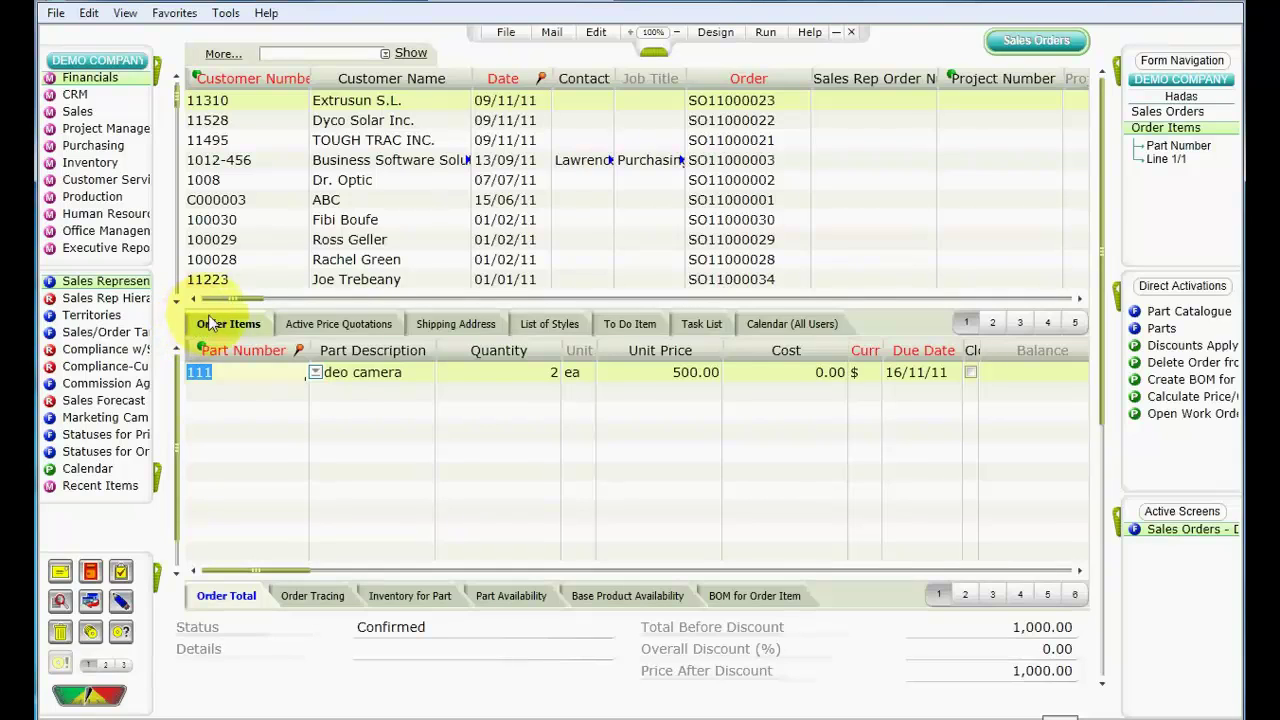
Switch between the Extrusun S.L. order and its Order Items, and enter the Order Items of the Dyco Solar Inc. order
left_click(245, 104)
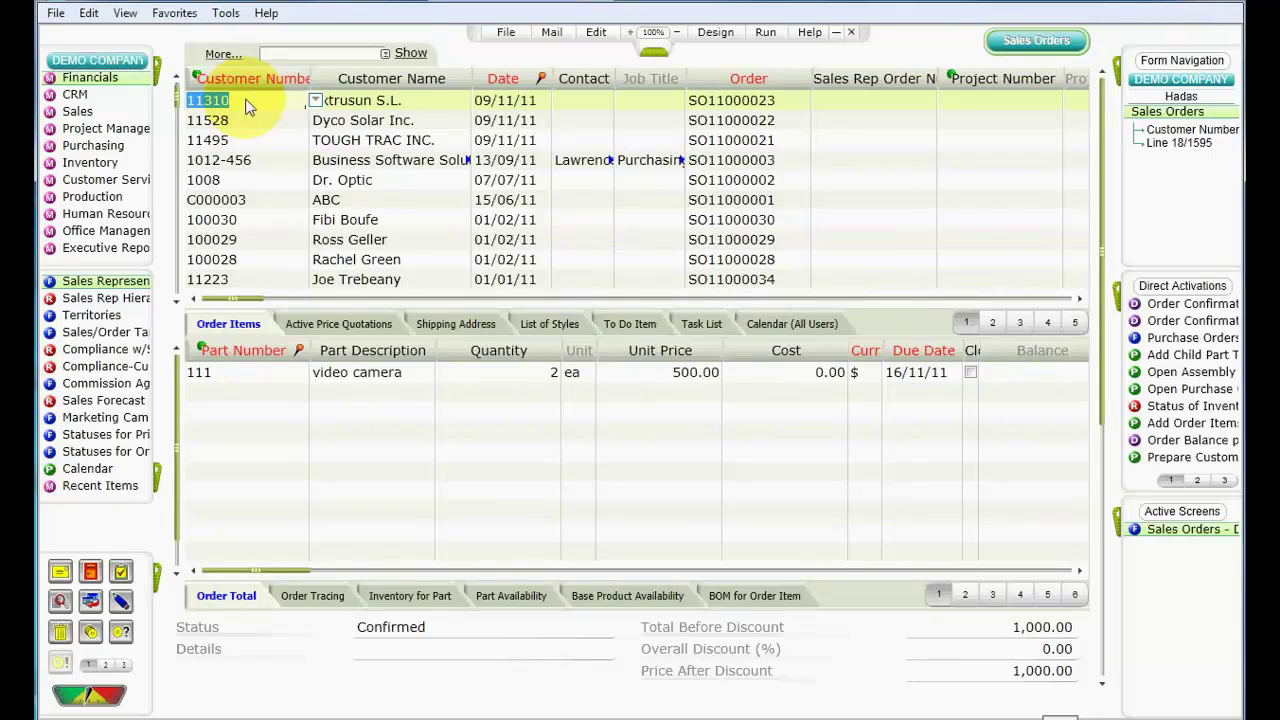
left_click(226, 372)
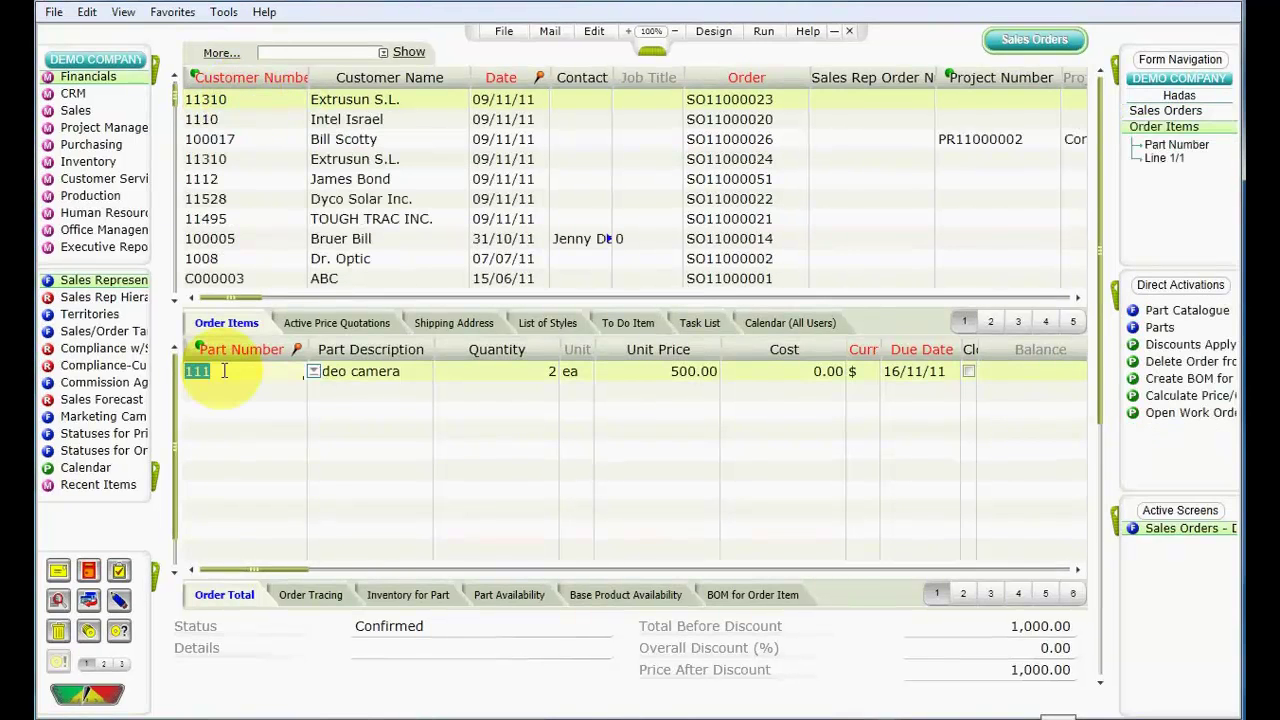
left_click(254, 199)
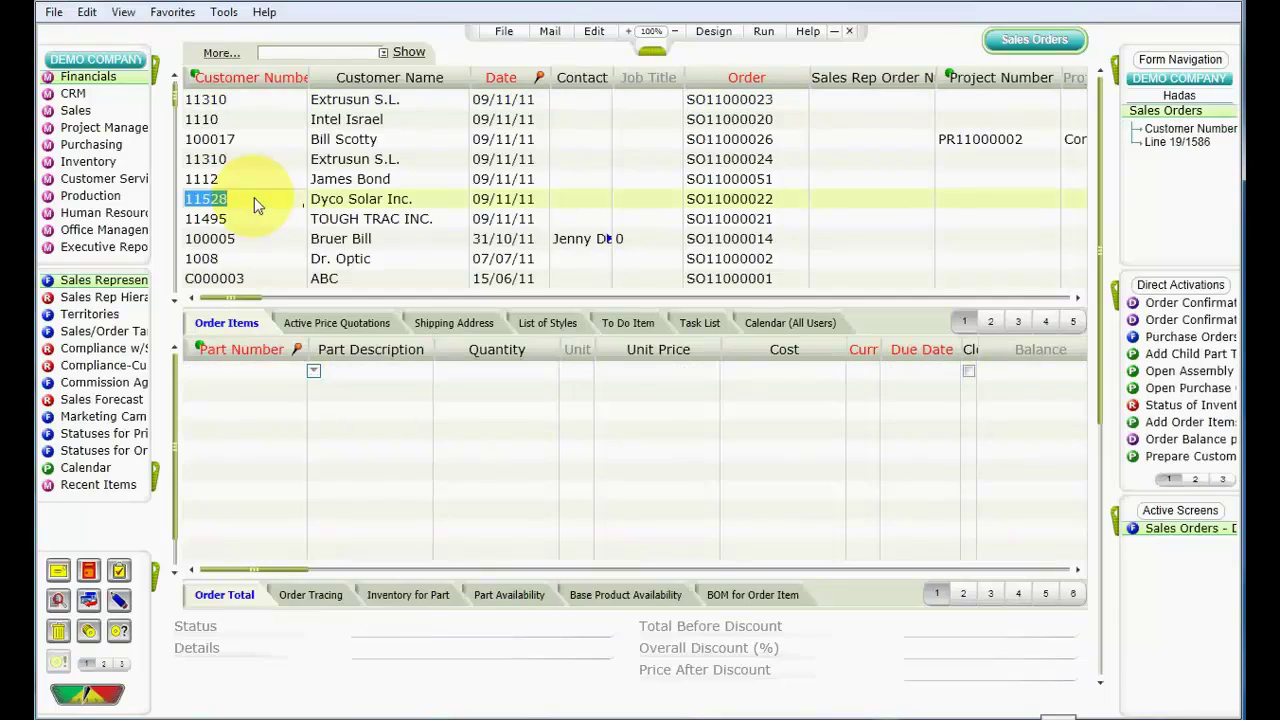
left_click(246, 374)
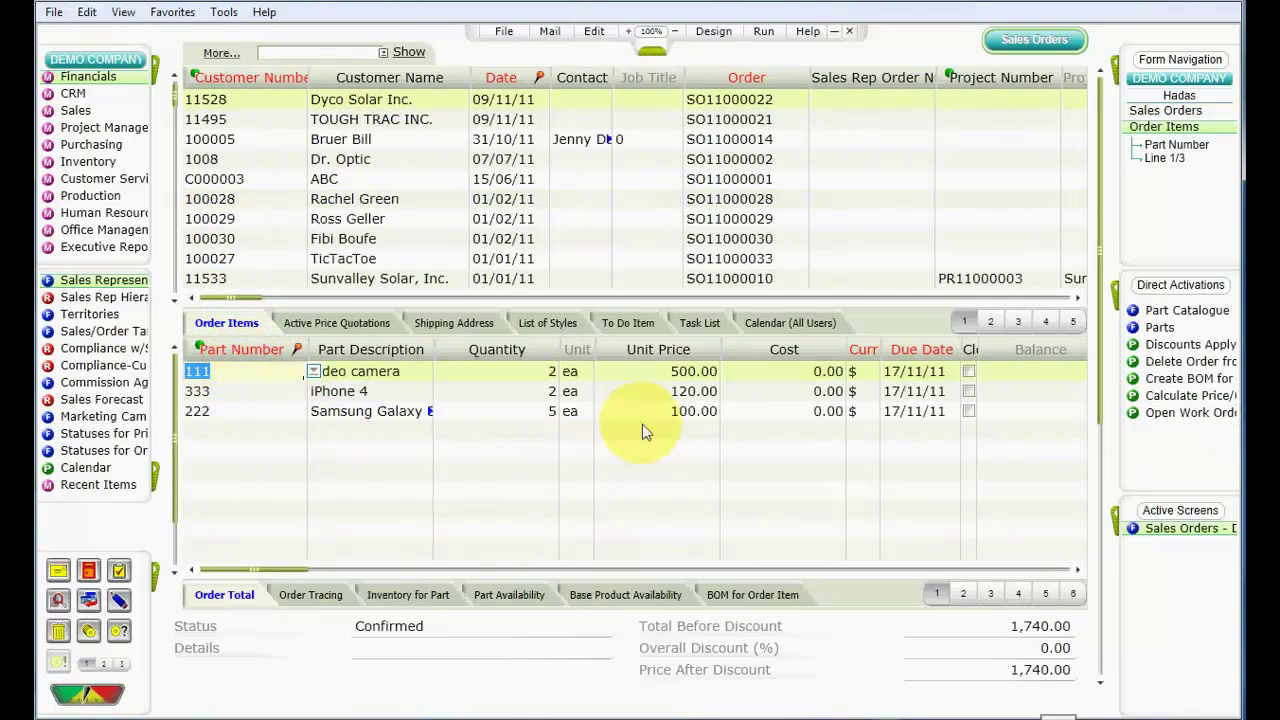
Show the order items in single-record display and back in multiple-record display, and move down and up the item lines
double_click(505, 432)
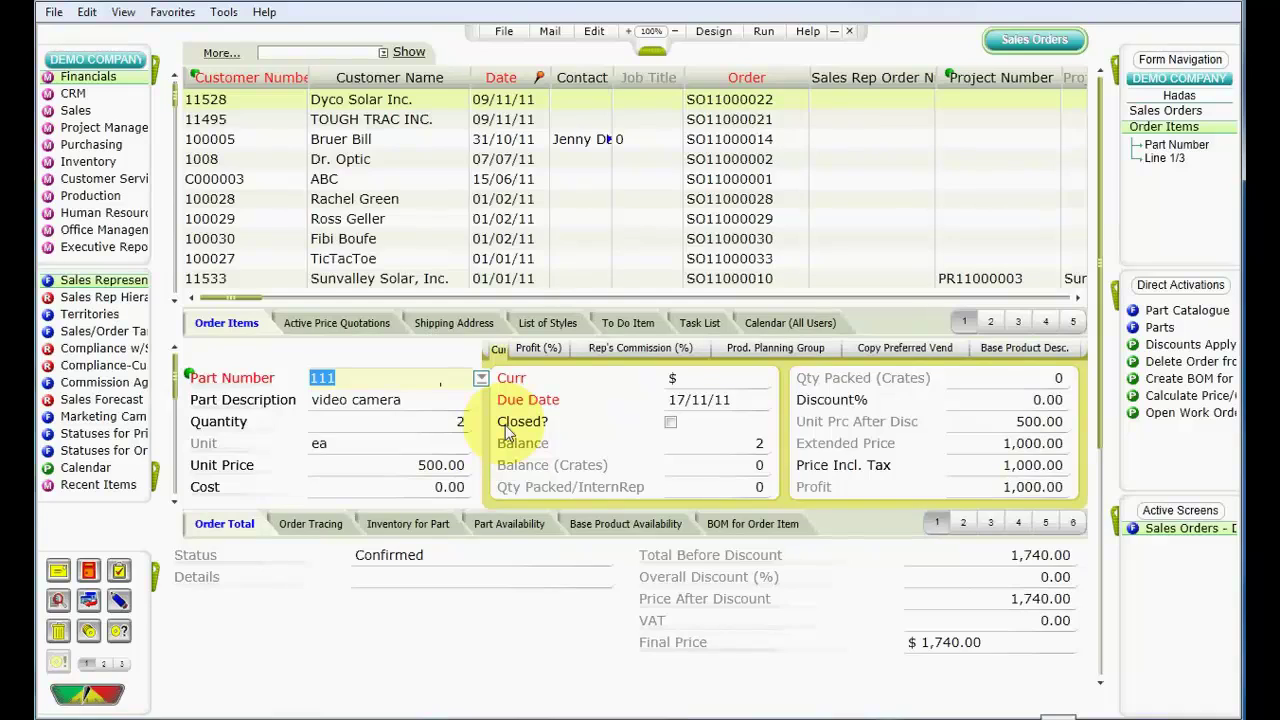
double_click(505, 432)
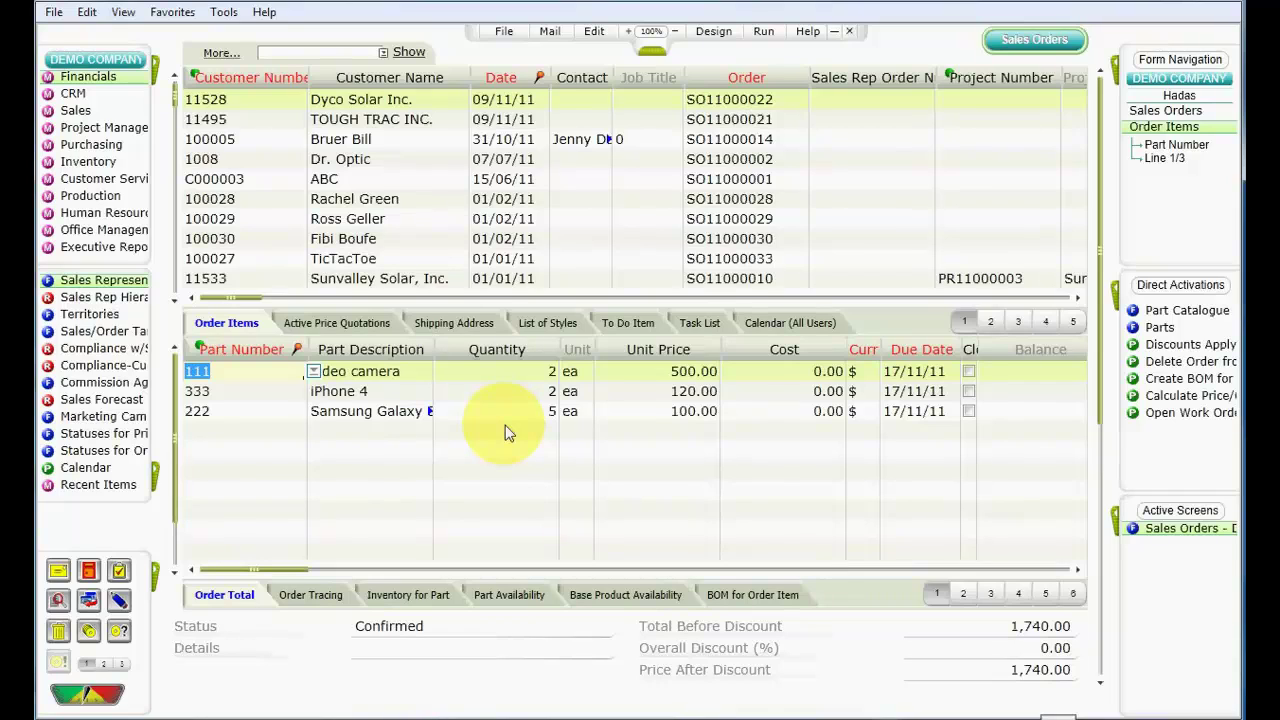
key("Down")
key("Down")
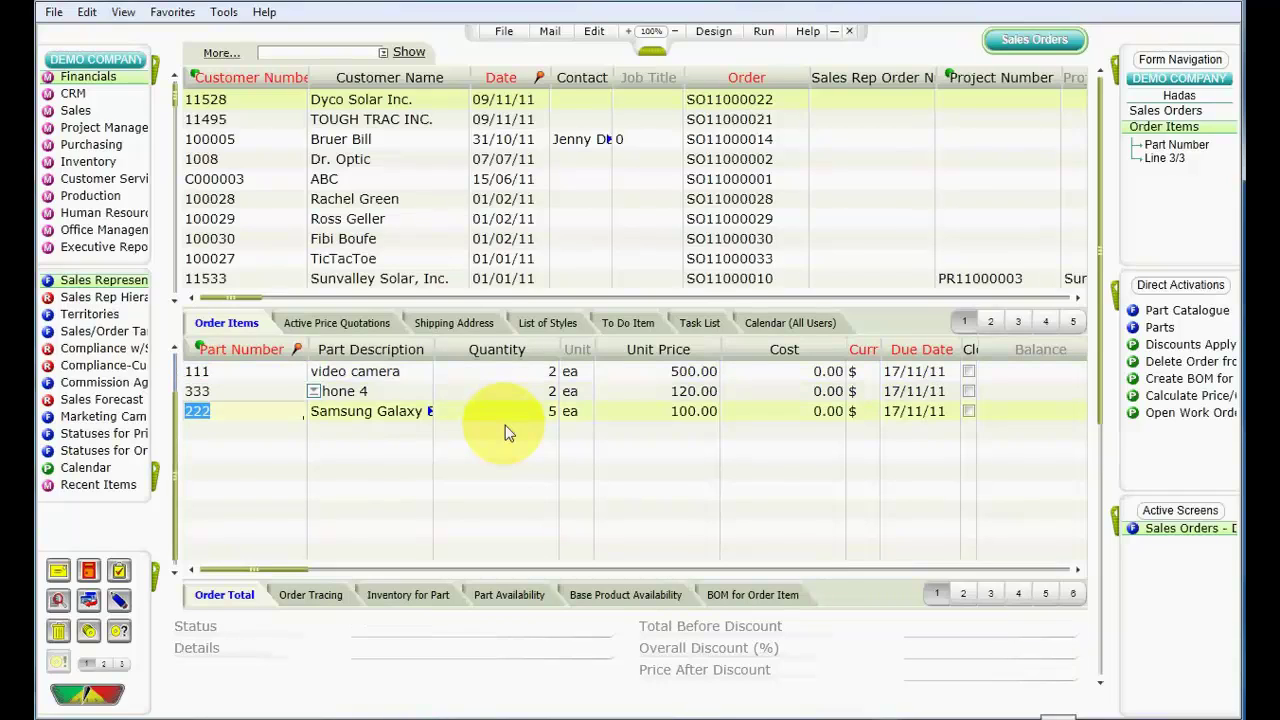
key("Up")
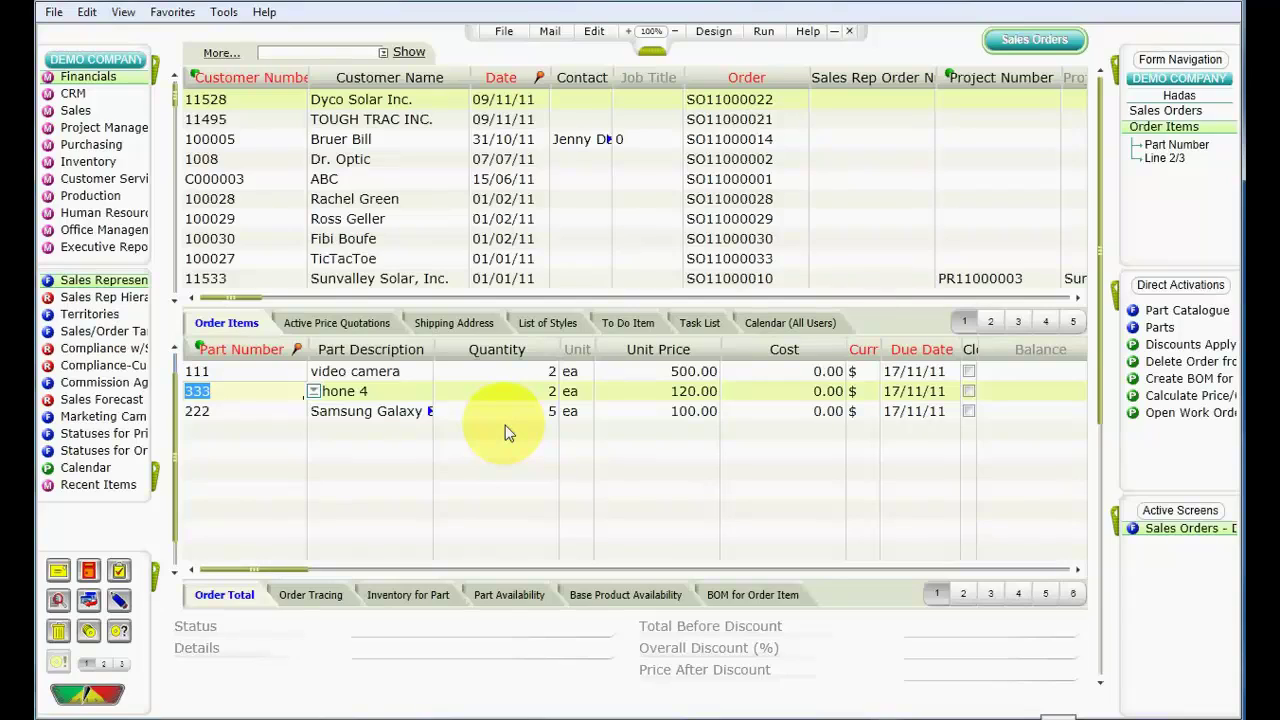
key("Up")
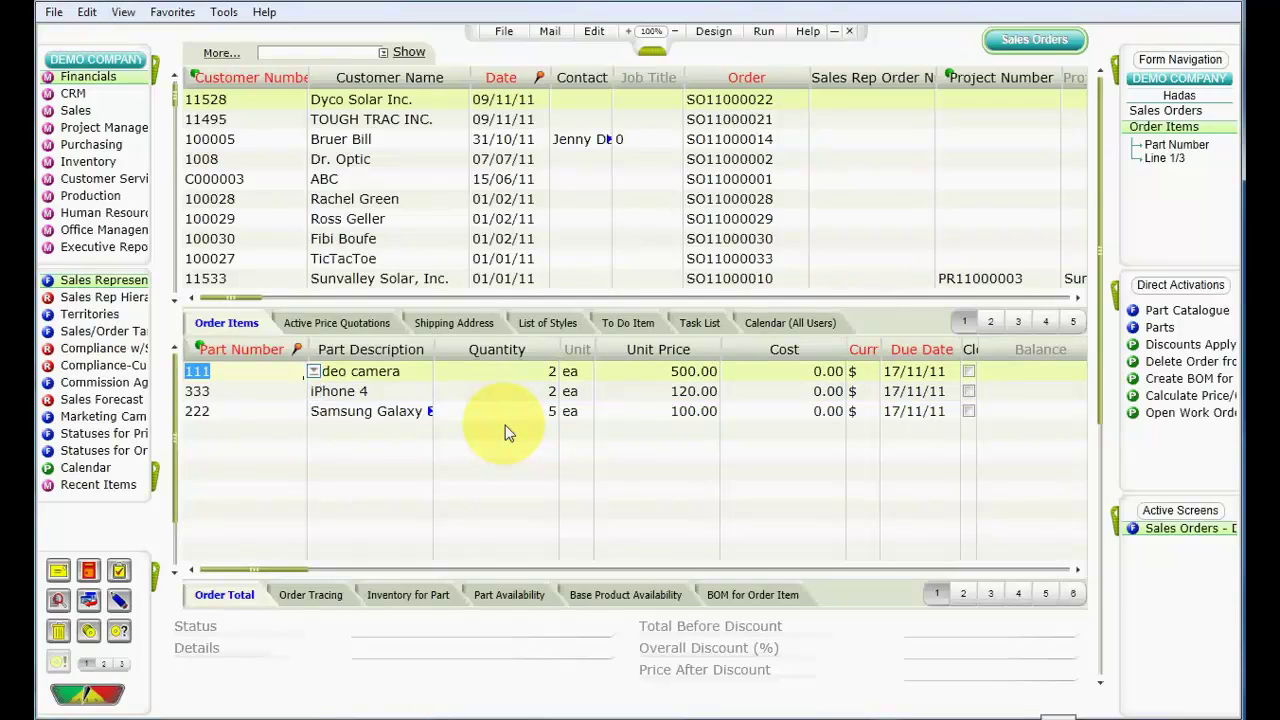
key("Down")
key("Down")
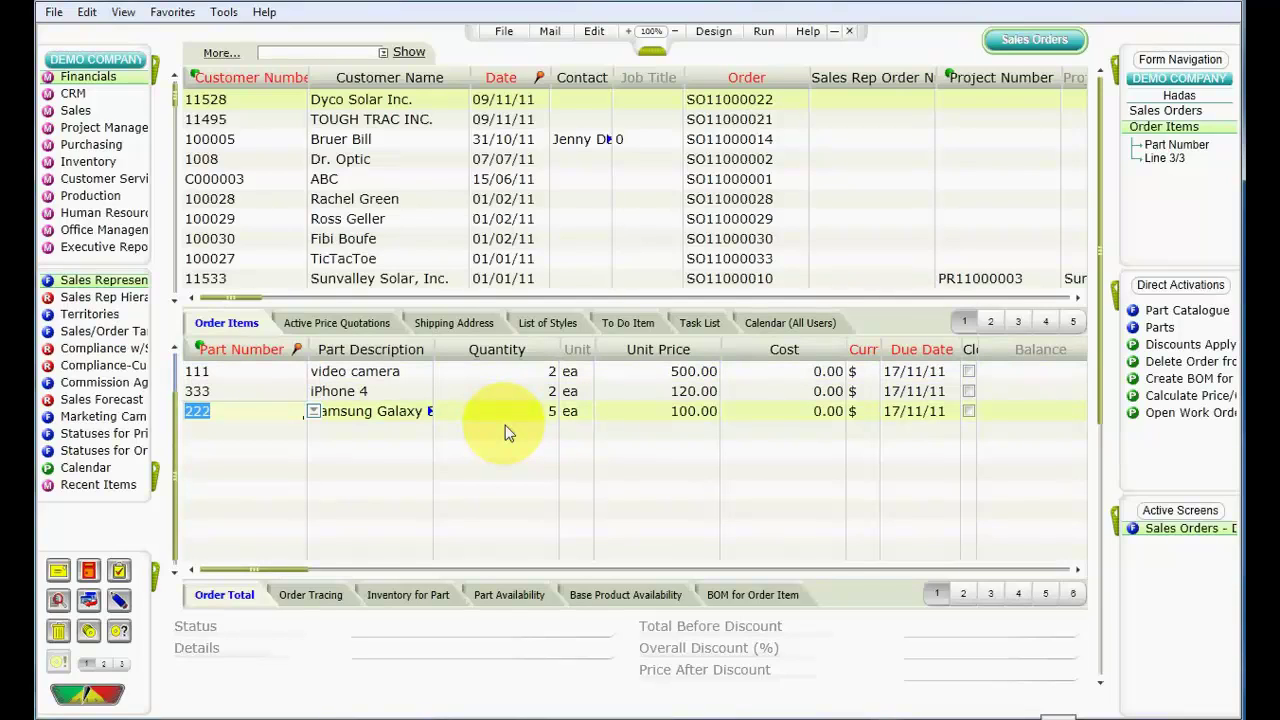
Place the cursor on the video camera's part number, and move down the order item lines and back up
key("Escape")
left_click(271, 389)
left_click(262, 374)
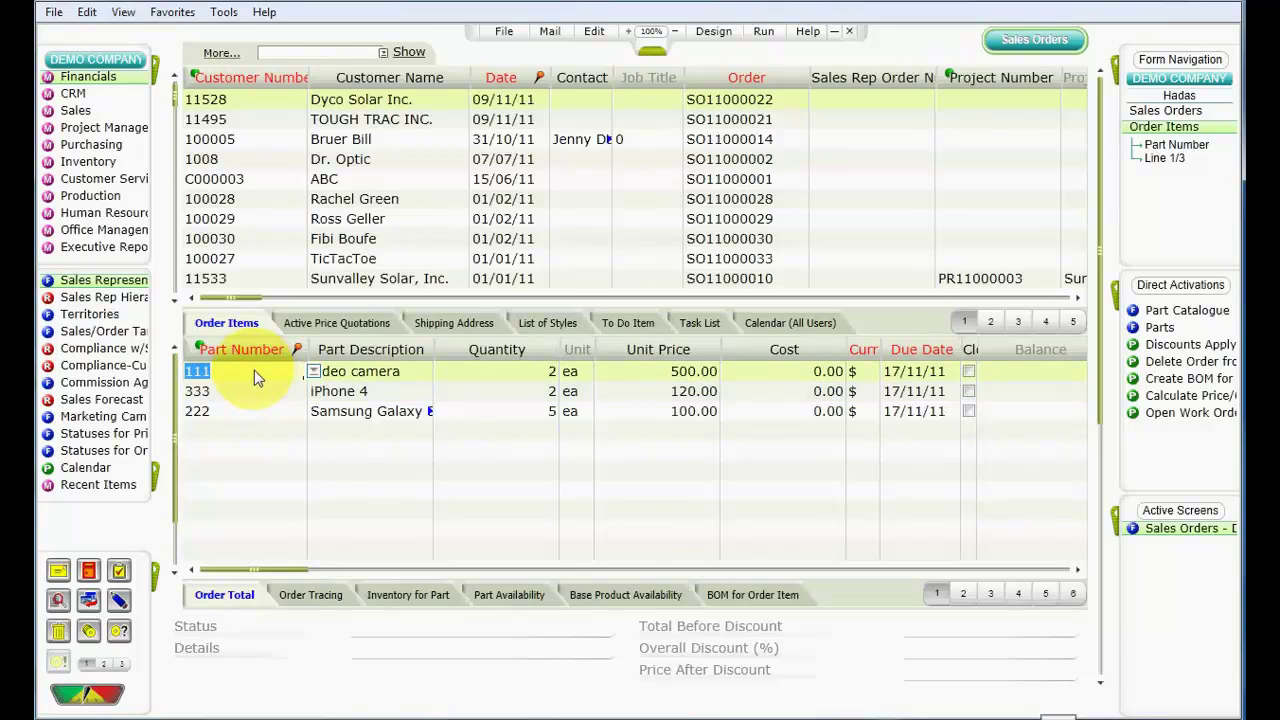
key("Down")
key("Down")
key("Up")
key("Up")
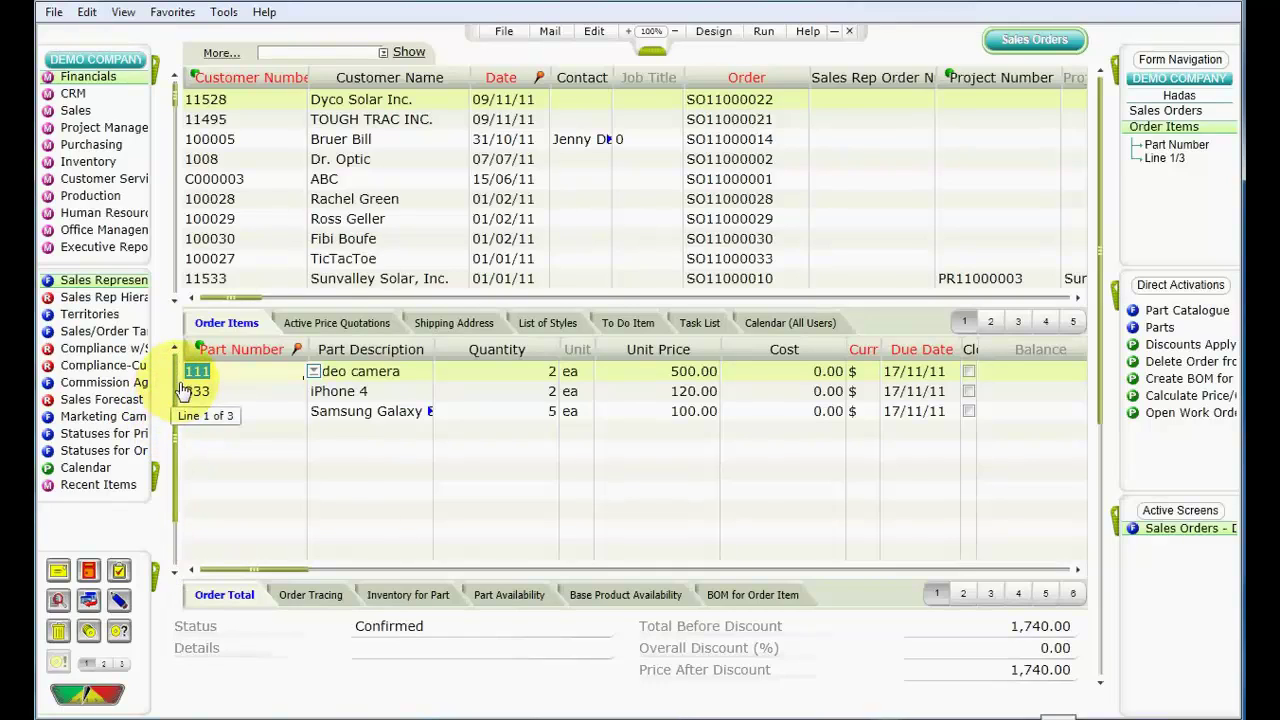
Go to the iPhone 4 part number, then to the Samsung Galaxy line's Quantity, and move on to its Unit
left_click(260, 397)
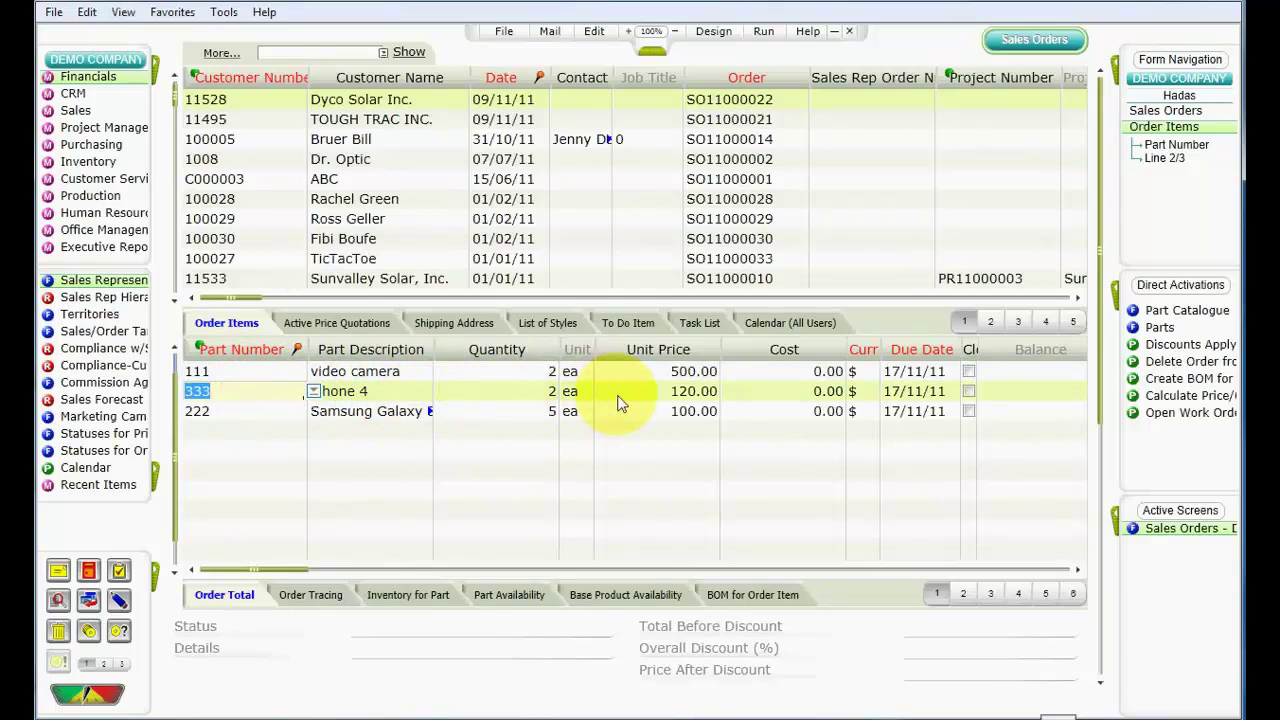
left_click(513, 419)
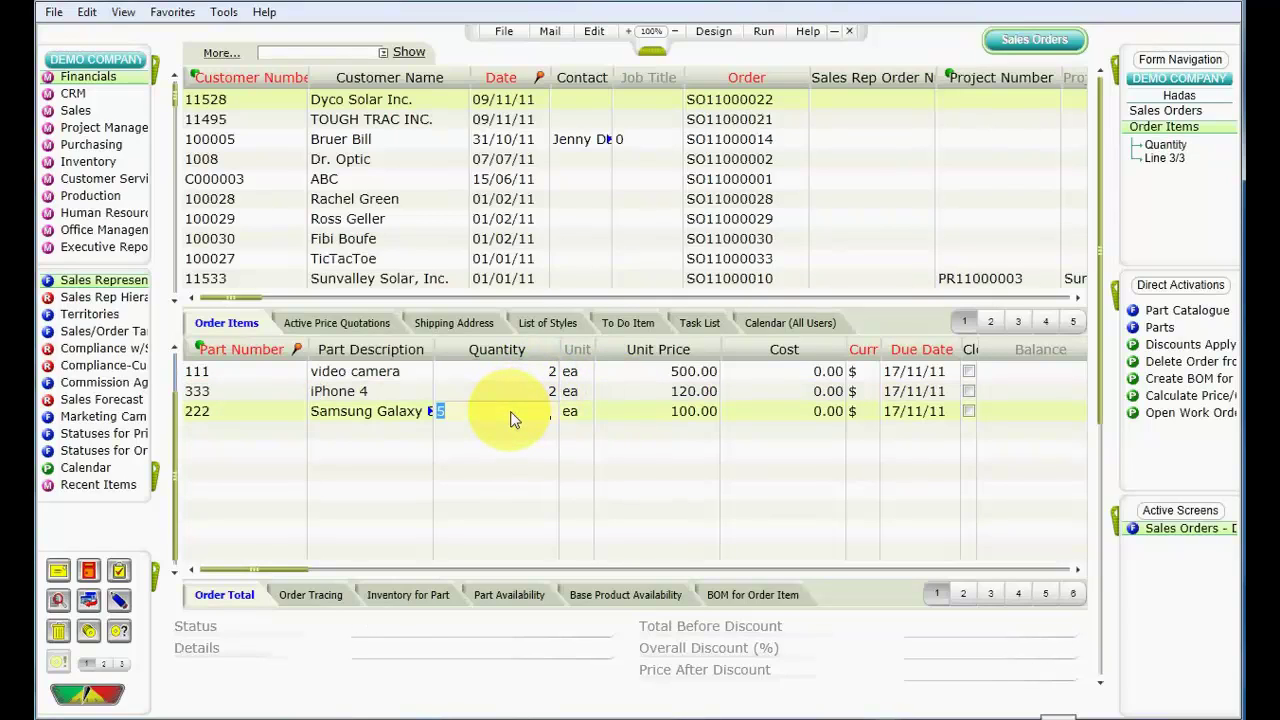
key("Tab")
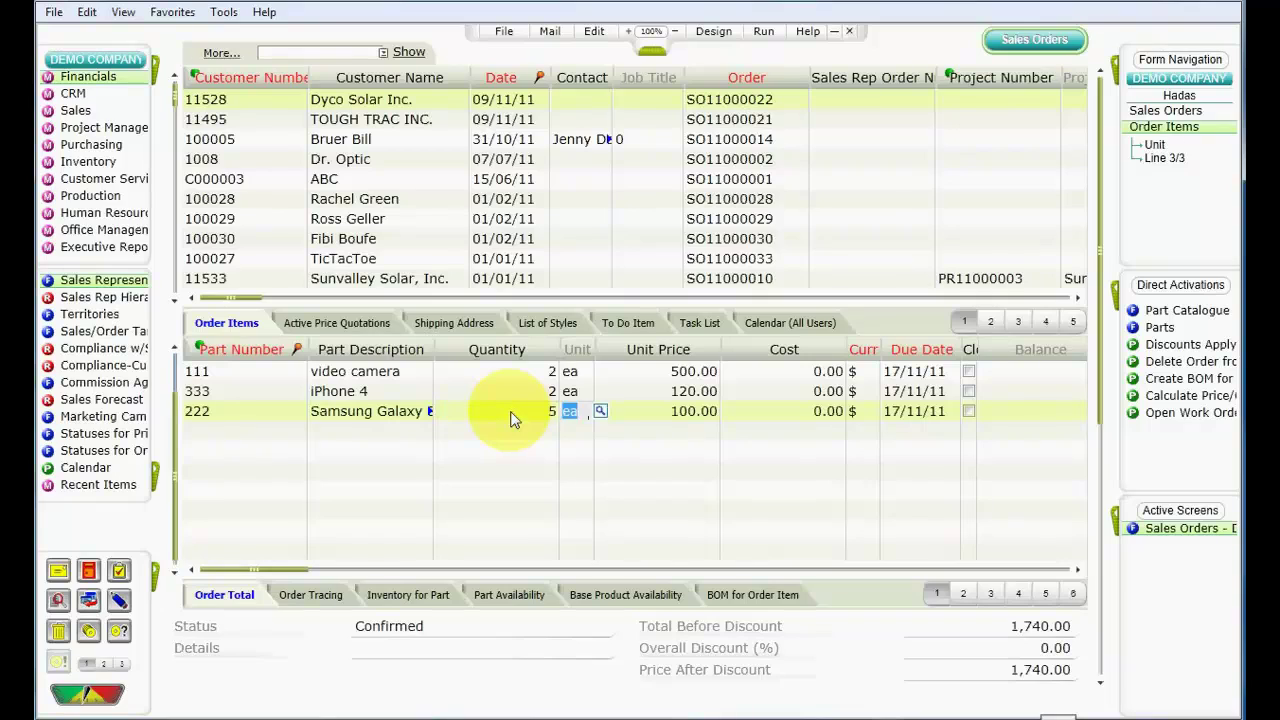
On the Samsung Galaxy line, move on to Cost, back to Unit Price, and to the Part Description and Part Number
key("Tab")
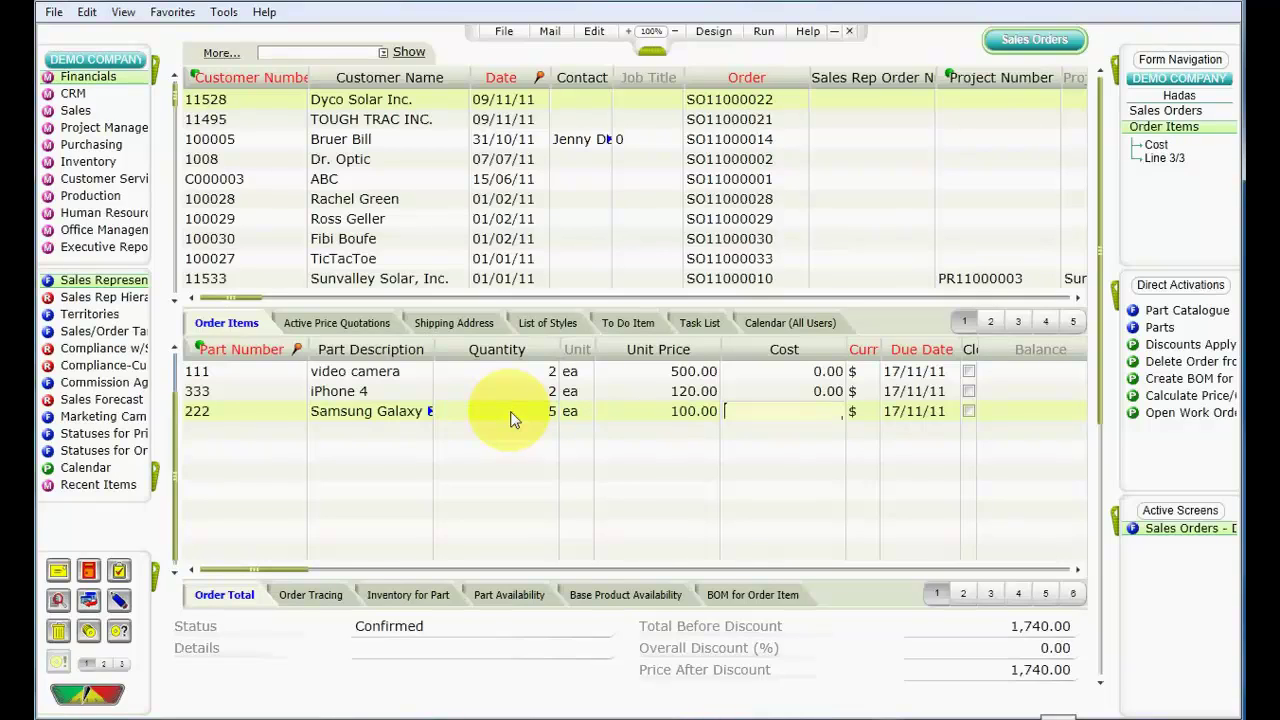
key("shift+Tab")
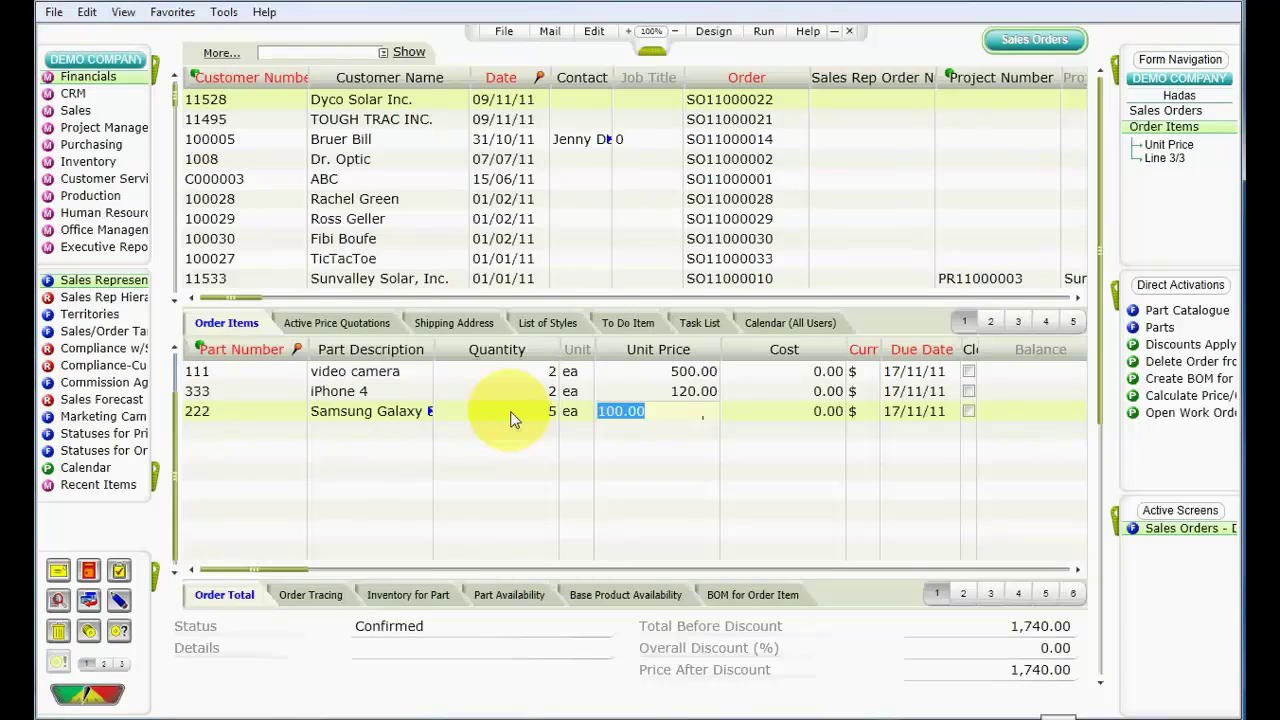
left_click(388, 418)
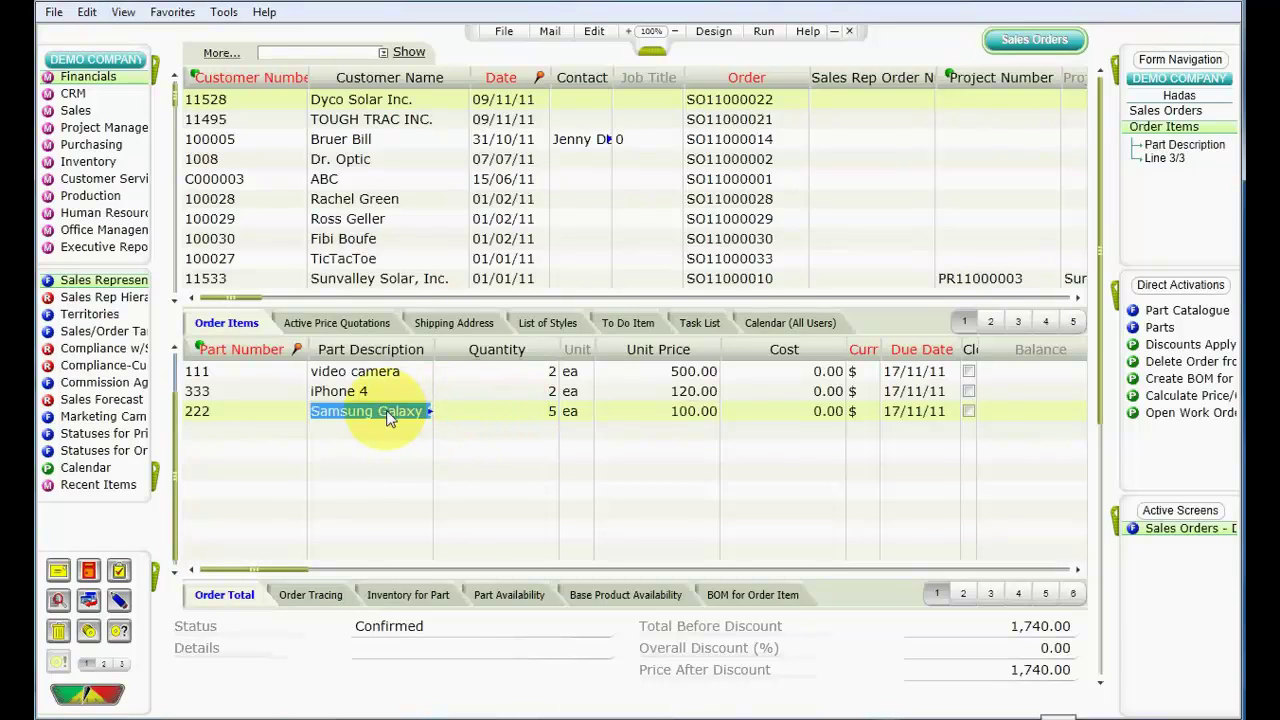
left_click(268, 412)
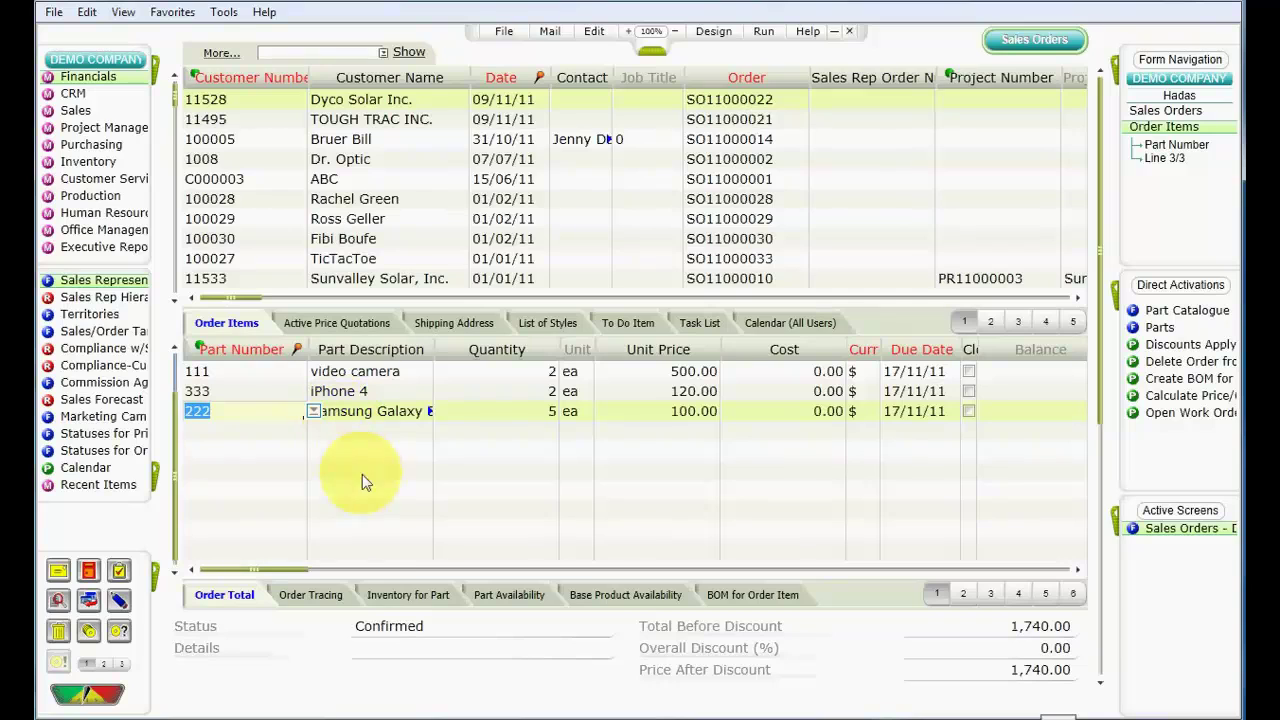
mouse_move(286, 571)
left_mouse_down()
mouse_move(329, 572)
mouse_move(289, 570)
left_mouse_up()
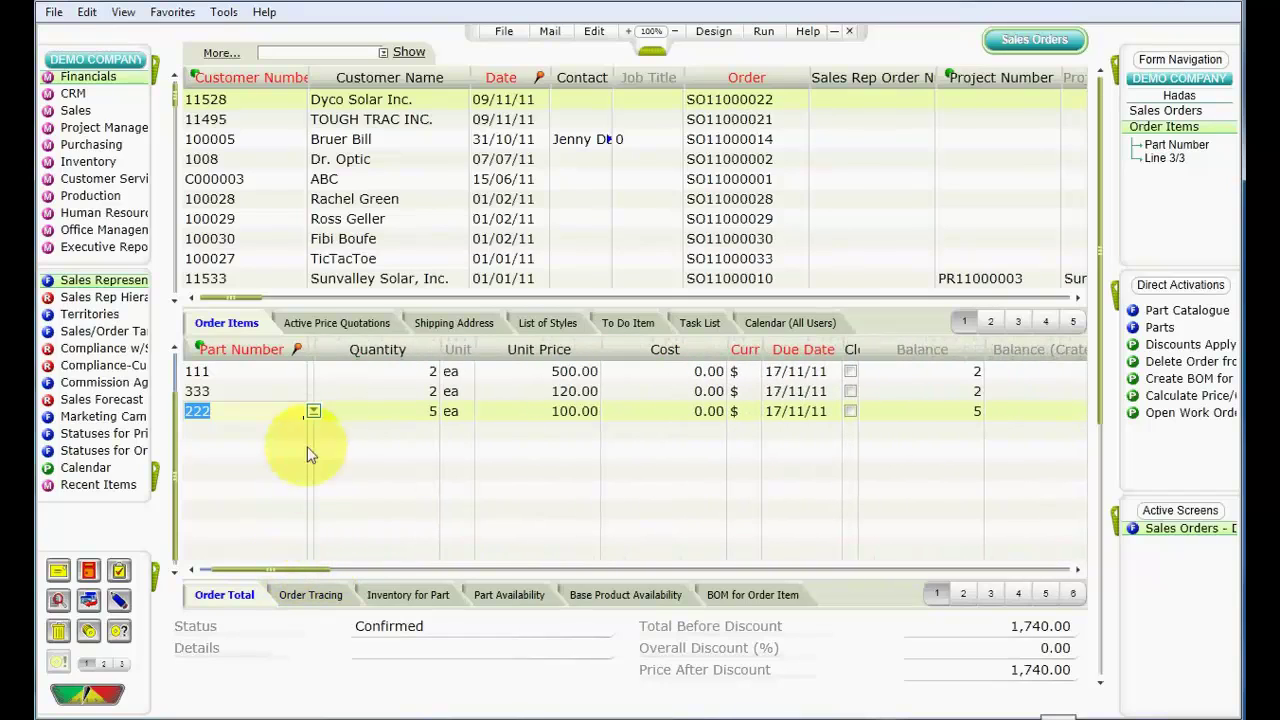
left_click(296, 358)
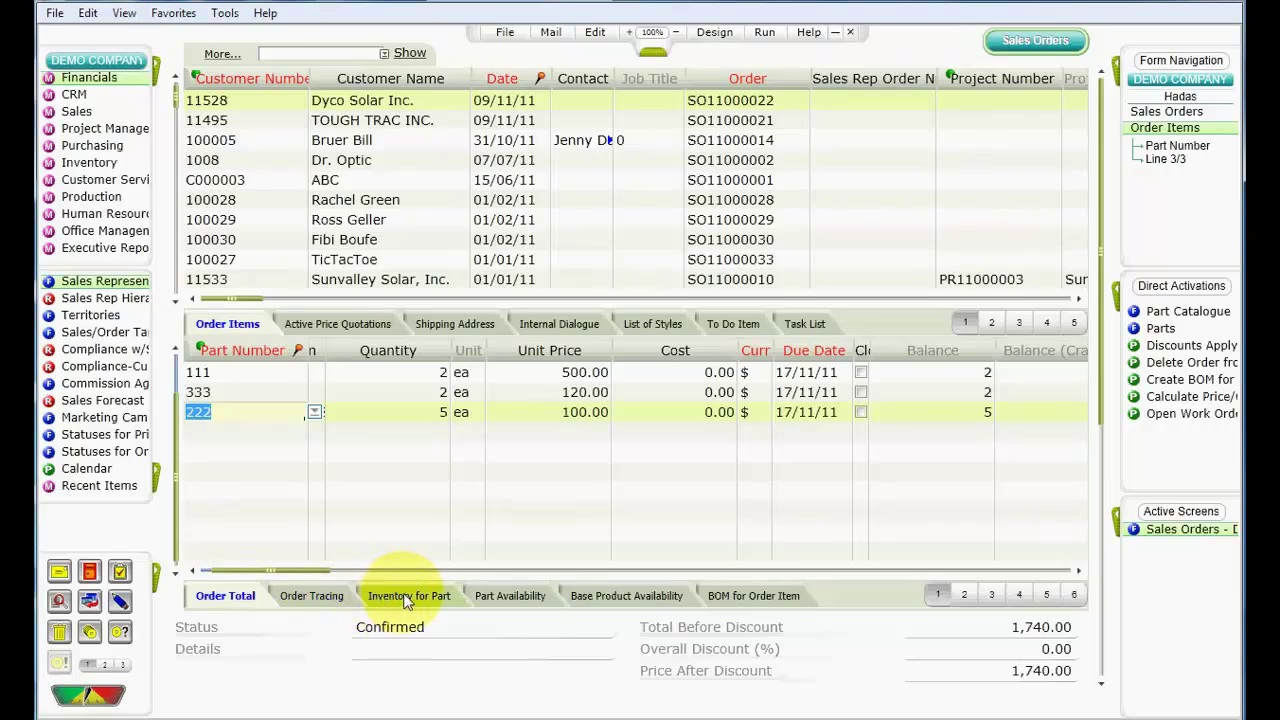
Go from Order Items through Active Price Quotations to Shipping Address, and return to the Dyco Solar Inc. order in Sales Orders
left_click(513, 595)
key("ctrl+Tab")
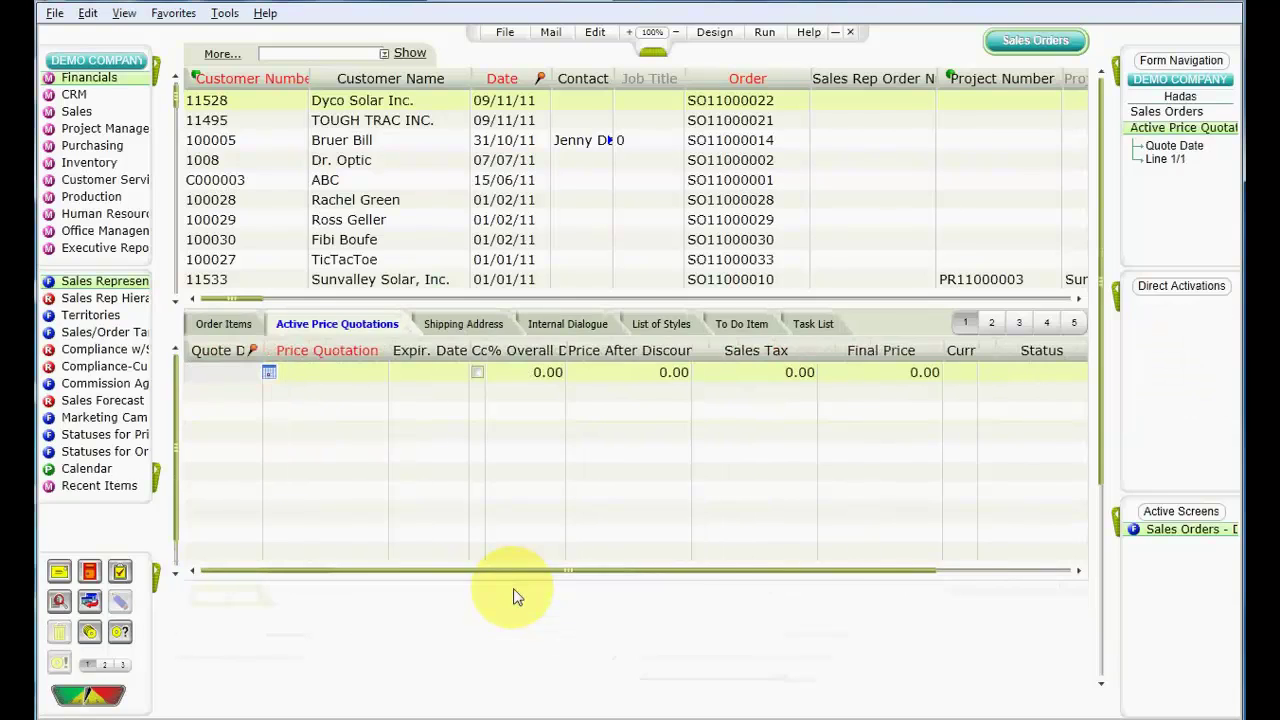
key("ctrl+Tab")
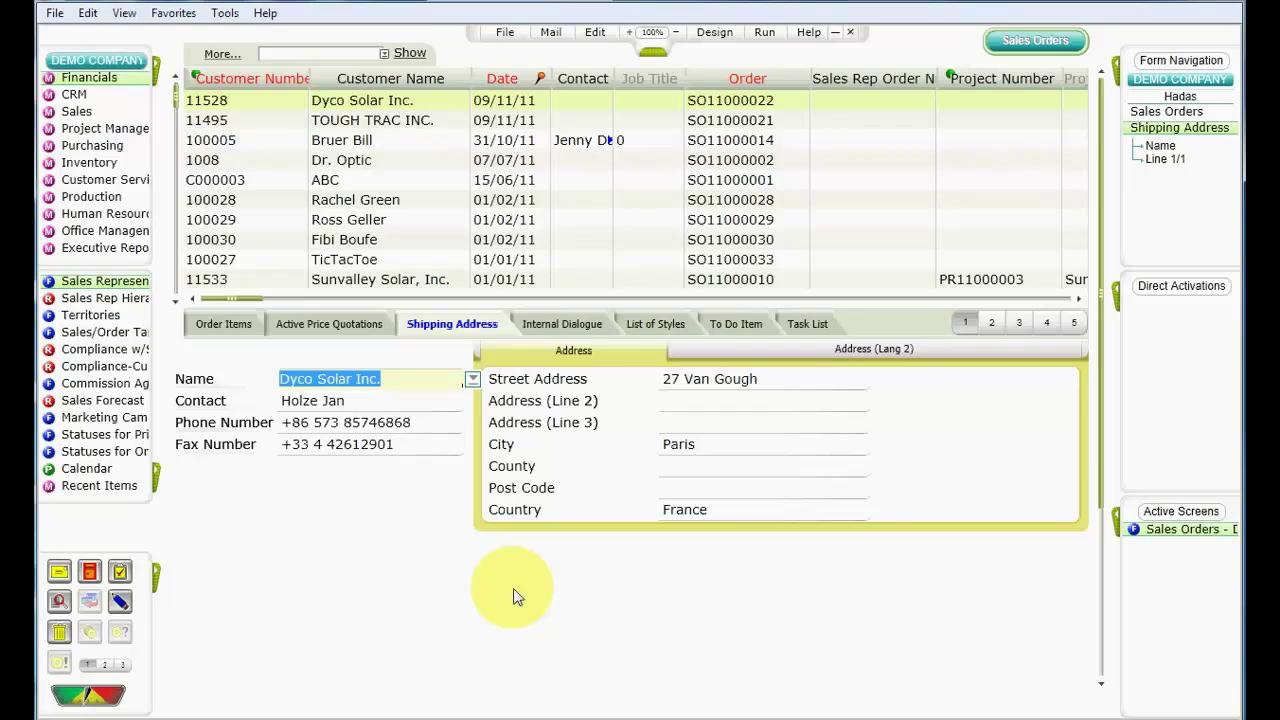
key("ctrl+Page_Up")
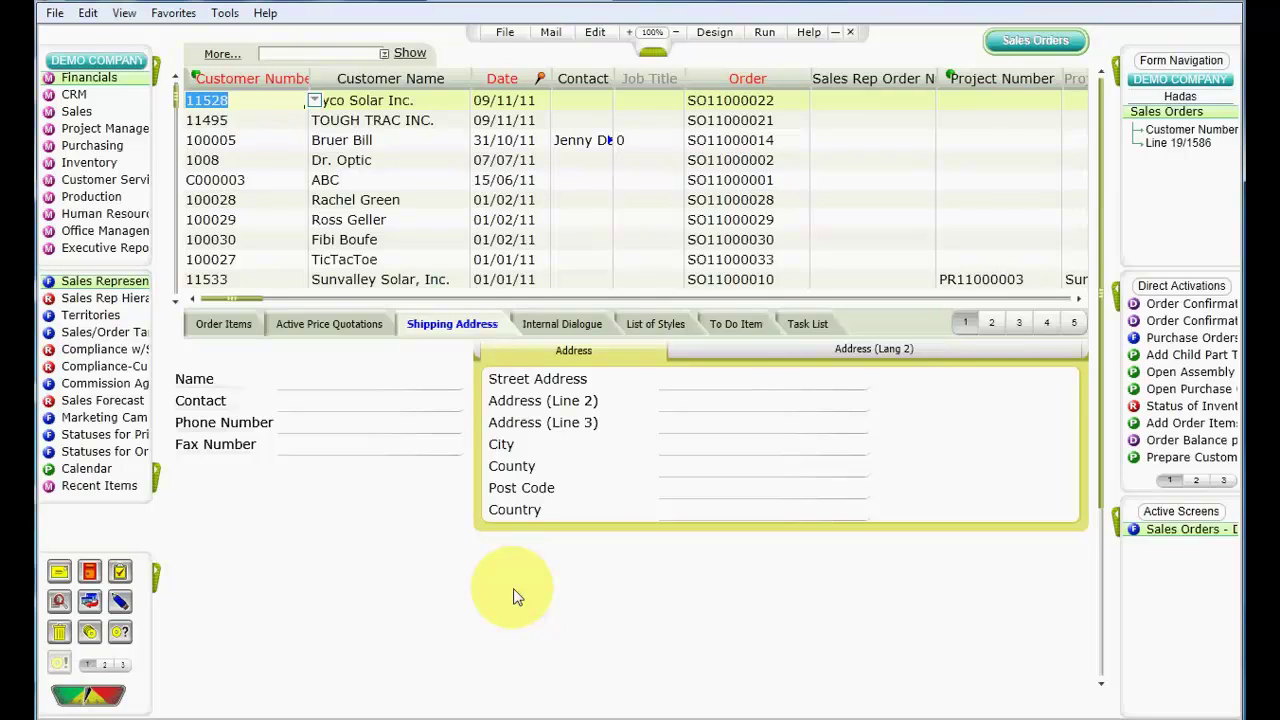
Enter the order's Internal Dialogue from the list of sub-levels, and open the customer record linked in the message
key("F6")
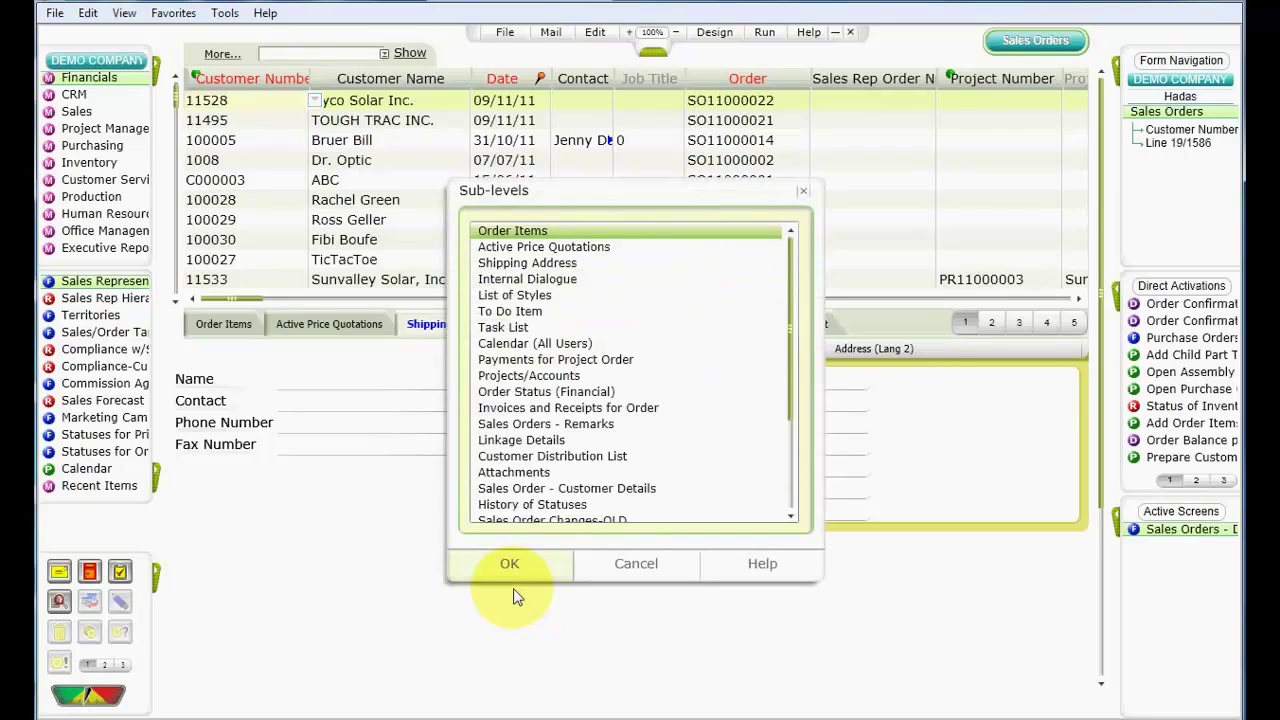
left_click(565, 283)
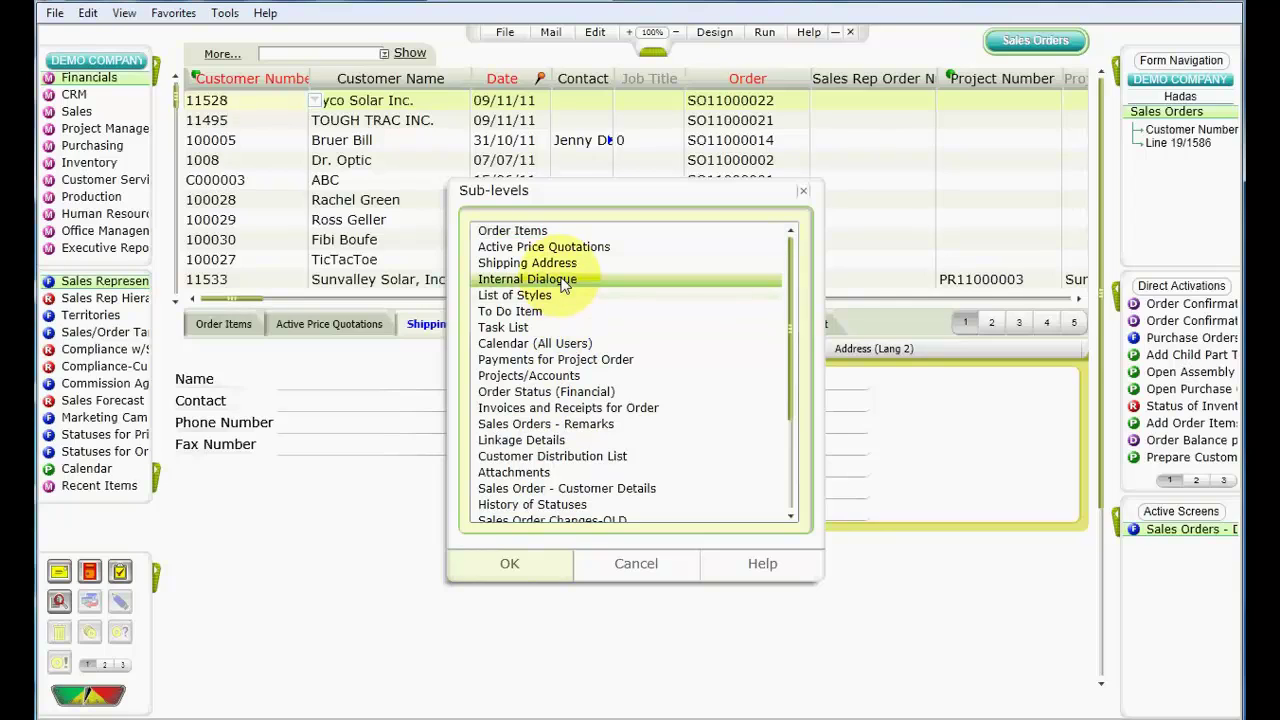
left_click(512, 565)
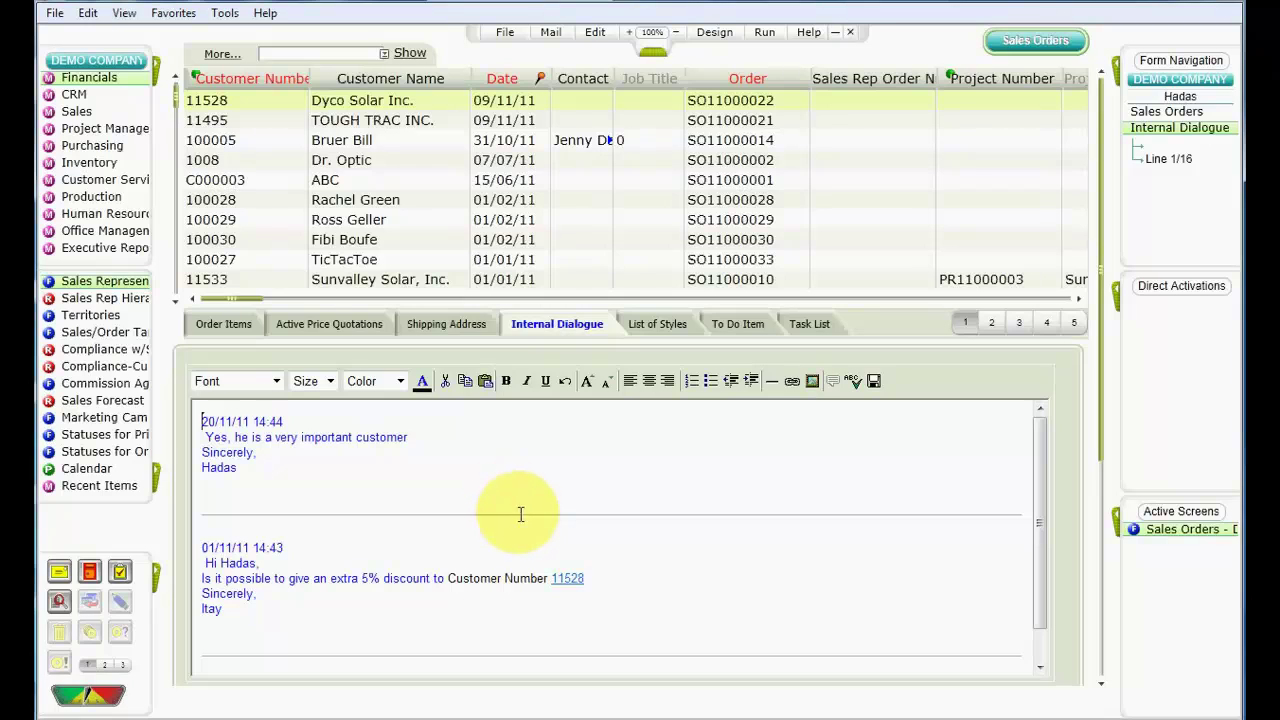
left_click(573, 580)
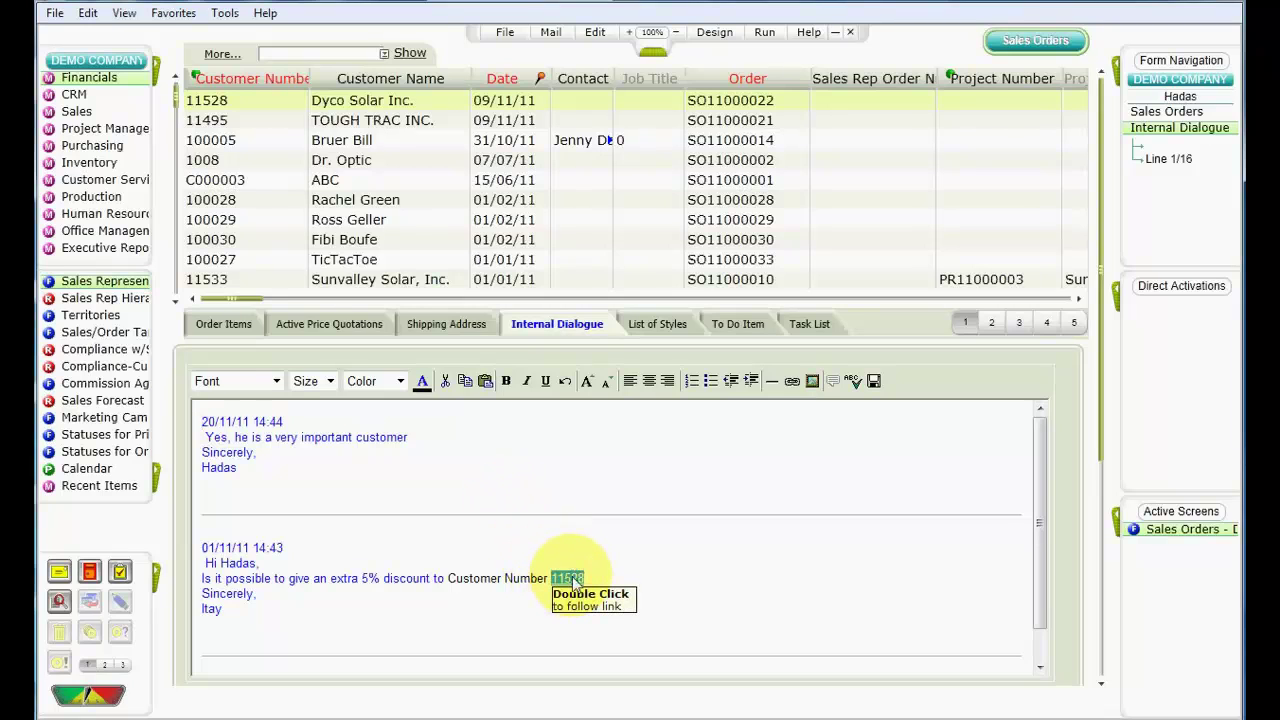
double_click(574, 580)
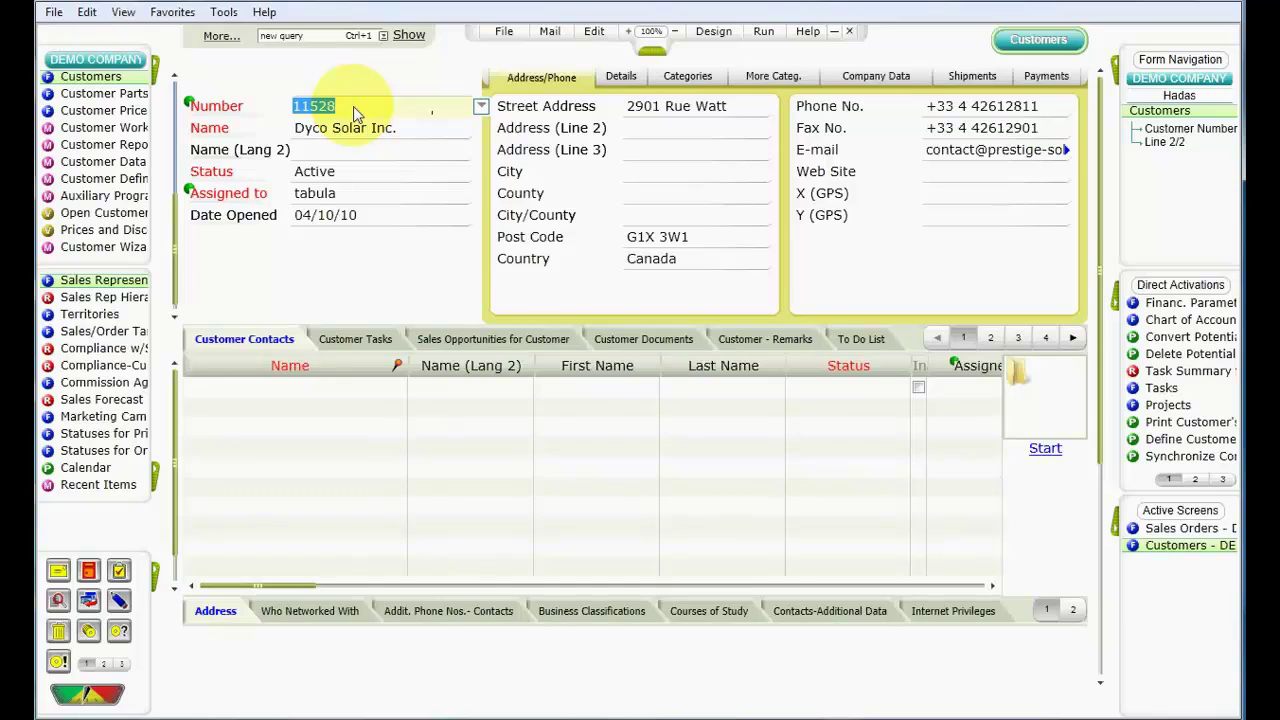
Cycle through the list of open screens and menus, from Sales Orders through Main Menu and Favorites back to Customers
key("ctrl+Tab")
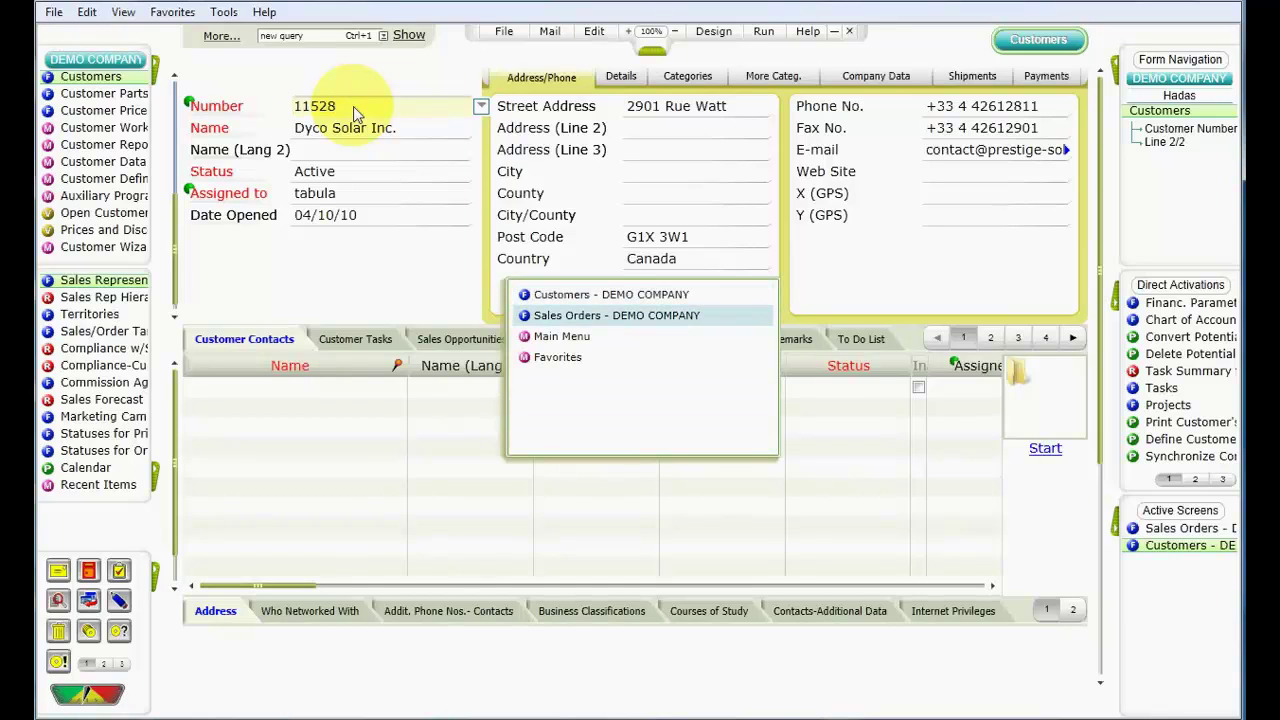
key("ctrl+Tab")
key("ctrl+Tab")
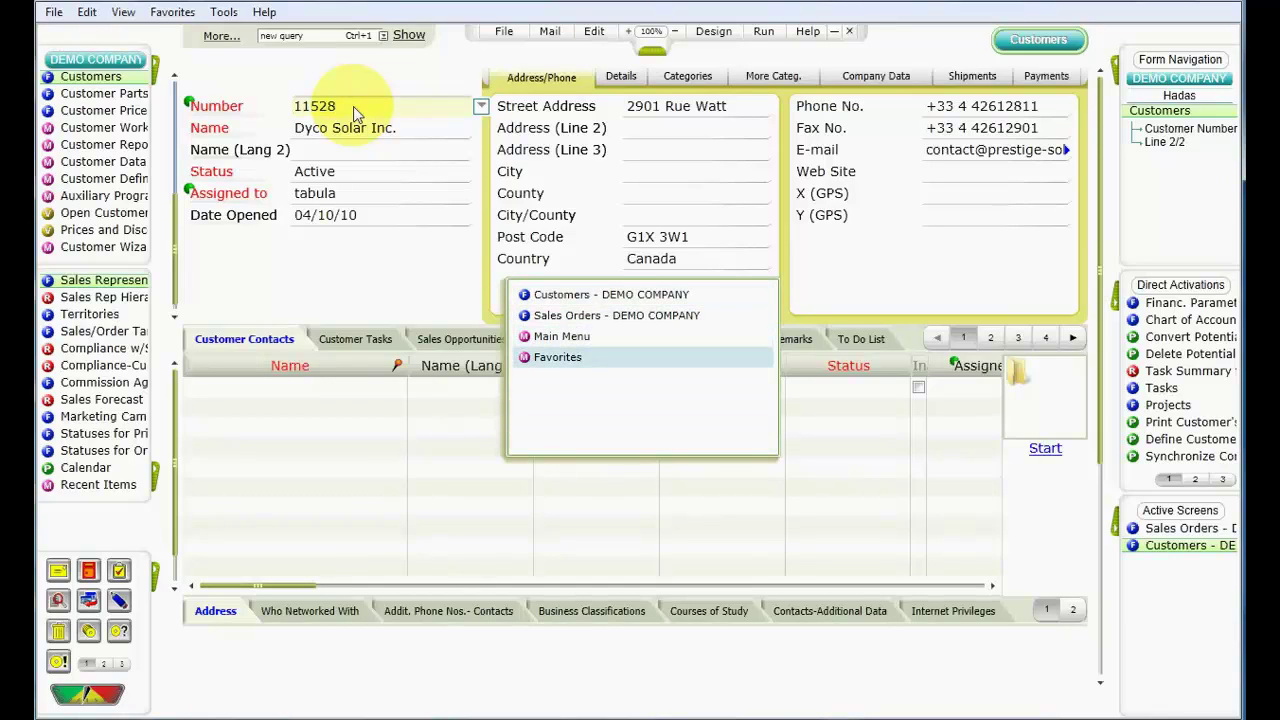
key("ctrl+Tab")
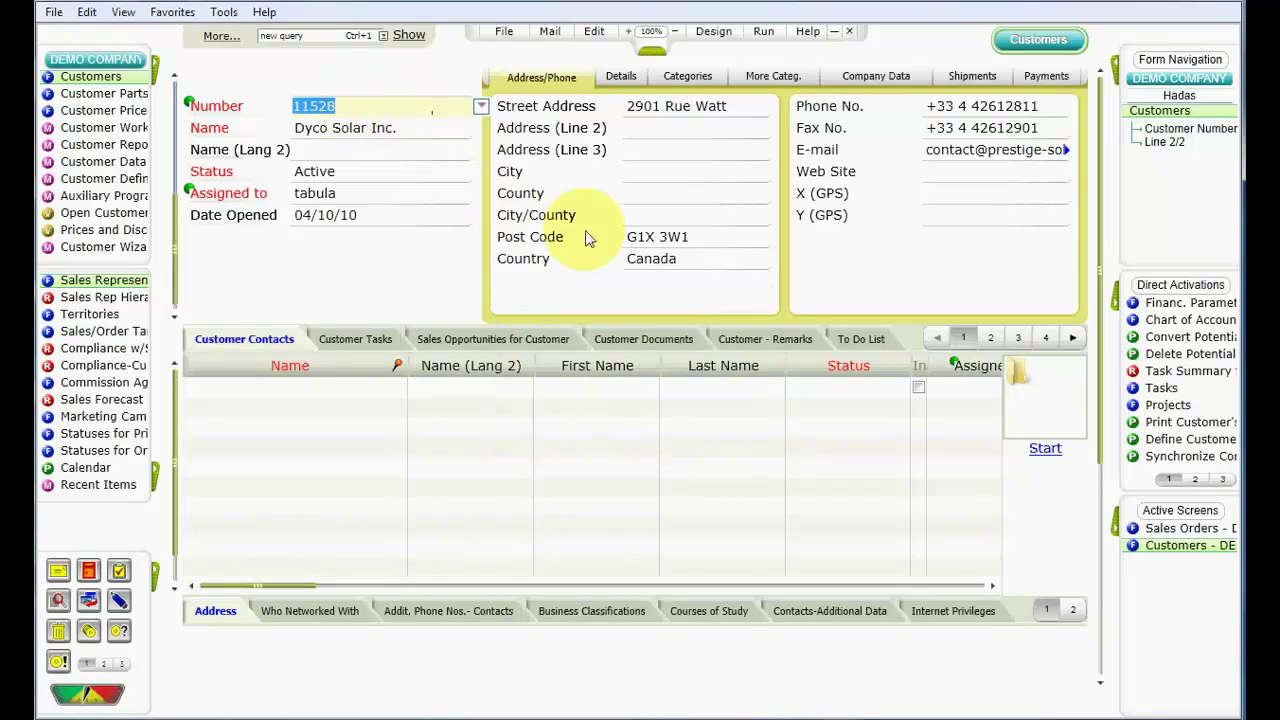
Switch to the Sales Orders form among the active screens and back to the Customers form
left_click(1114, 530)
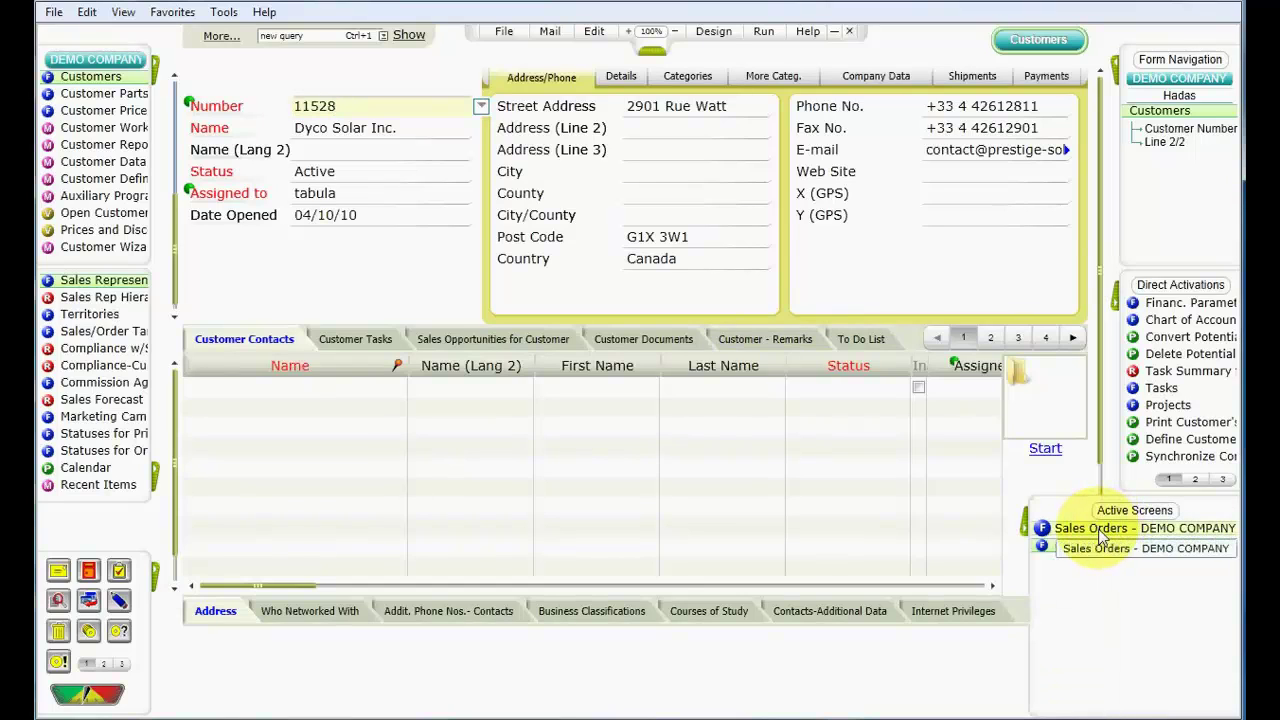
left_click_drag(1080, 545, 1098, 556)
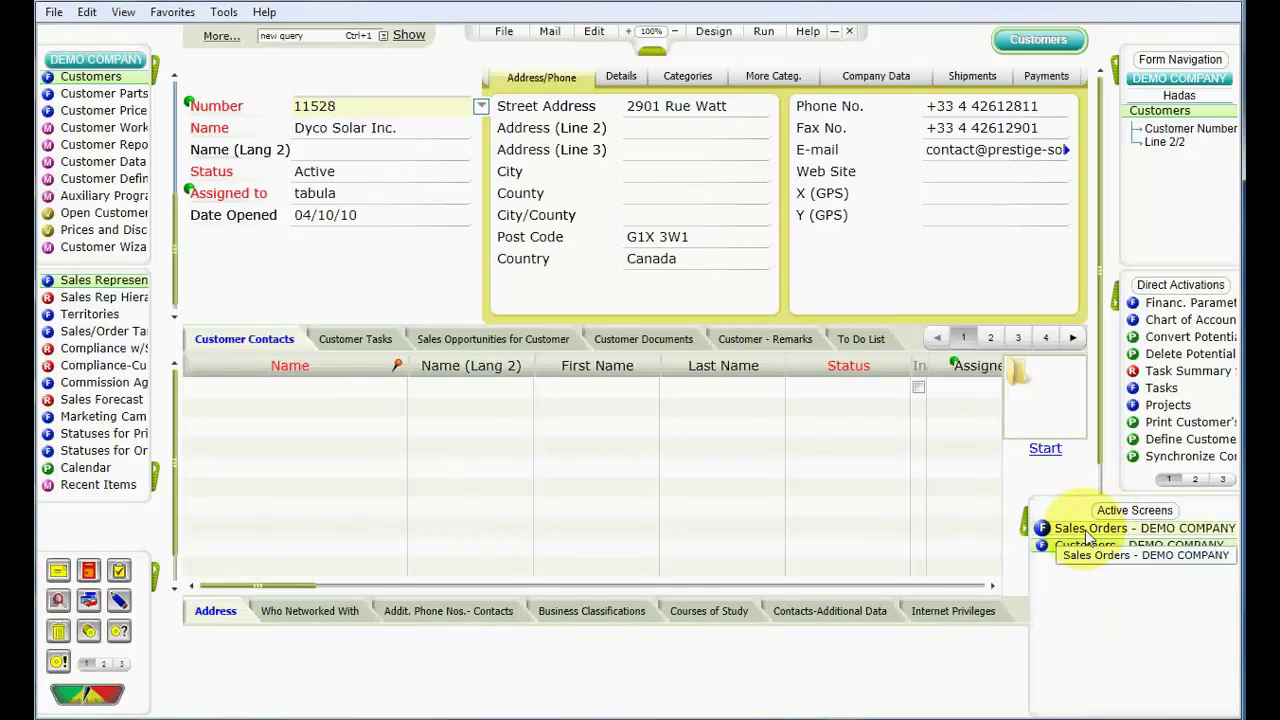
left_click(1060, 528)
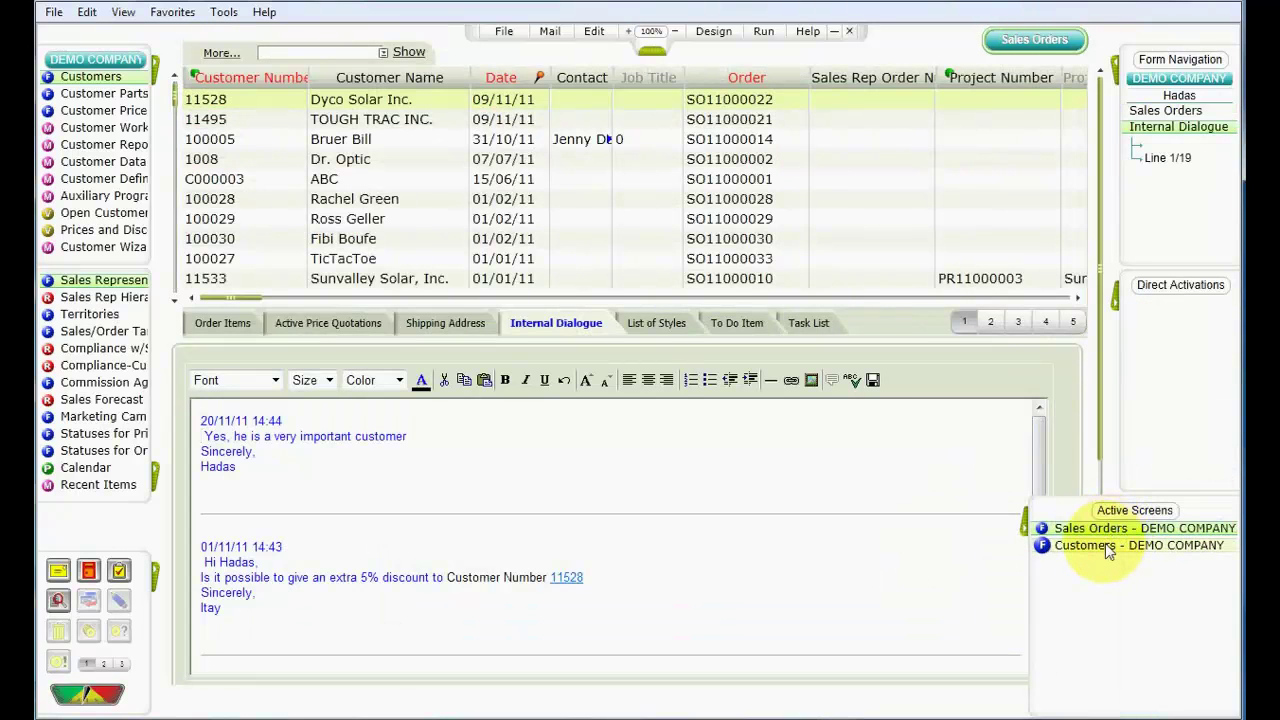
left_click(1105, 545)
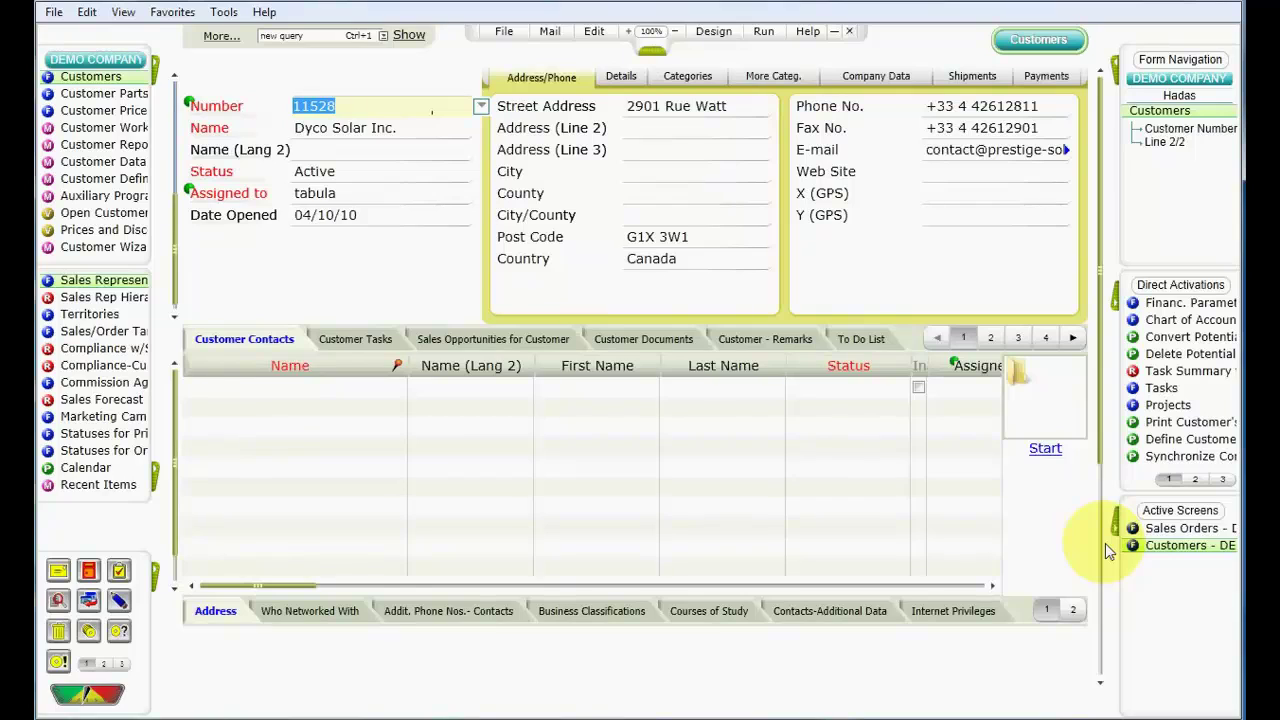
Close the Customers form, and leave the Internal Dialogue to return to the Sales Orders record
right_click(1155, 553)
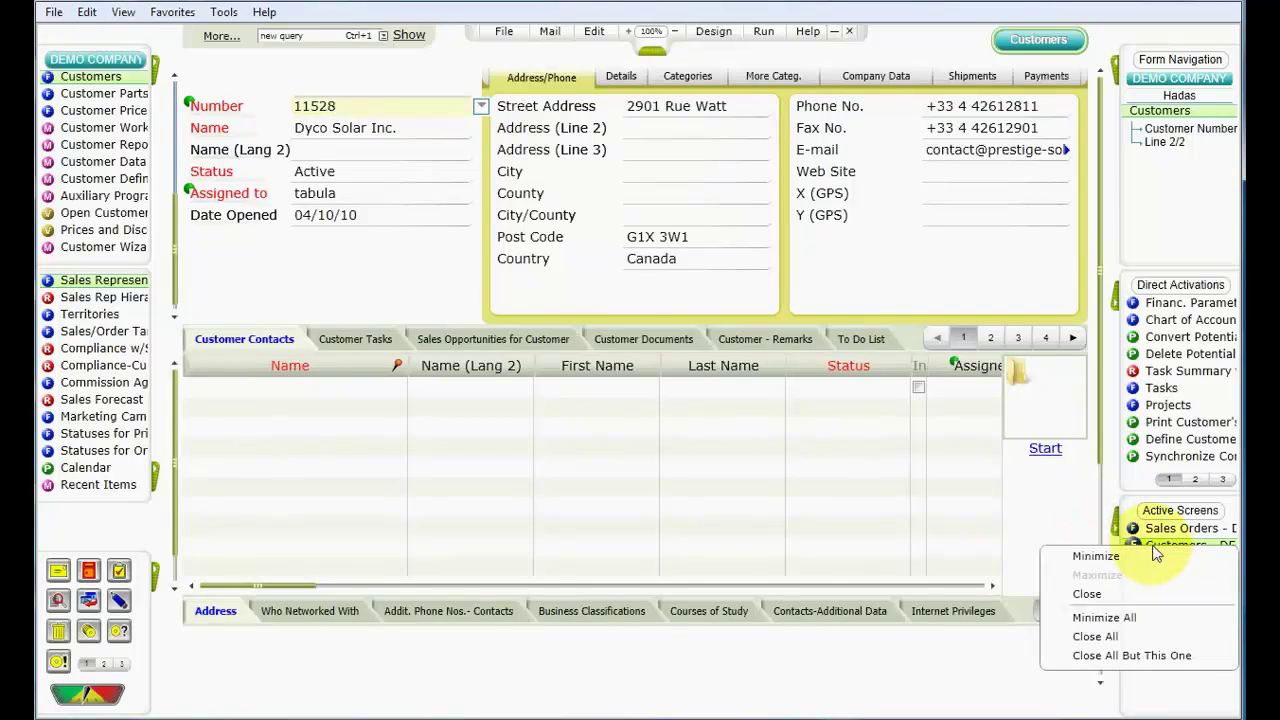
left_click(1137, 594)
left_click(577, 435)
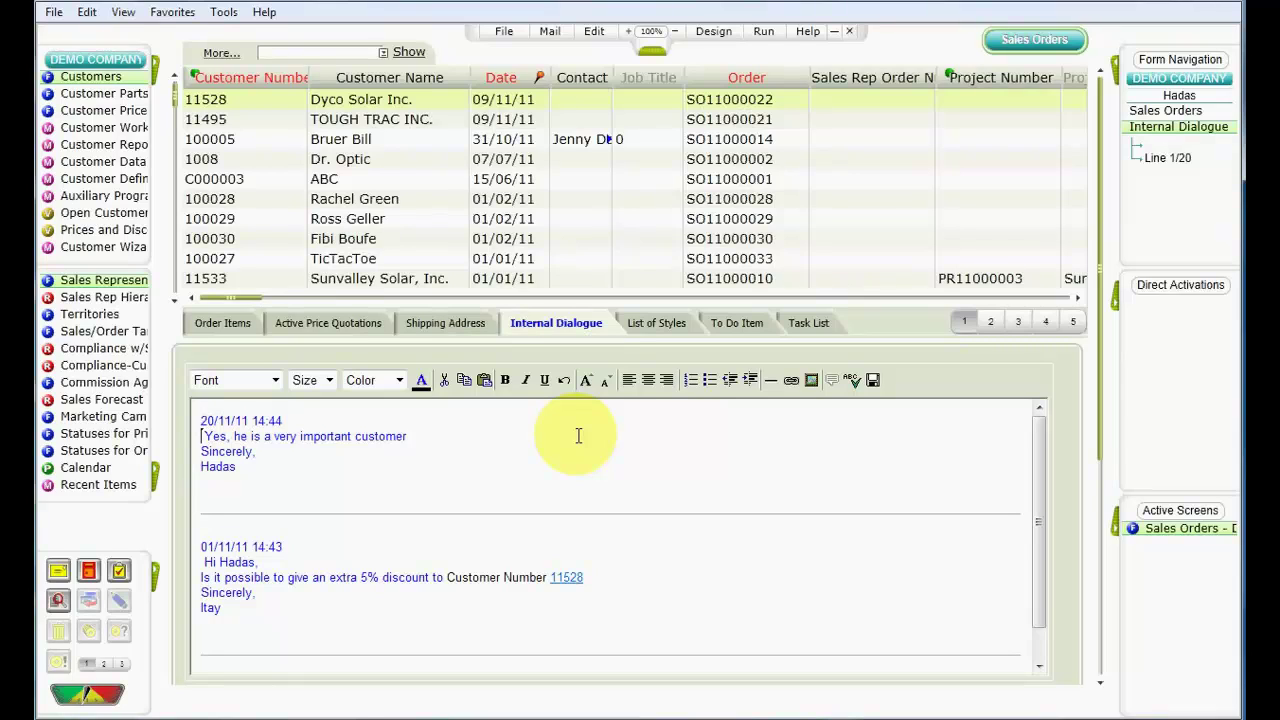
key("Escape")
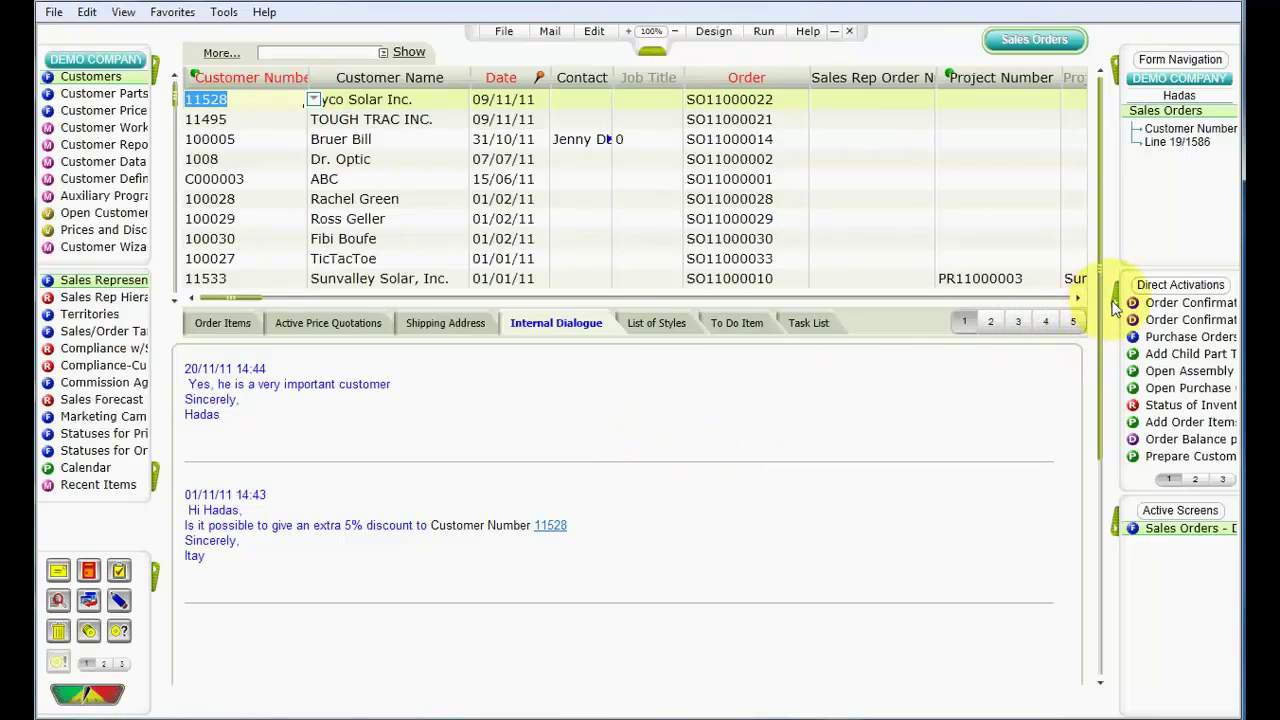
Show the help text for the Order Confirmation direct activation and close it
mouse_move(1113, 307)
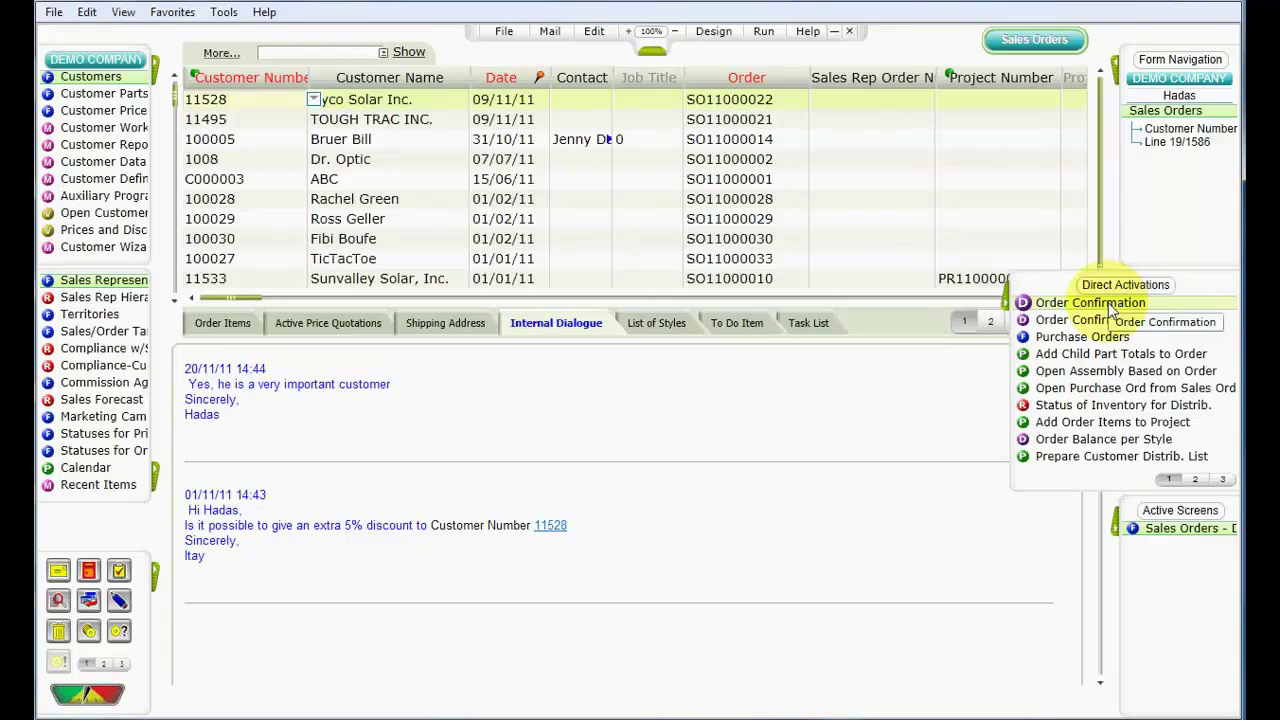
key("F1")
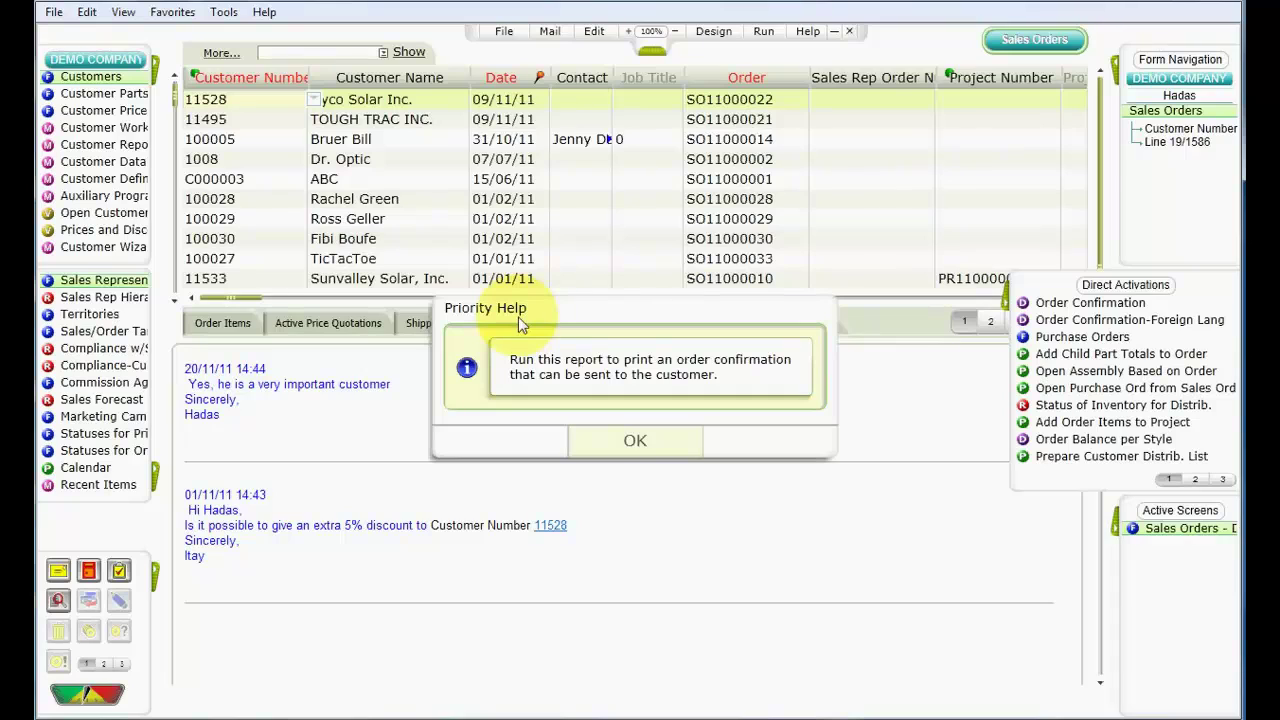
left_click(595, 440)
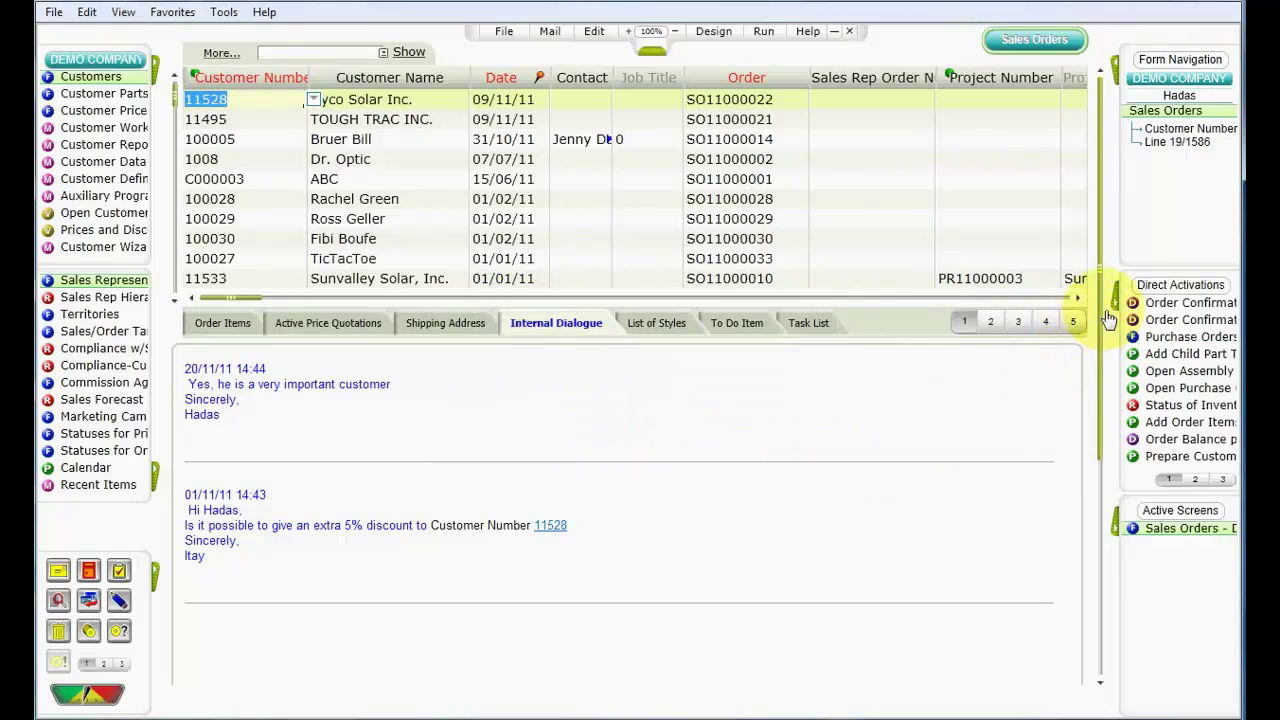
View pages 2 and 3 of the Sales Orders direct activations and return to page 1
mouse_move(1120, 285)
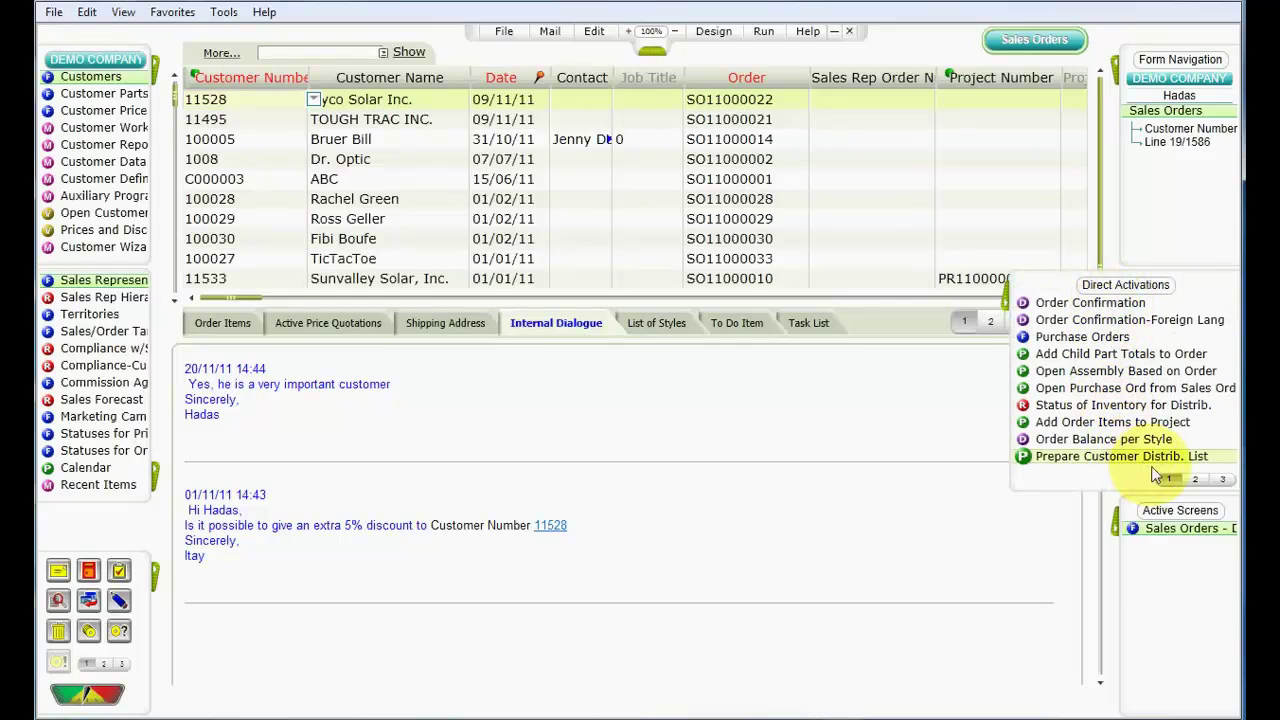
left_click(1194, 481)
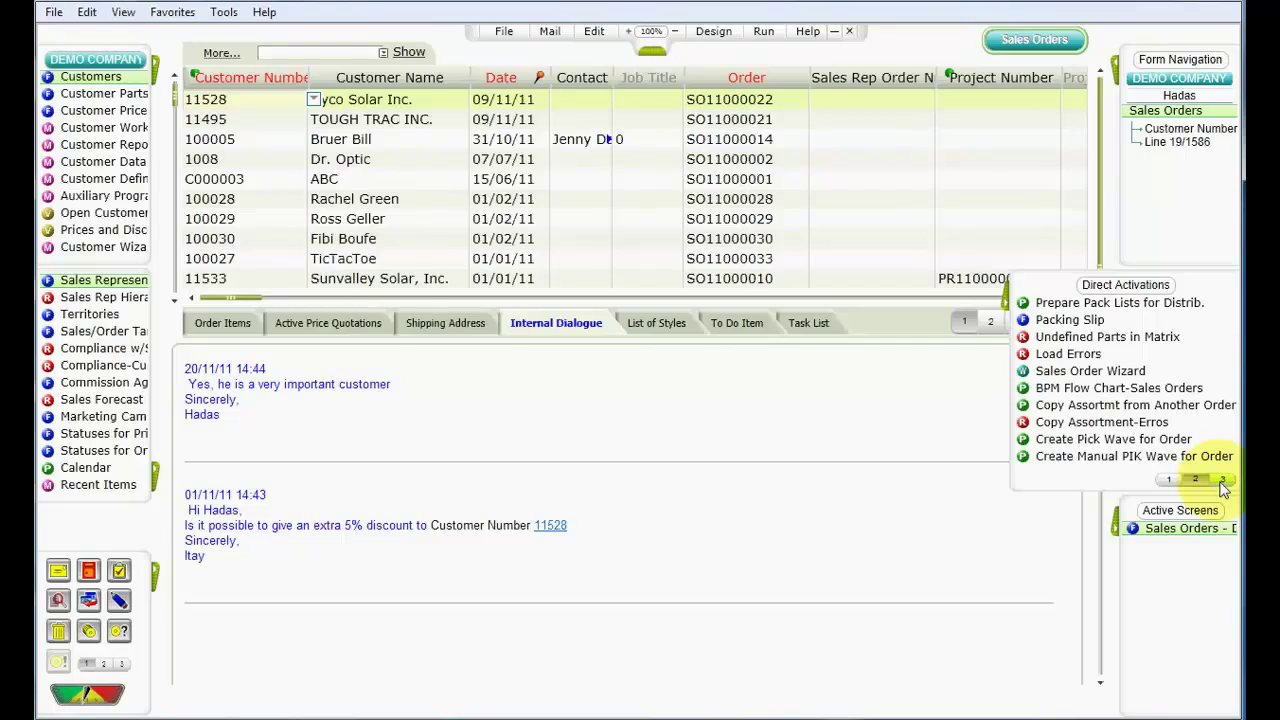
left_click(1220, 480)
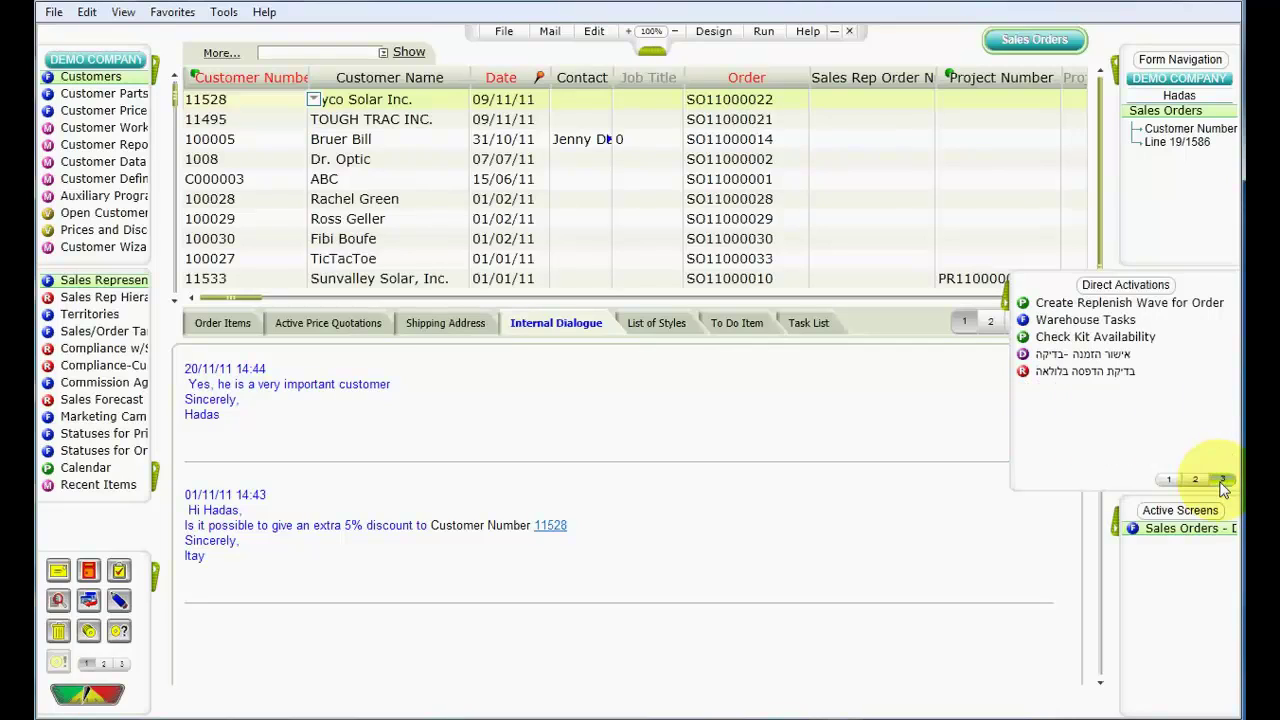
left_click(1172, 480)
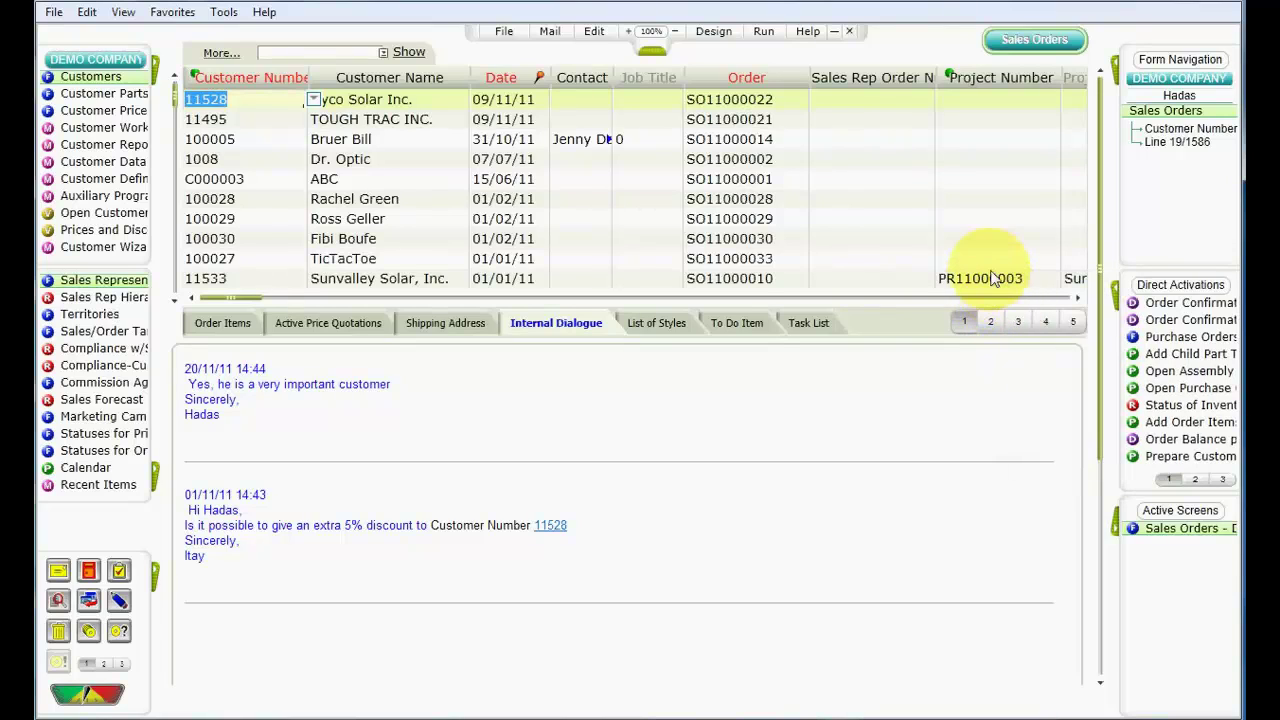
Exit the Sales Orders form
left_click(849, 33)
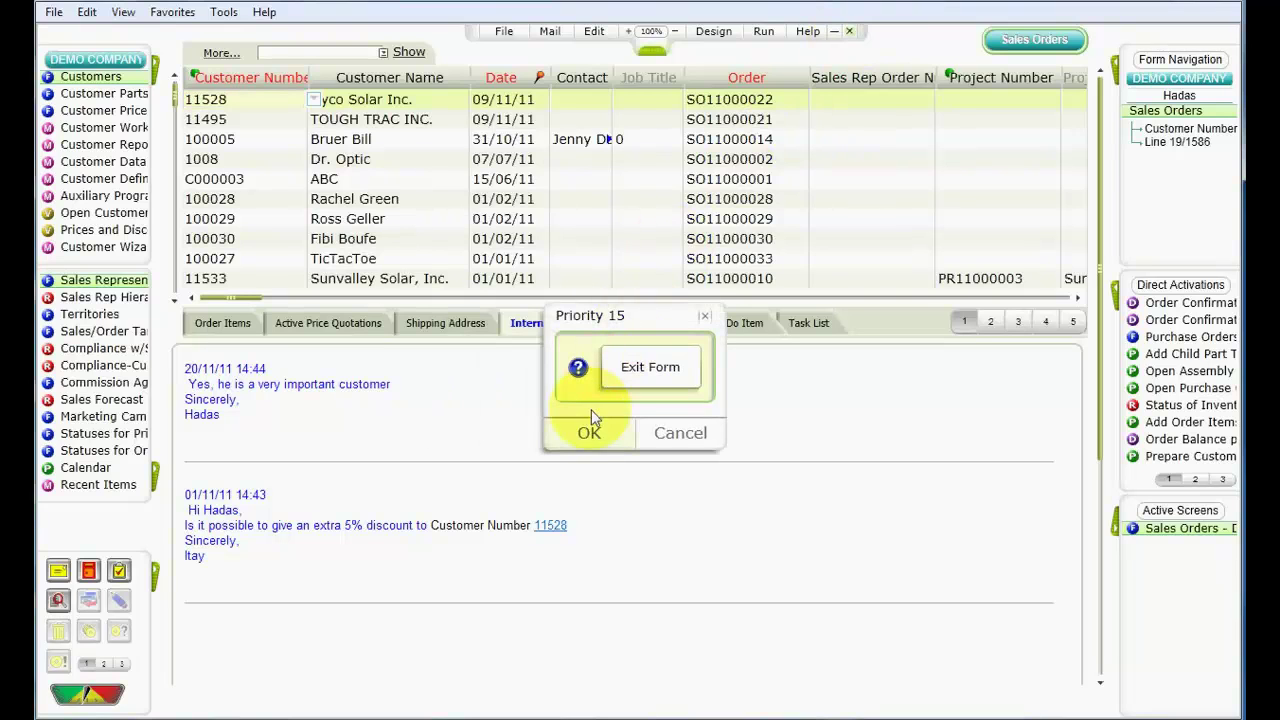
left_click(587, 432)
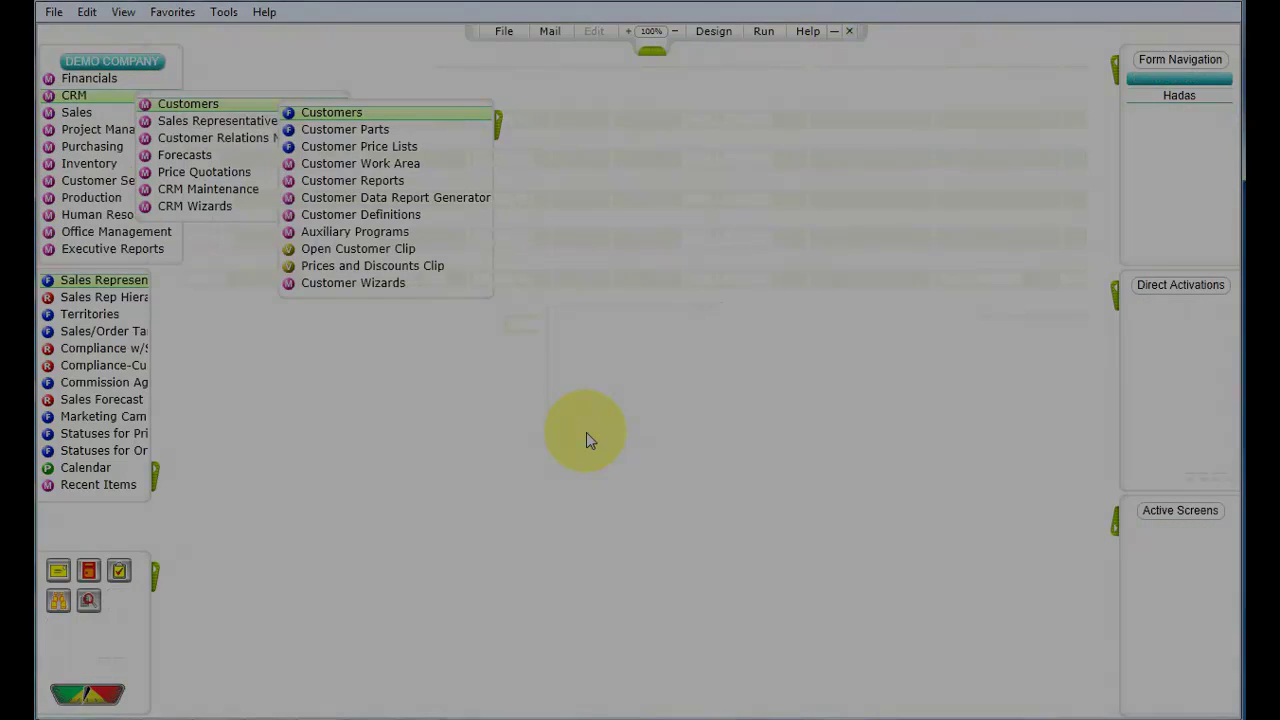